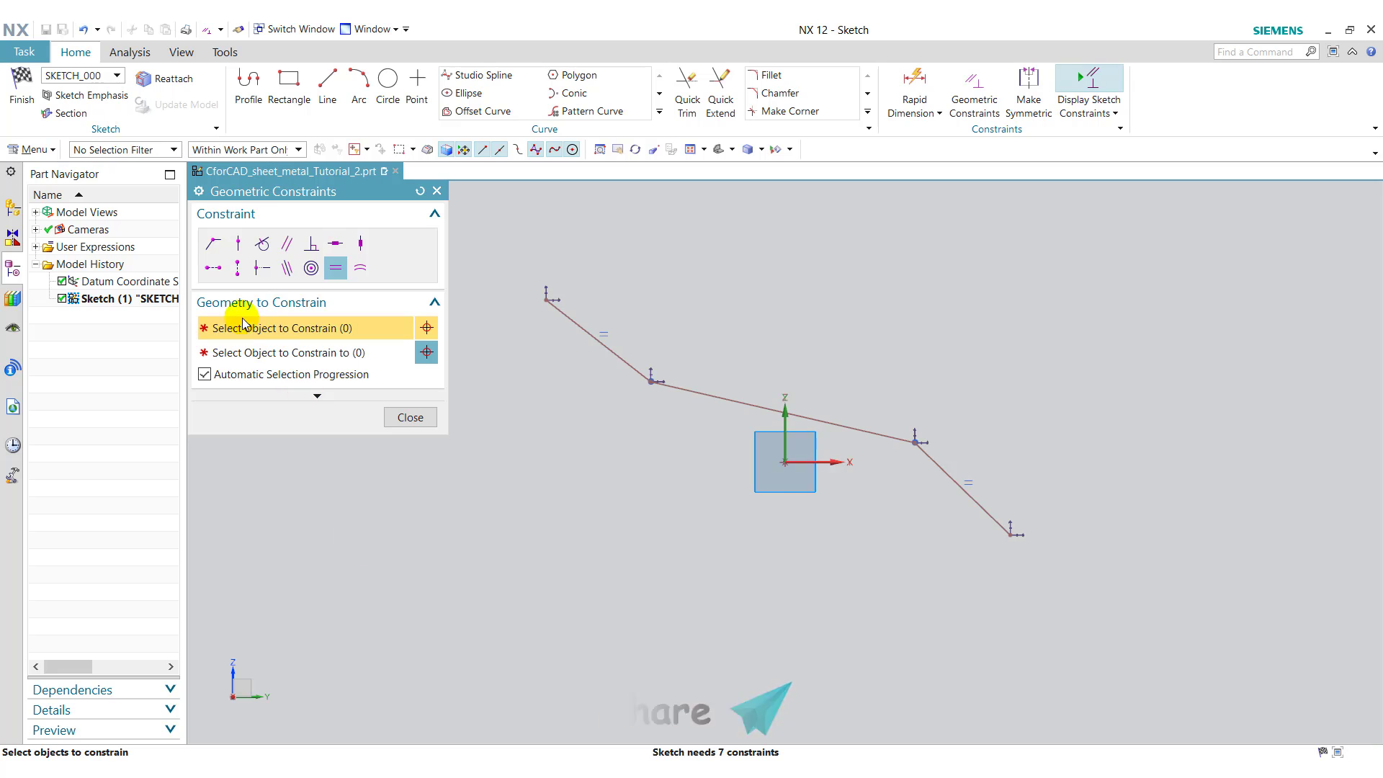
Step: Constrain the midpoint of the middle sketch line coincident with the sketch origin
{"action": "left_click", "coordinate": [213, 244]}
{"action": "left_click", "coordinate": [216, 244]}
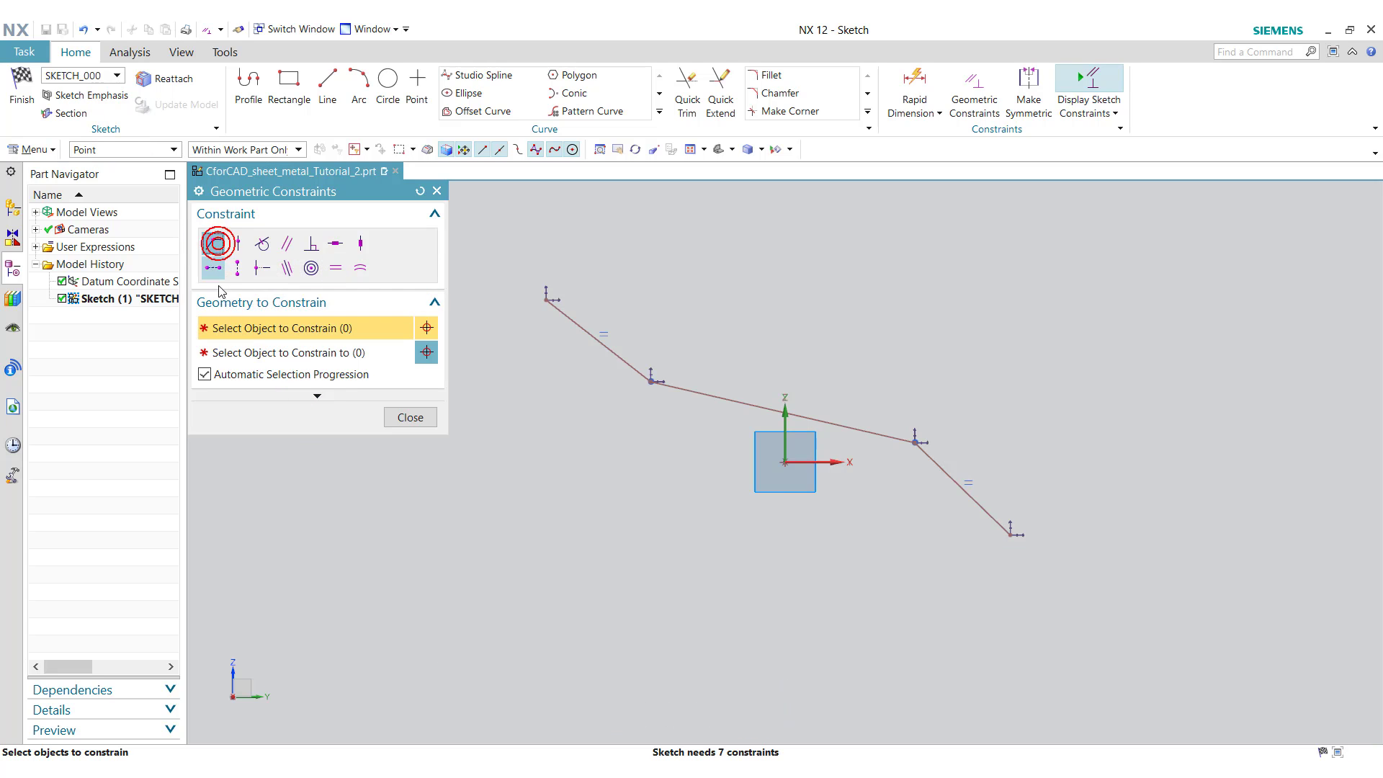
{"action": "left_click", "coordinate": [786, 417]}
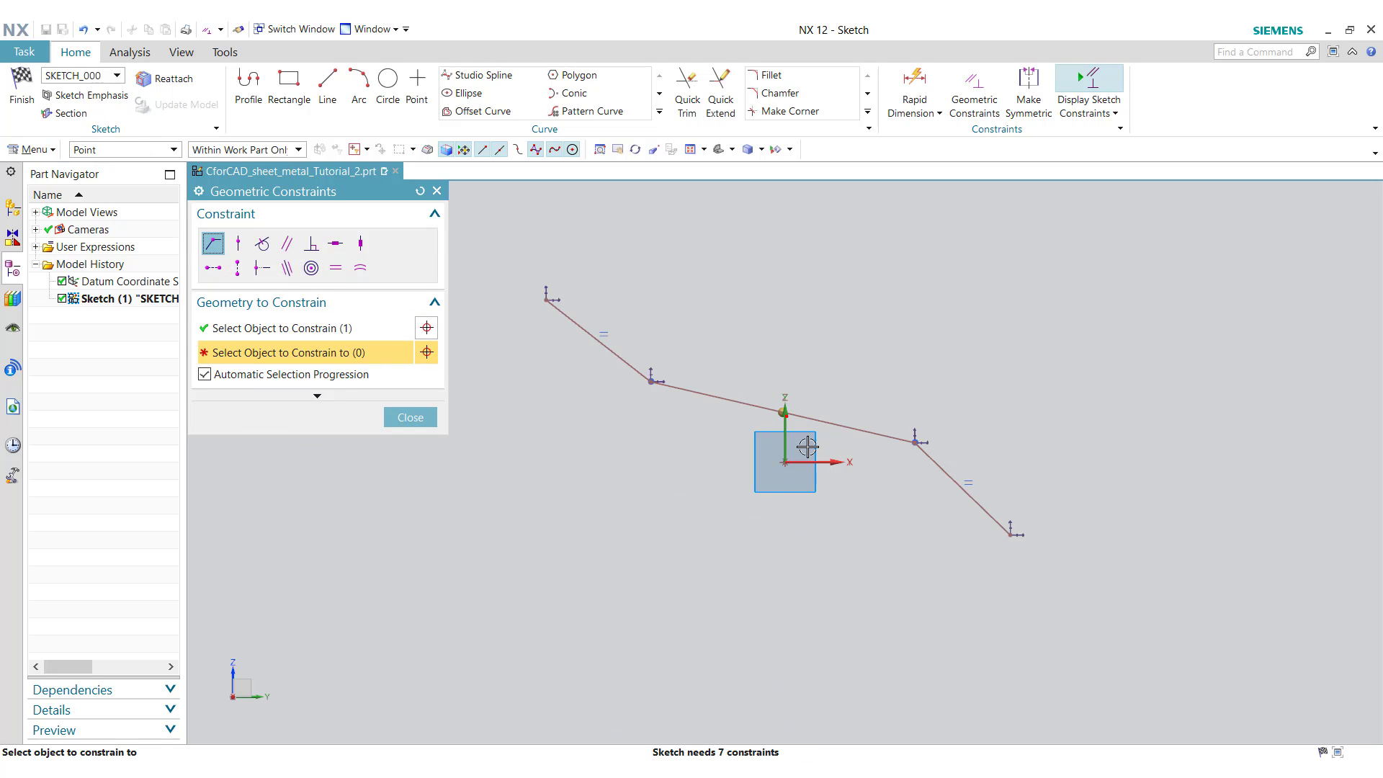
{"action": "left_click", "coordinate": [785, 461]}
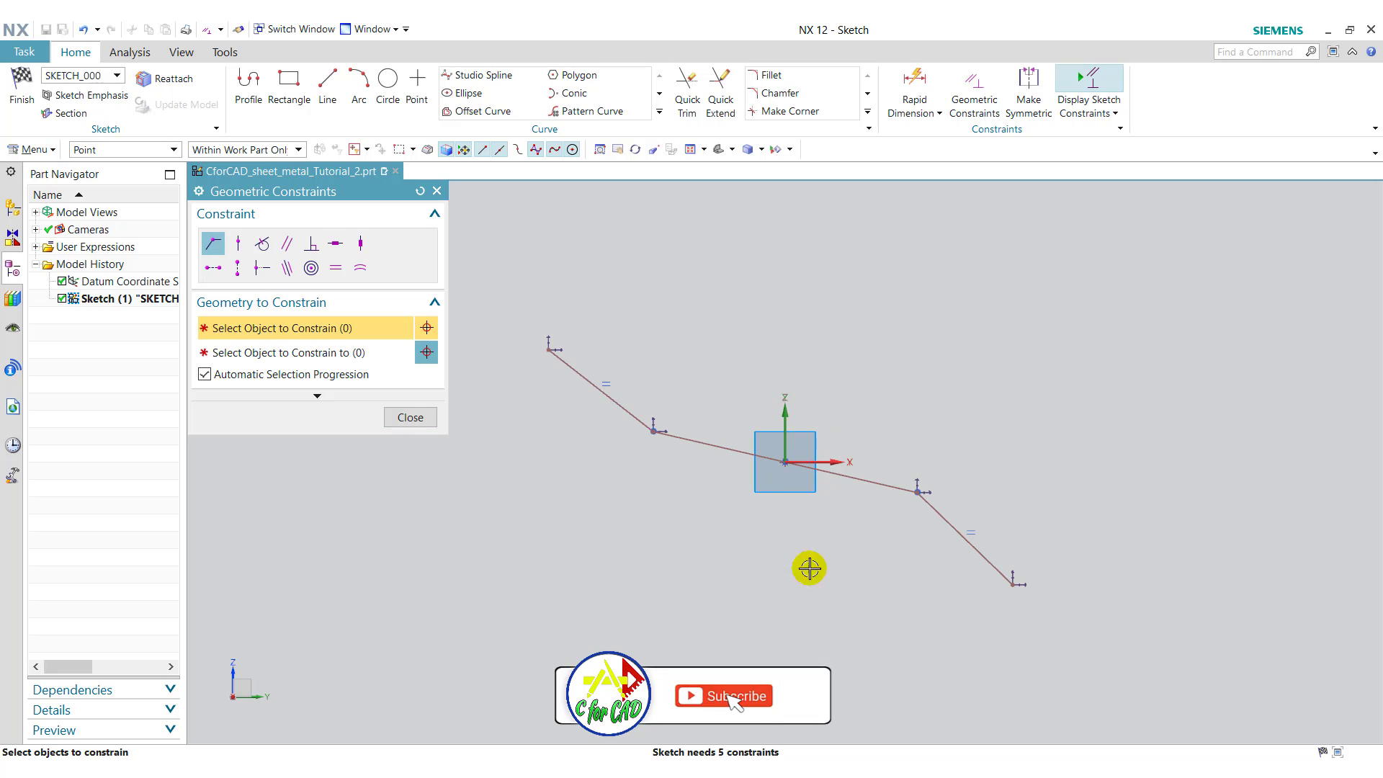
{"action": "left_click", "coordinate": [407, 418]}
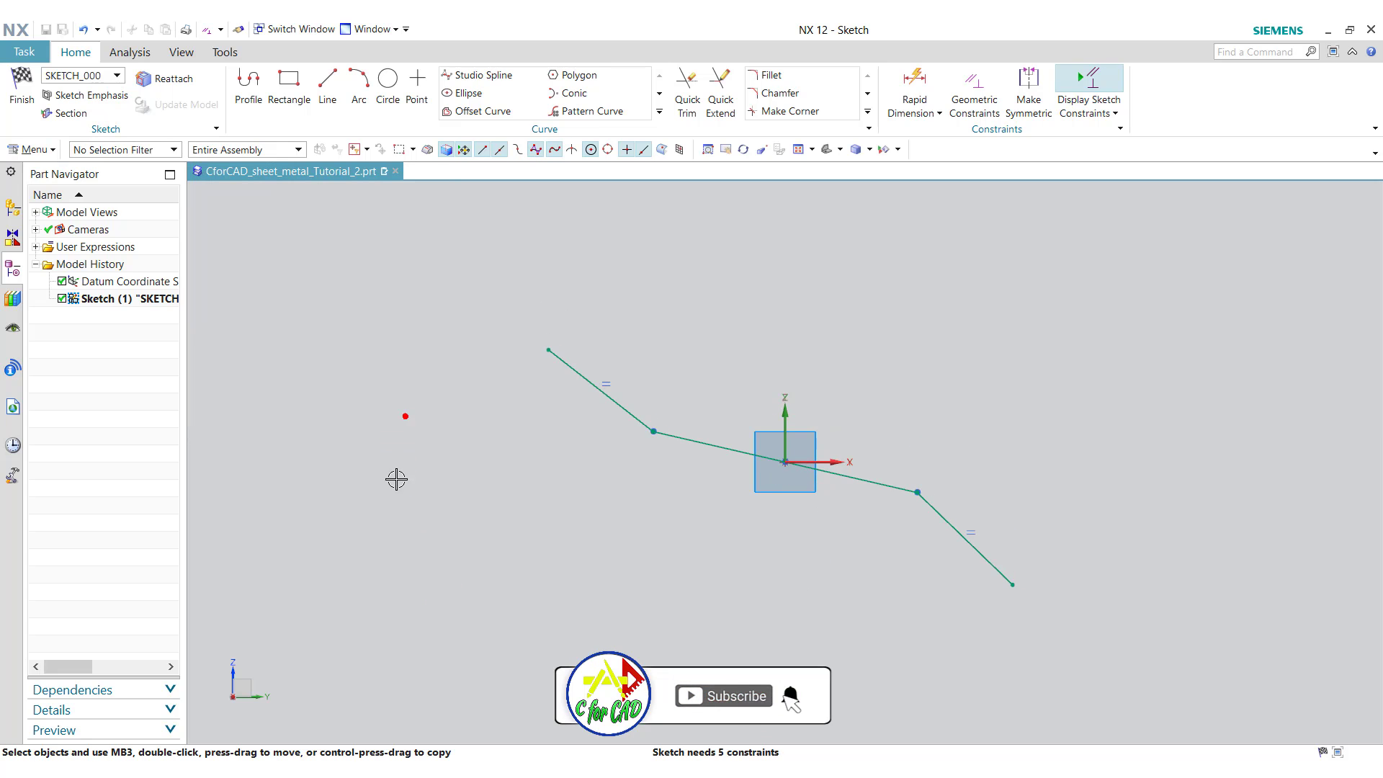
Step: Dimension the middle sketch line's length parallel to the line and set it to 300 mm
{"action": "left_click", "coordinate": [915, 88]}
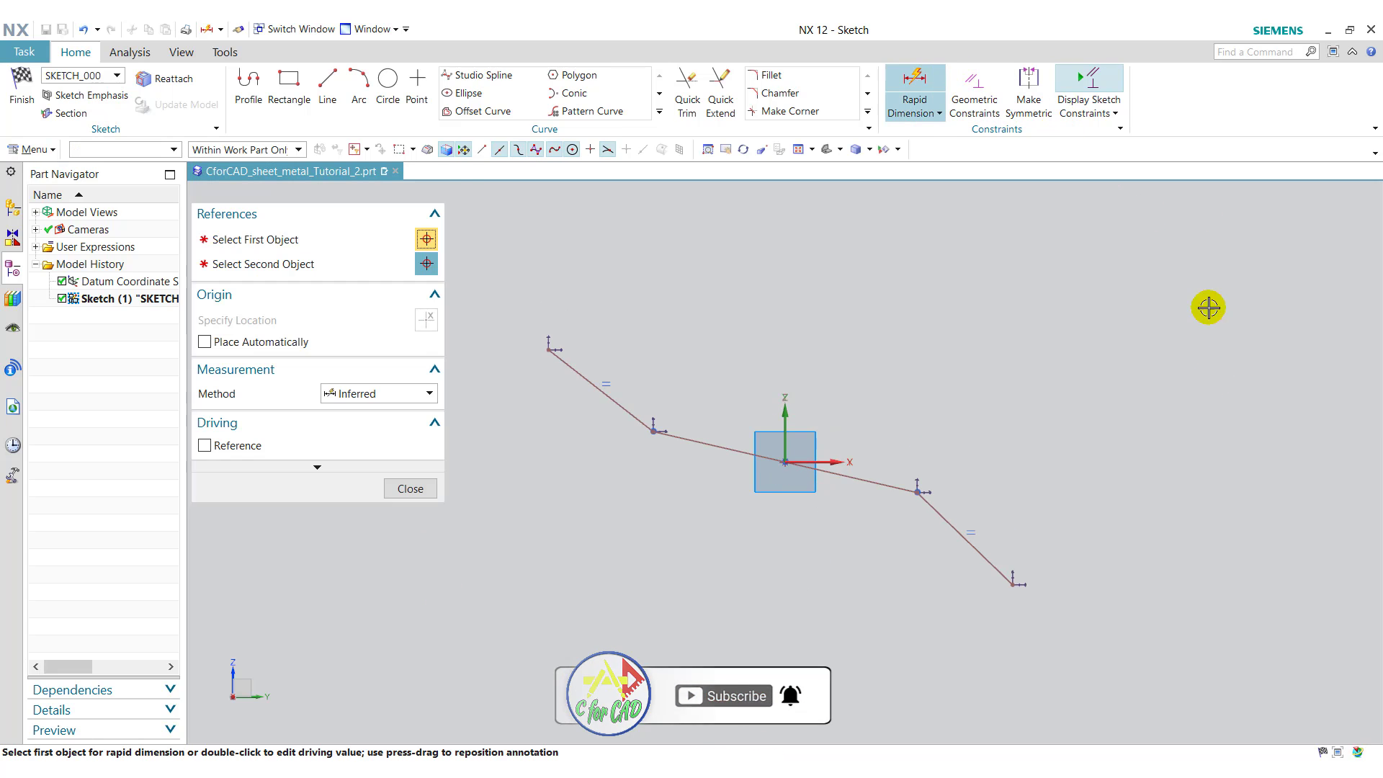
{"action": "left_click", "coordinate": [885, 480]}
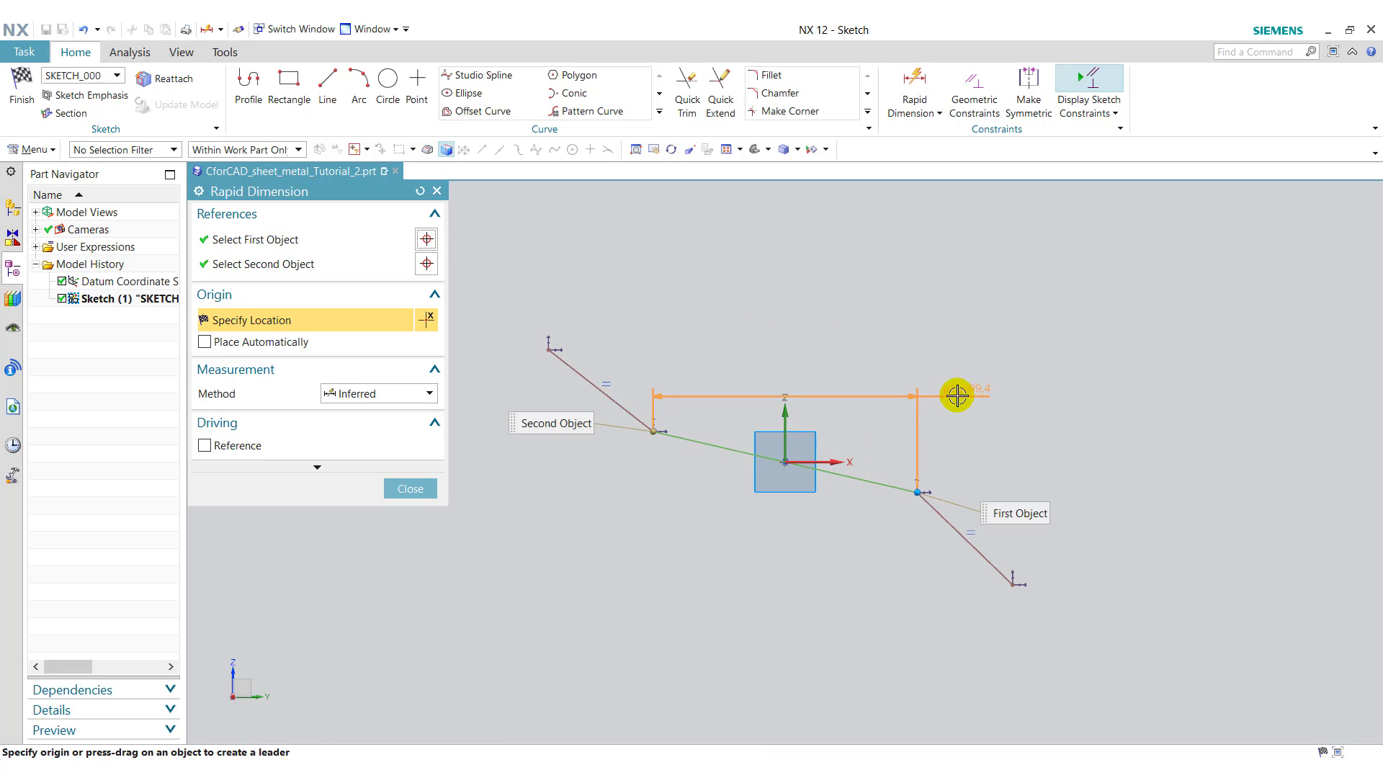
{"action": "left_click", "coordinate": [933, 411]}
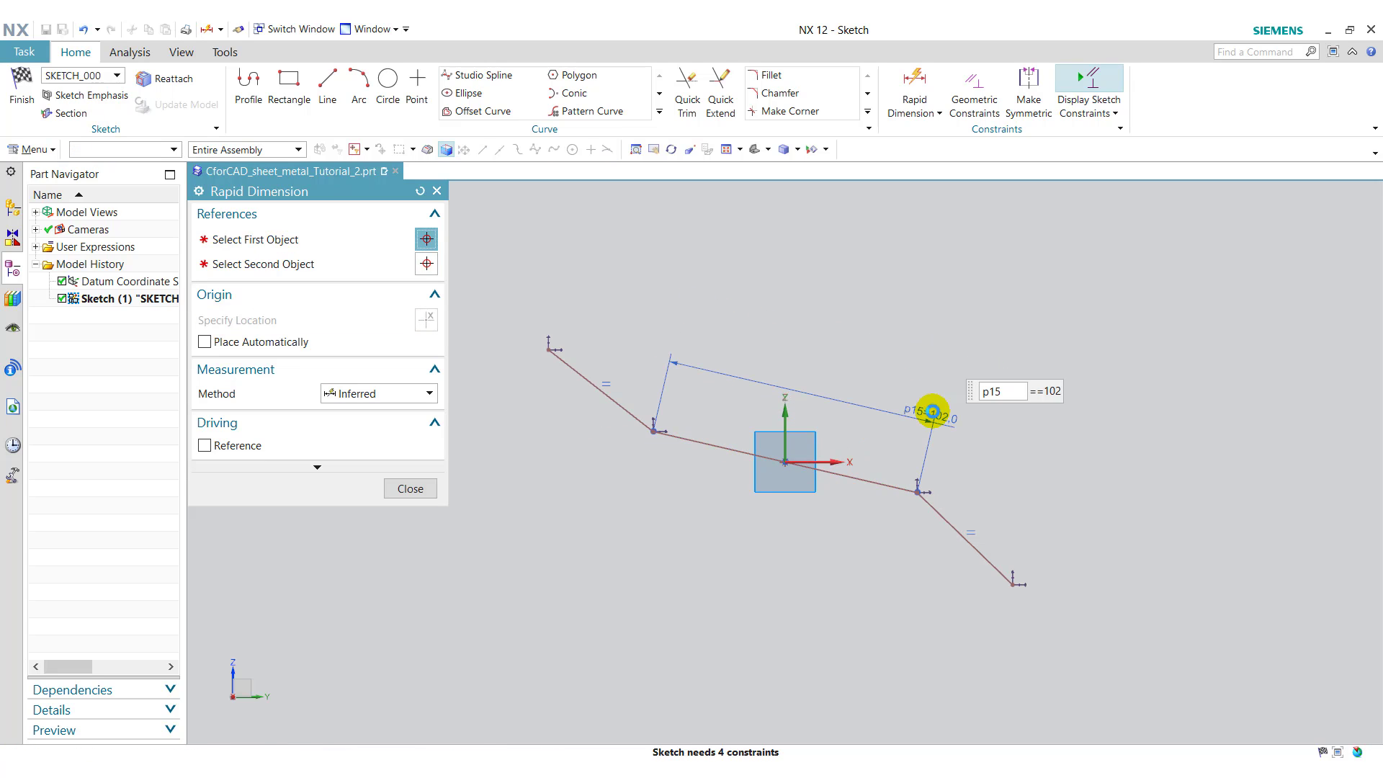
{"action": "type", "text": "300"}
{"action": "key", "text": "Return"}
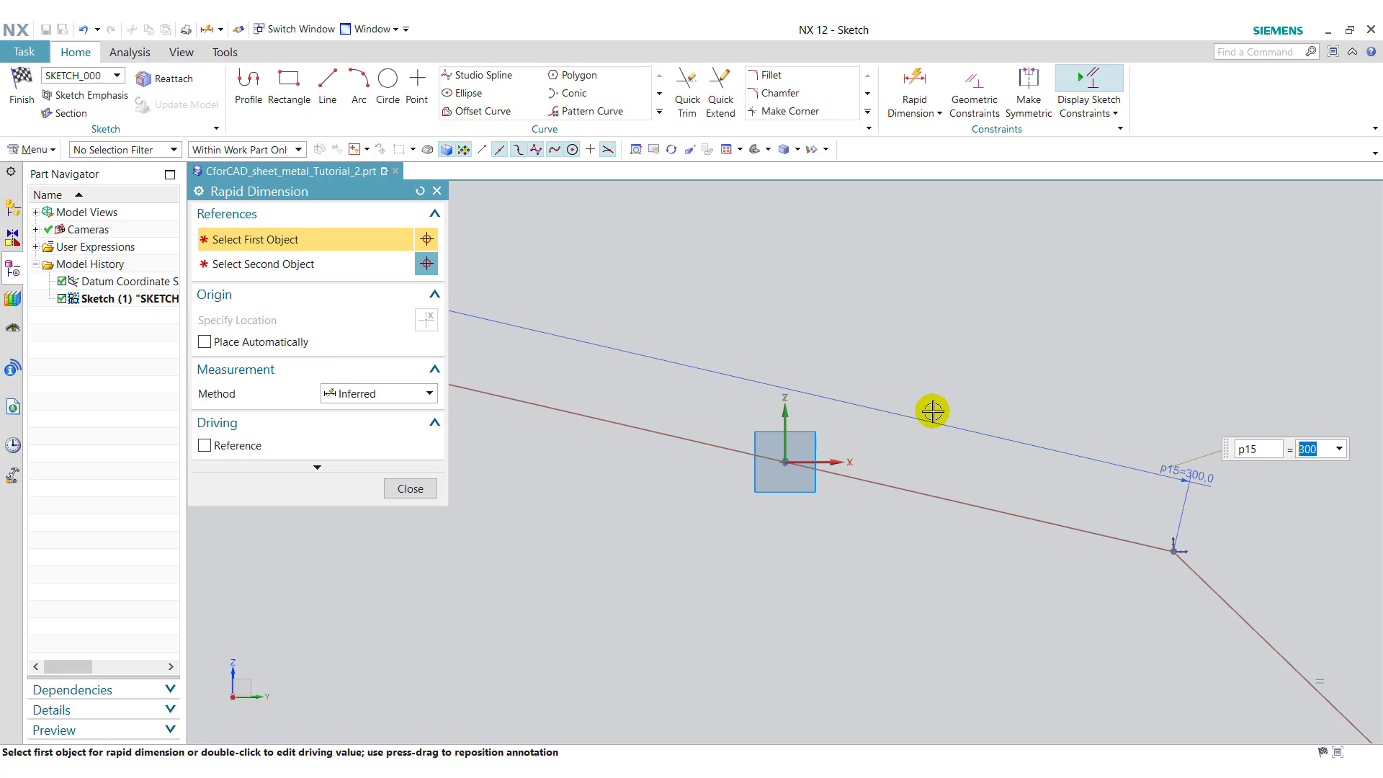
Step: Dimension the lower outer line of the profile and set its length to 150 mm
{"action": "scroll", "coordinate": [931, 408], "scroll_direction": "down", "scroll_amount": 4}
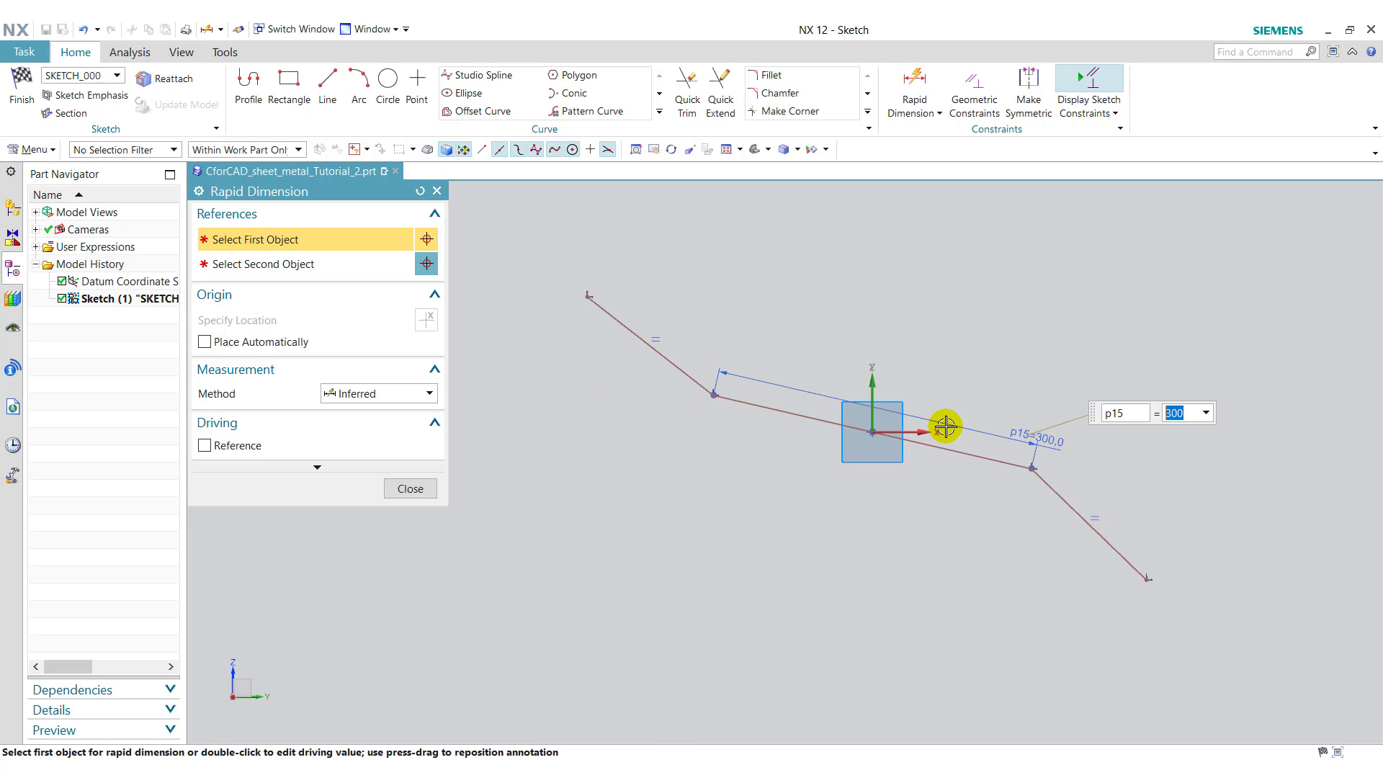
{"action": "left_click", "coordinate": [1108, 543]}
{"action": "left_click", "coordinate": [1179, 435]}
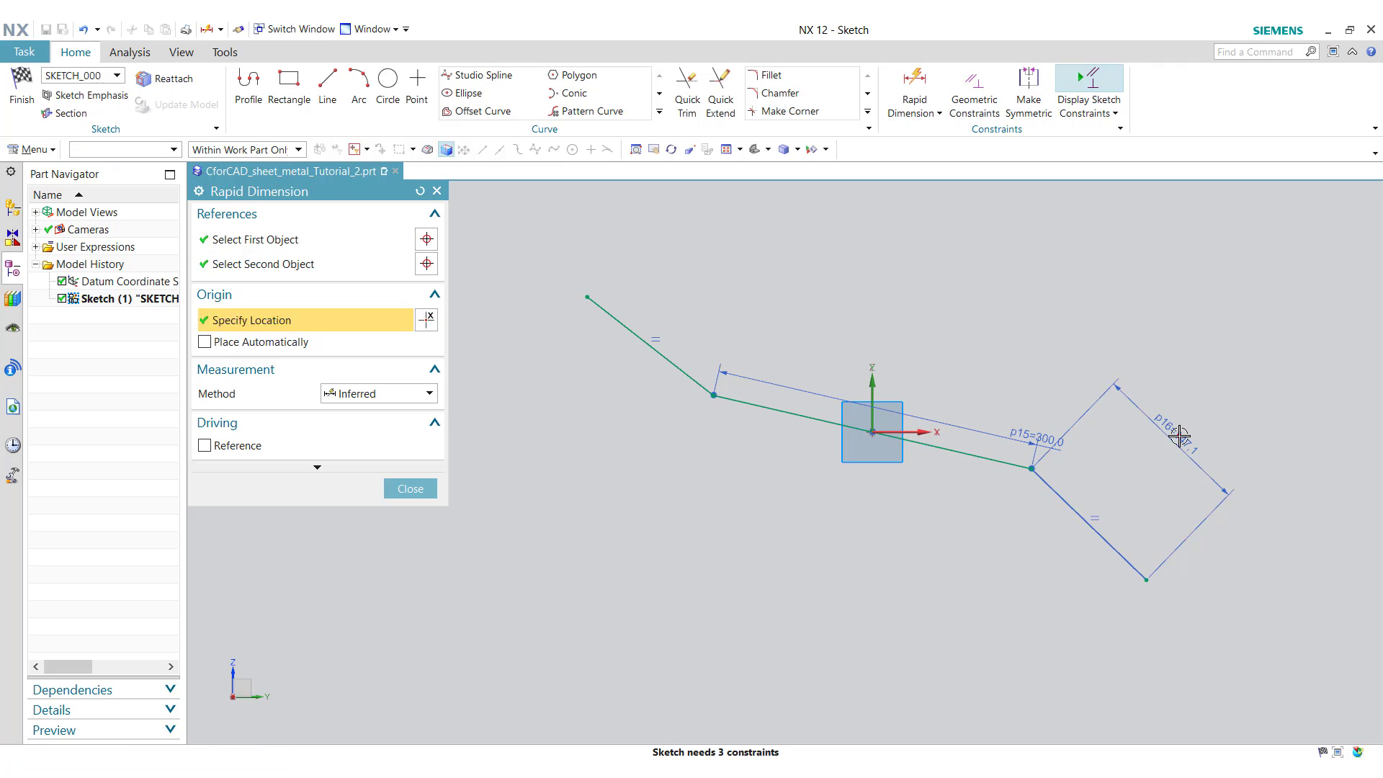
{"action": "type", "text": "150"}
{"action": "key", "text": "Return"}
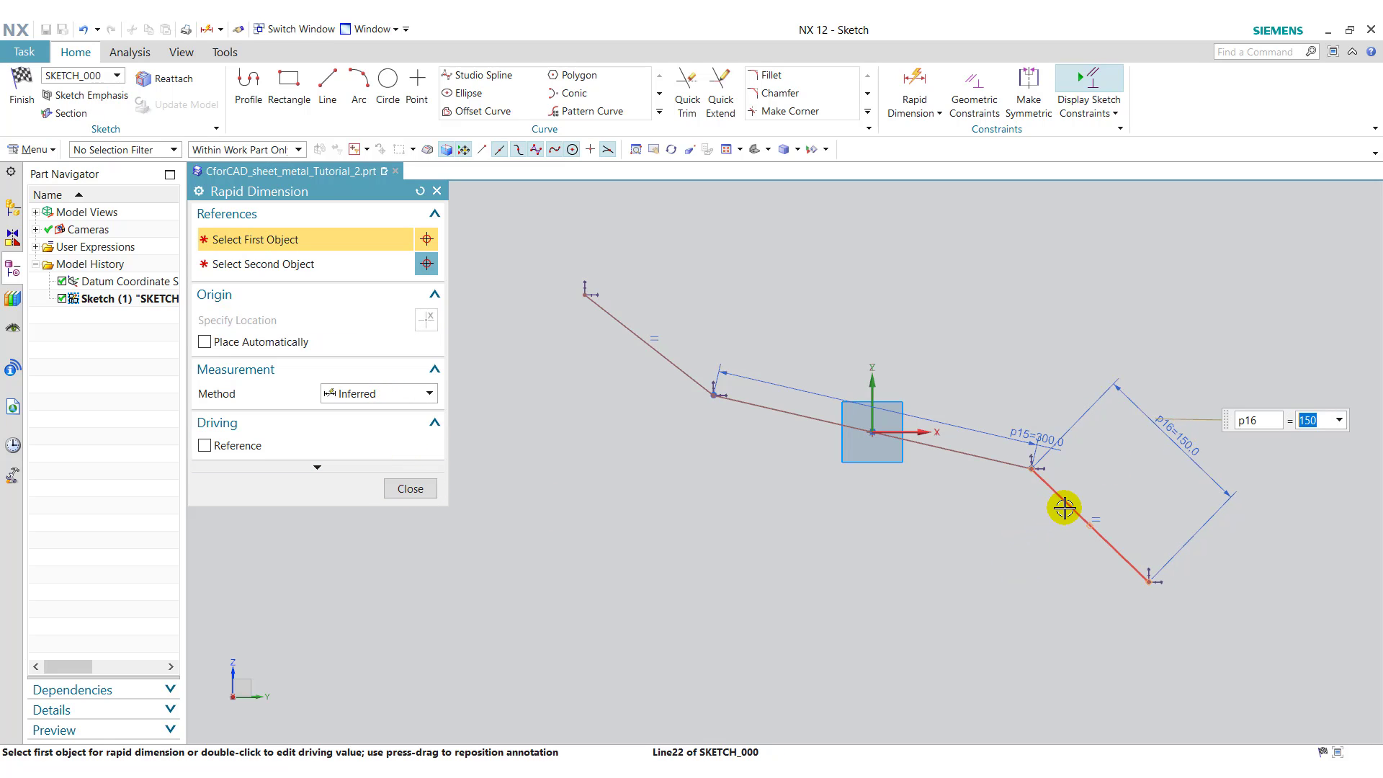
Step: Add an angular dimension of 150° between the middle line and the lower outer line
{"action": "left_click", "coordinate": [971, 515]}
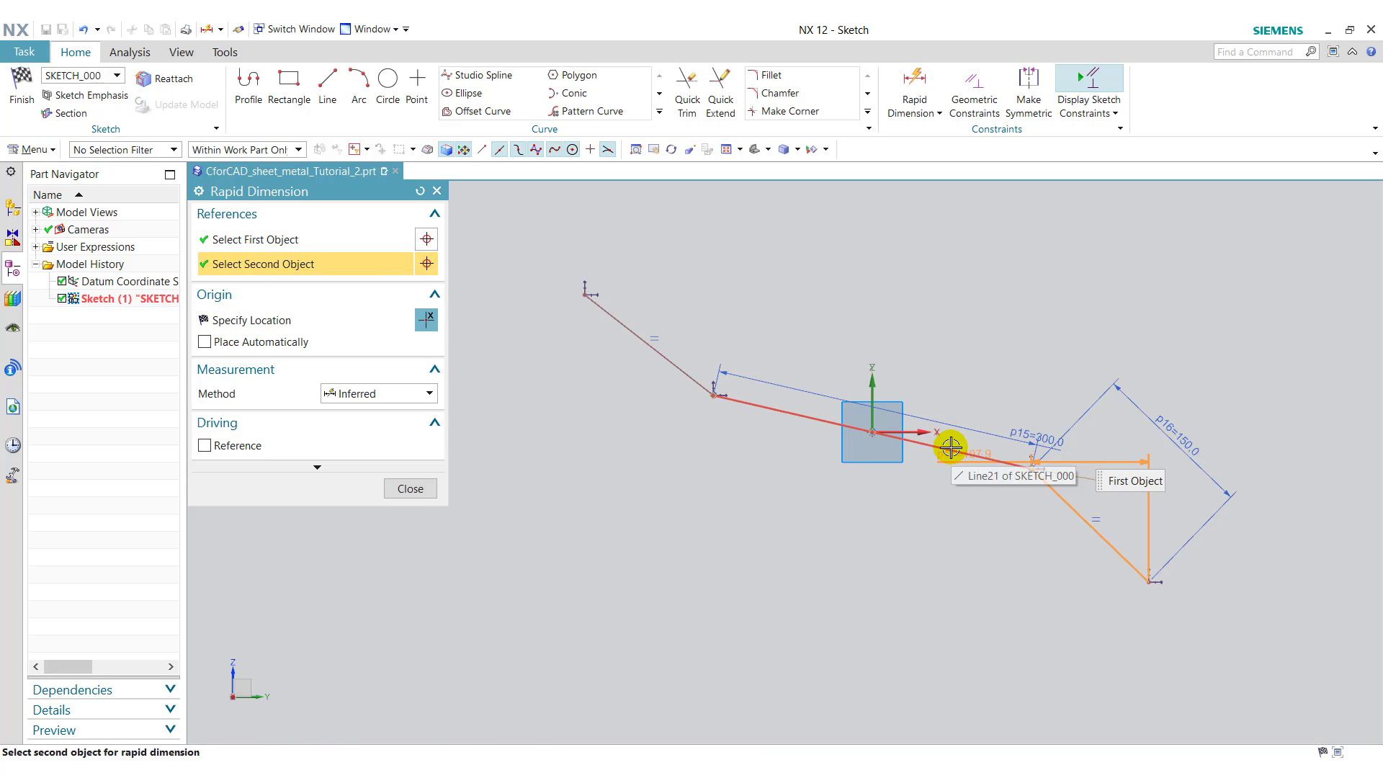
{"action": "left_click", "coordinate": [951, 450]}
{"action": "left_click", "coordinate": [1015, 526]}
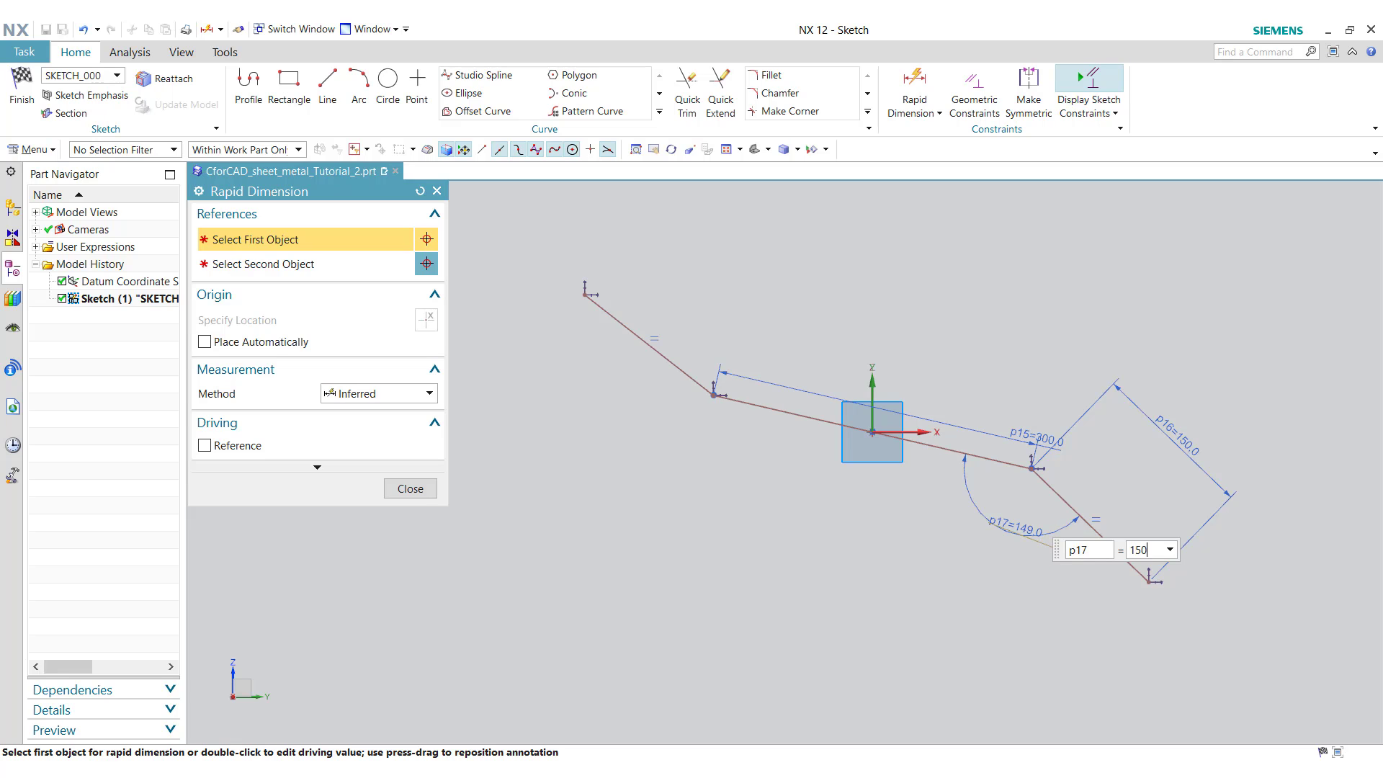
{"action": "type", "text": "150"}
{"action": "left_click", "coordinate": [1058, 552]}
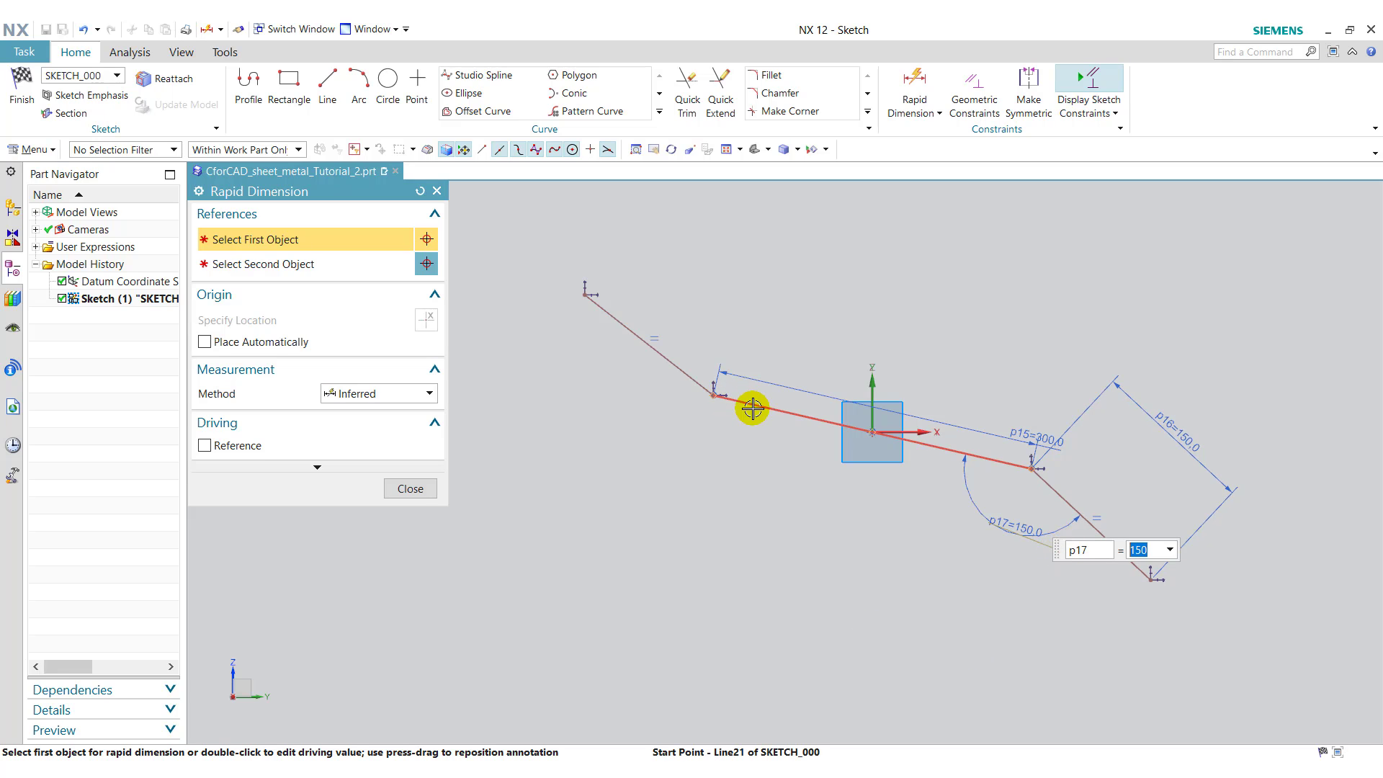
Step: Add an angular dimension of 160° between the middle line and the upper outer line
{"action": "left_click", "coordinate": [767, 404]}
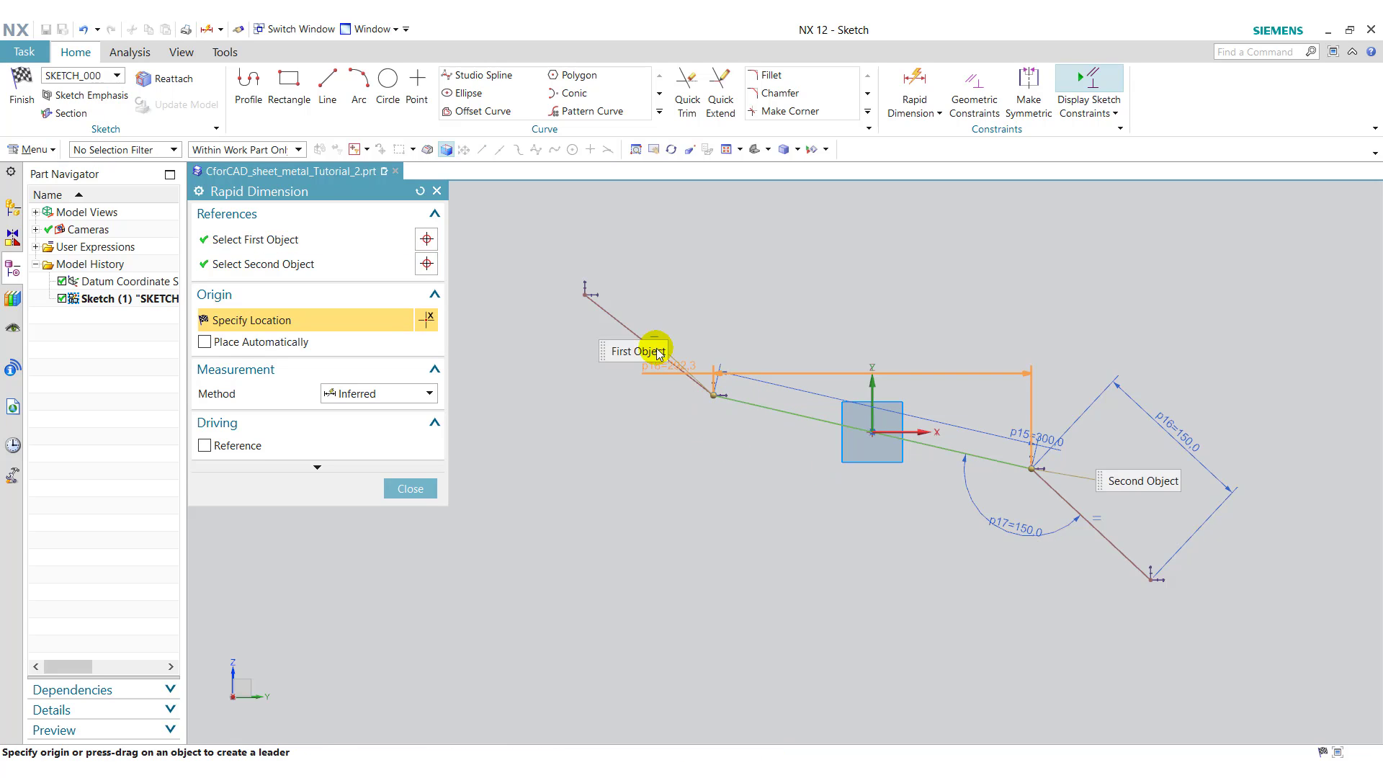
{"action": "left_click", "coordinate": [619, 317]}
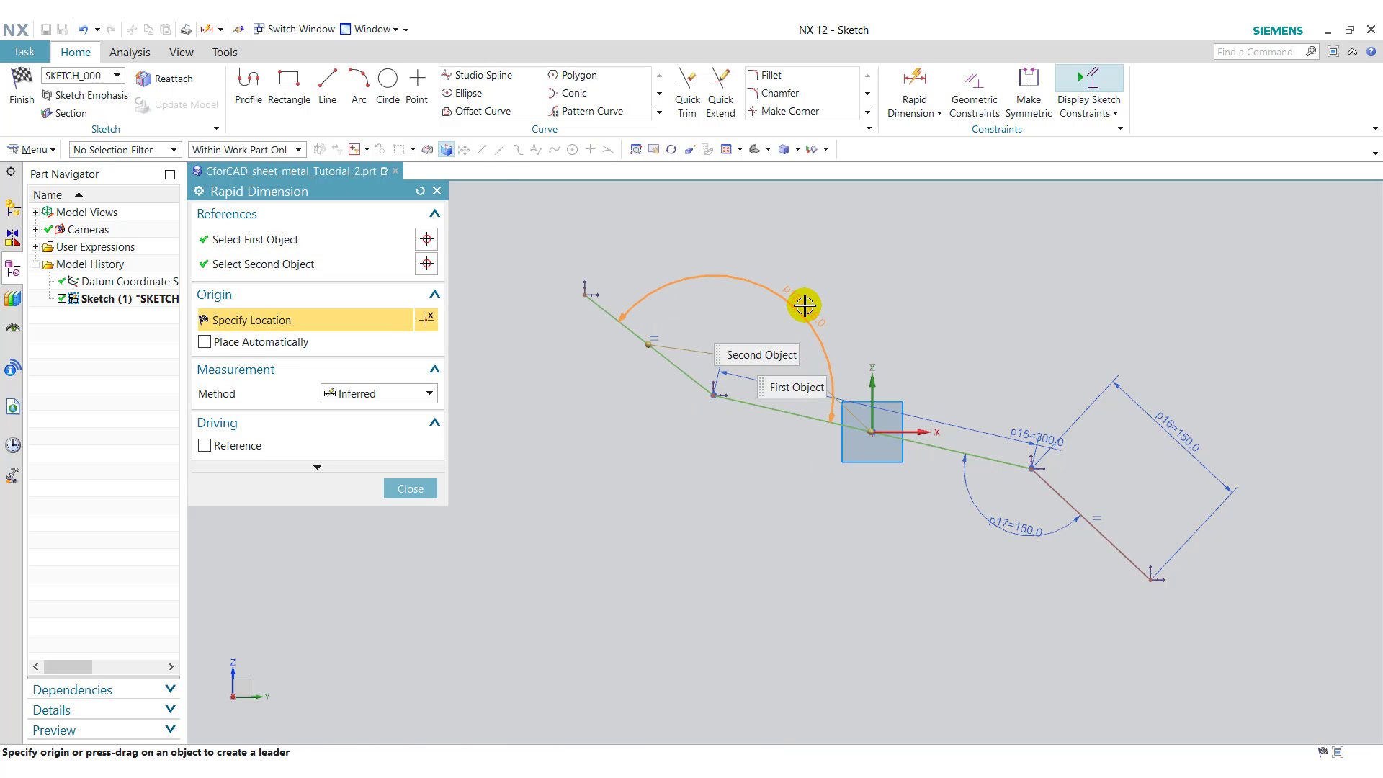
{"action": "left_click", "coordinate": [803, 305]}
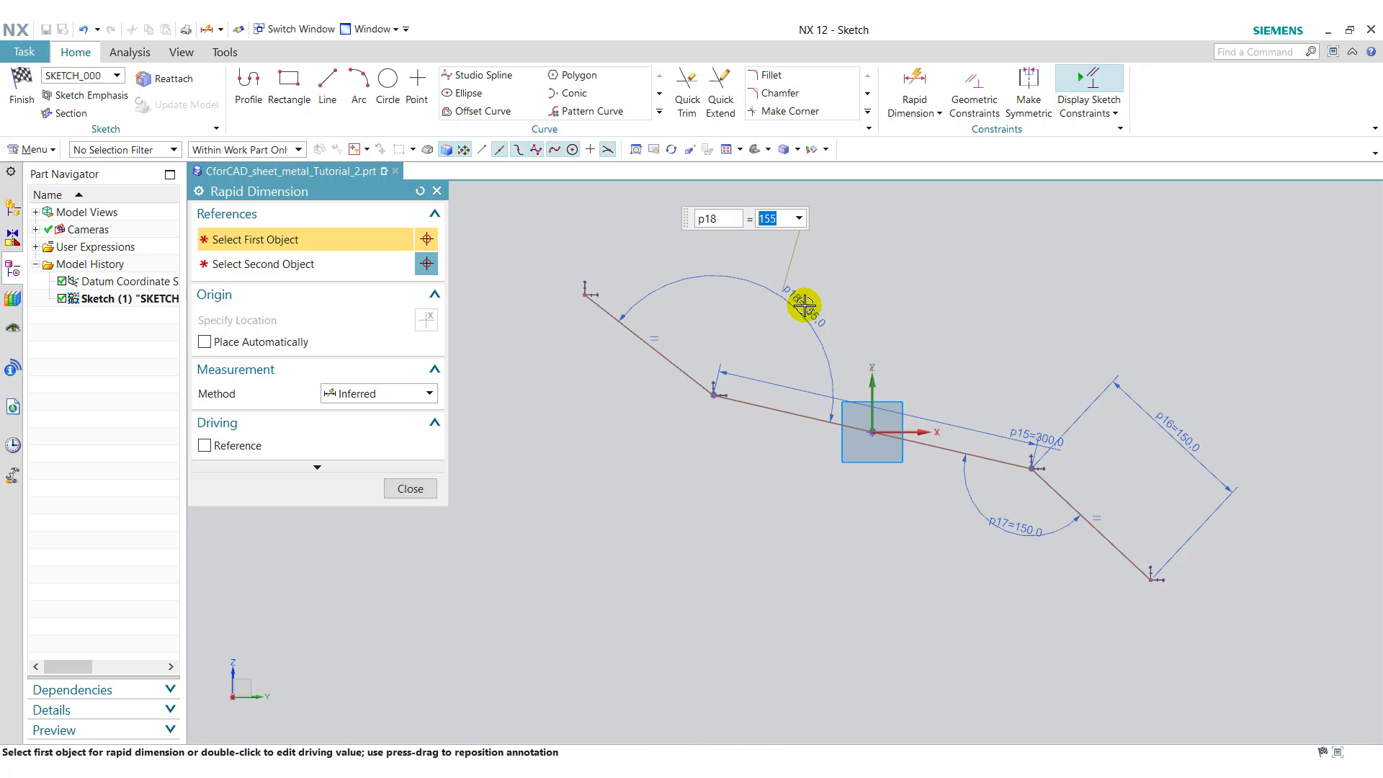
{"action": "left_click", "coordinate": [804, 305]}
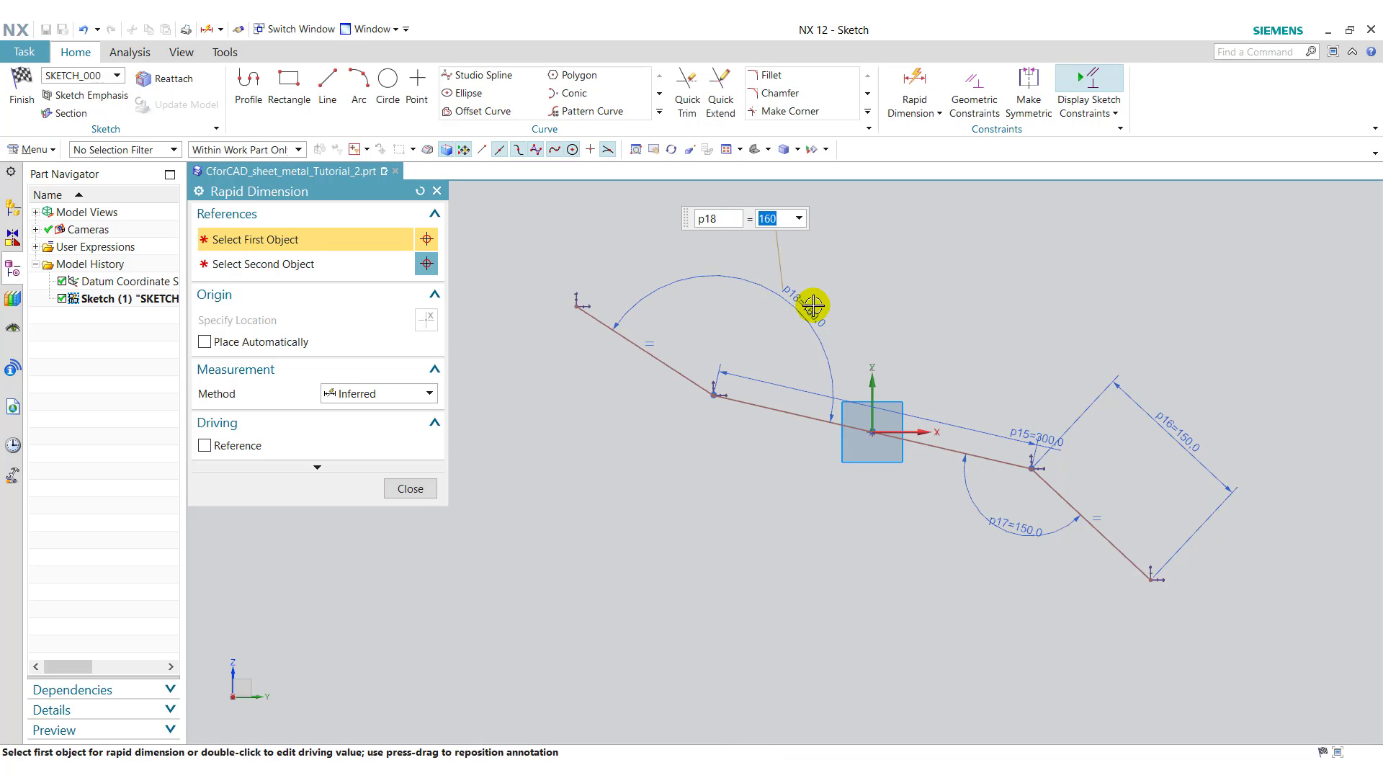
Step: Add an angular dimension of 15° between the middle line and the horizontal X axis, and finish the sketch
{"action": "left_click", "coordinate": [990, 456]}
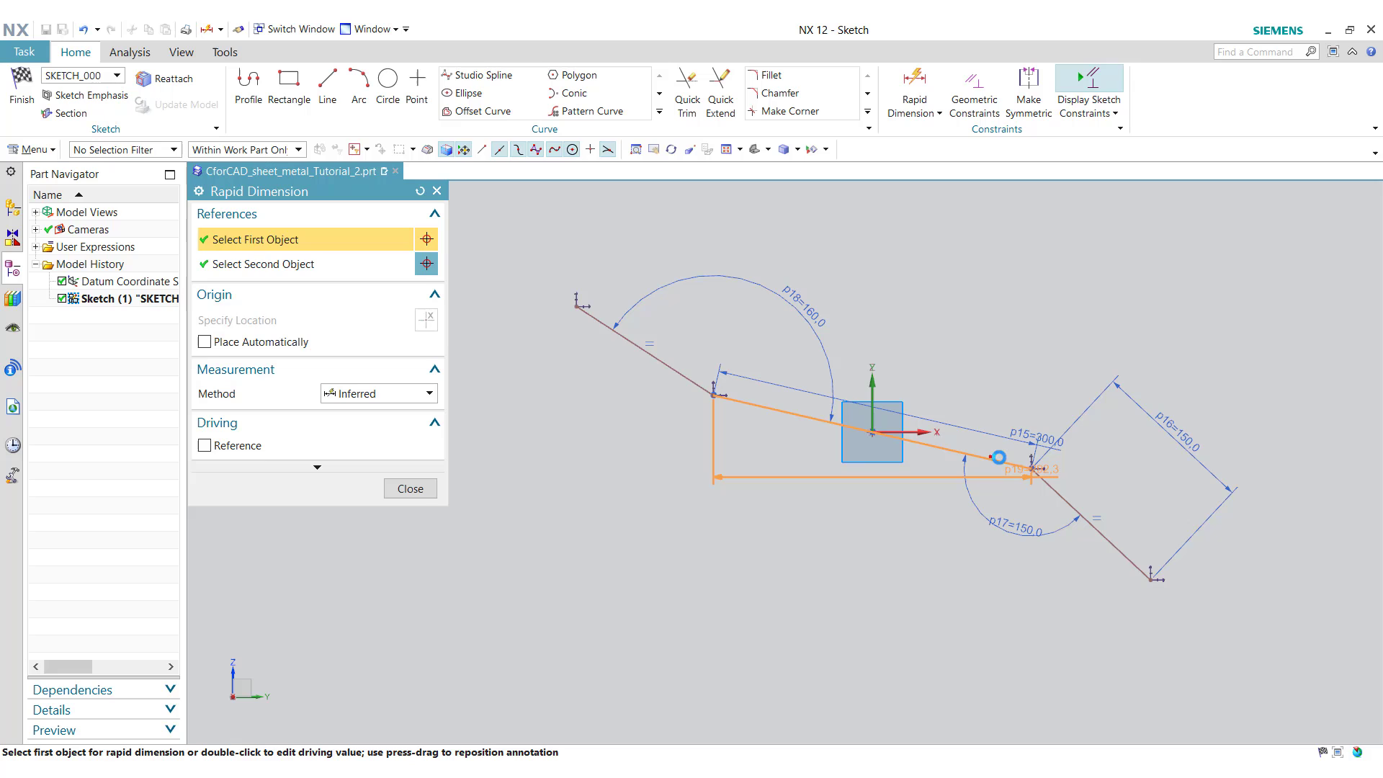
{"action": "left_click", "coordinate": [925, 430]}
{"action": "mouse_move", "coordinate": [1234, 426]}
{"action": "left_click", "coordinate": [1296, 461]}
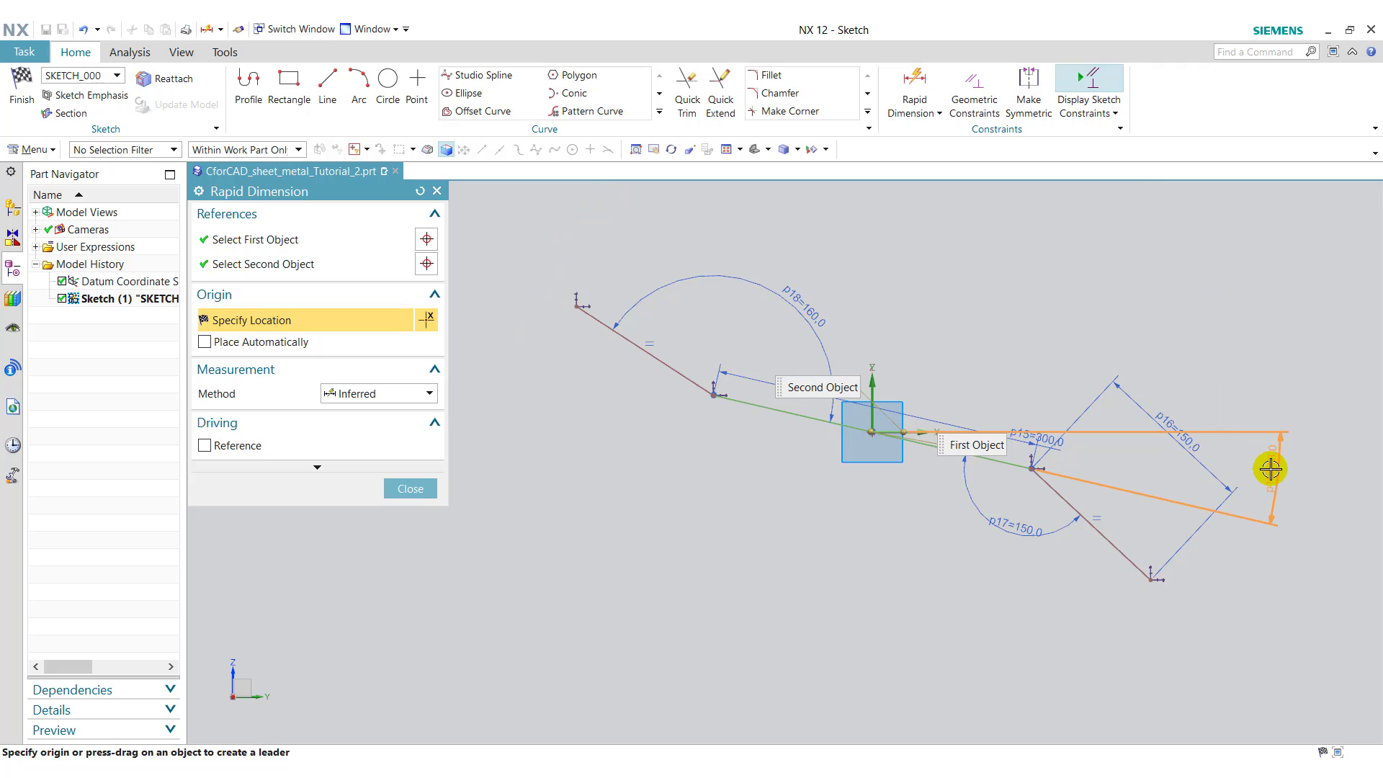
{"action": "left_click", "coordinate": [1271, 471]}
{"action": "type", "text": "15"}
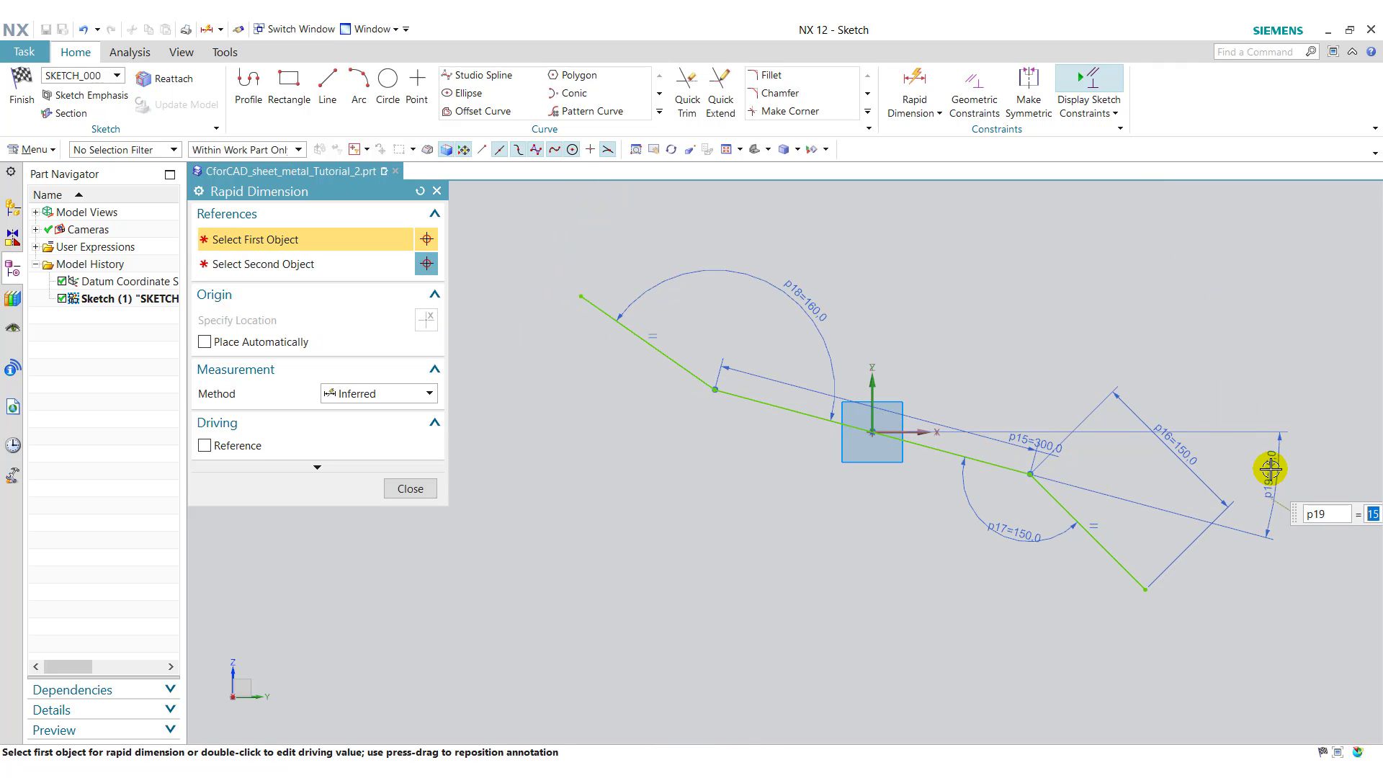
{"action": "key", "text": "Return"}
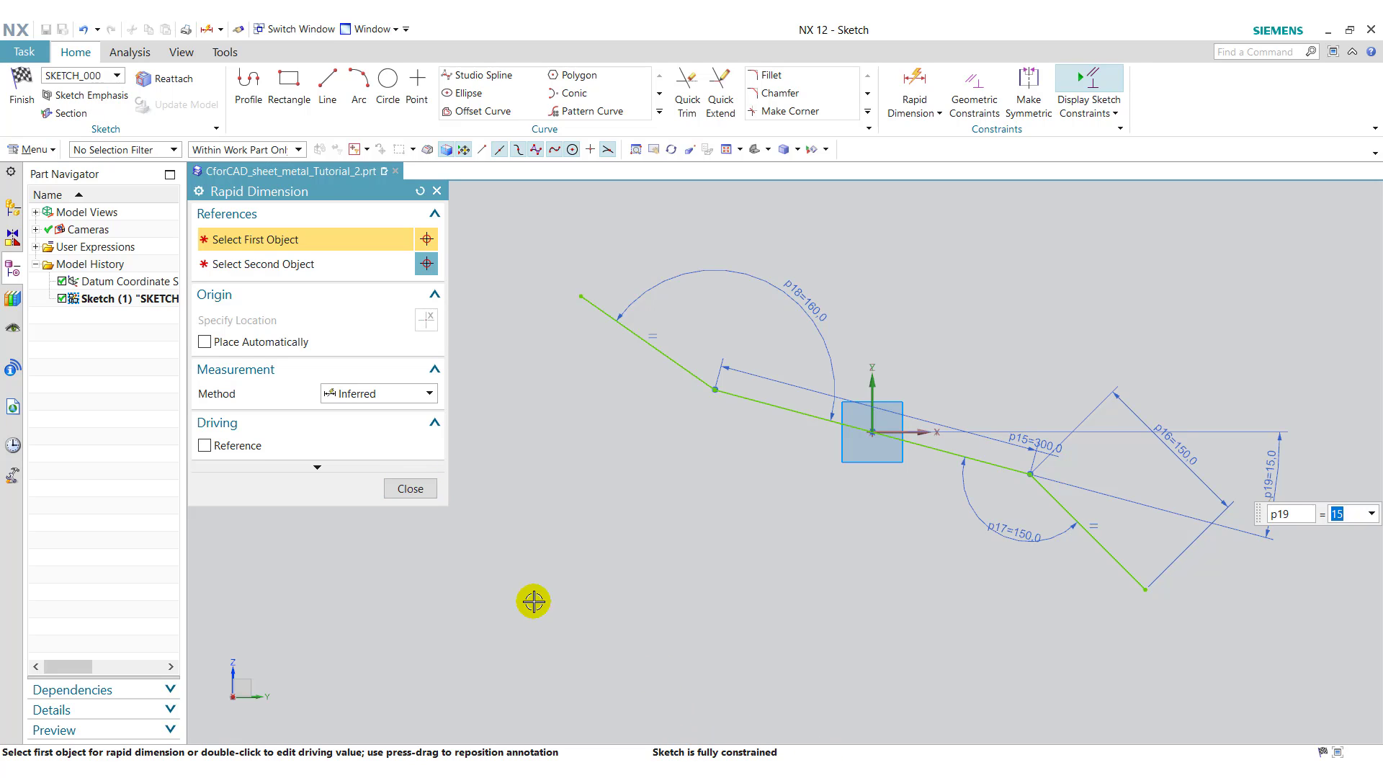
{"action": "left_click", "coordinate": [405, 489]}
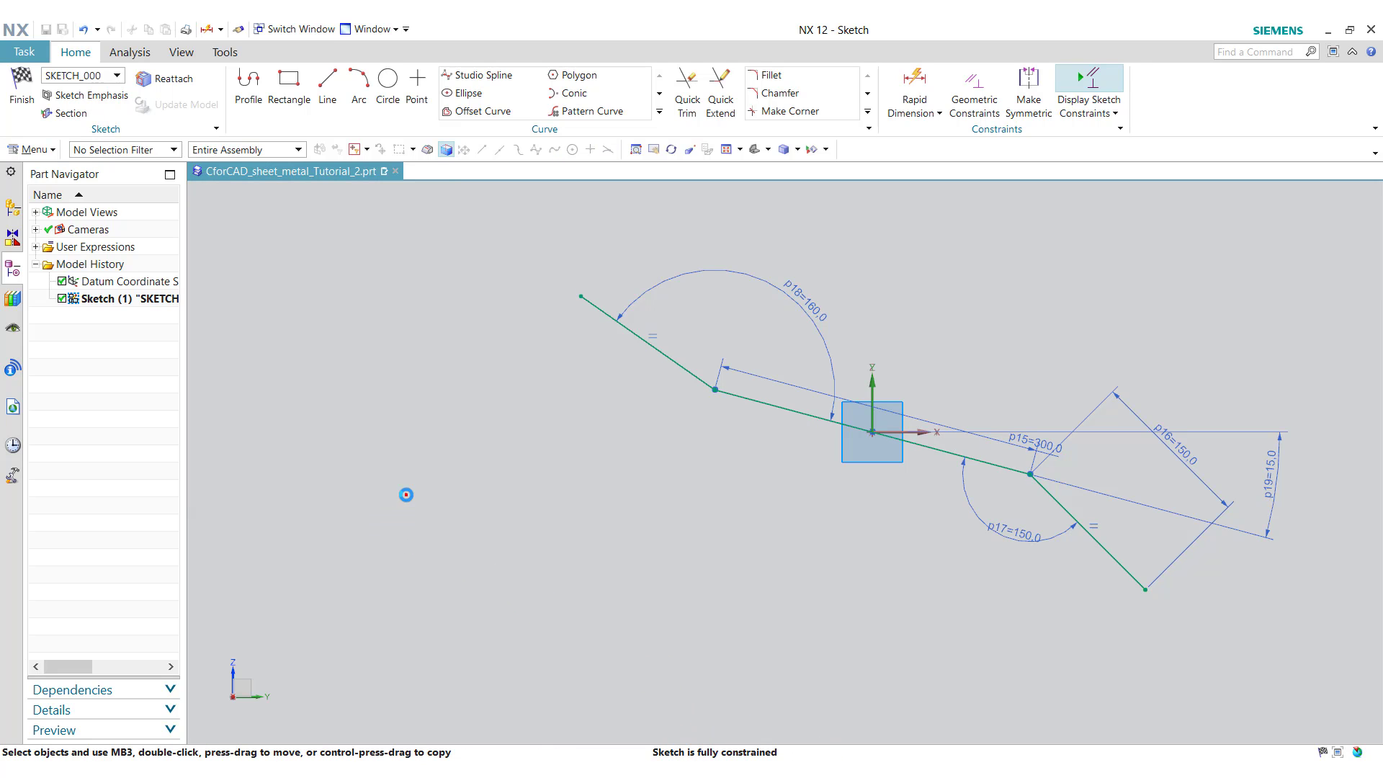
{"action": "left_click", "coordinate": [21, 99]}
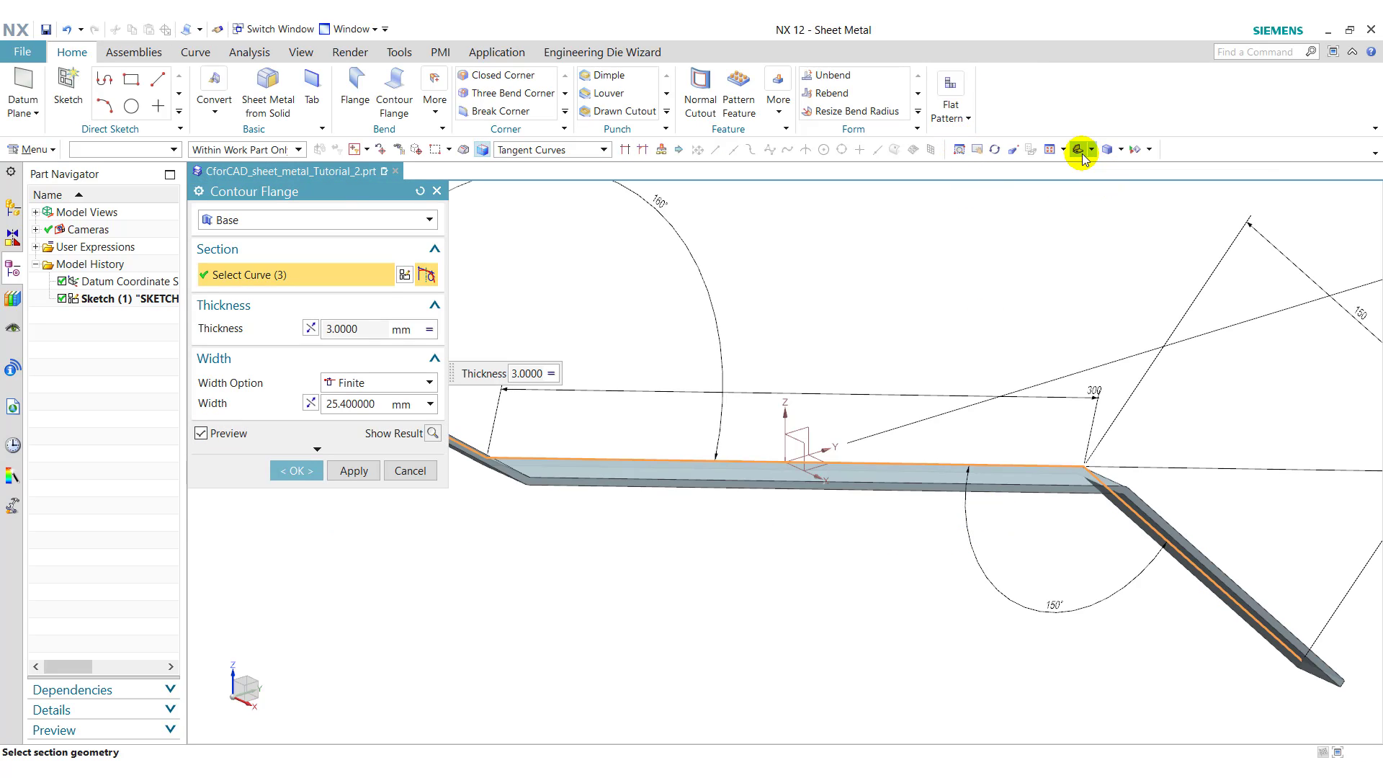
Step: Create a 3 mm thick base contour flange from the three sketch lines with a symmetric width of 150 mm
{"action": "key", "text": "ctrl+f"}
{"action": "left_click", "coordinate": [378, 382]}
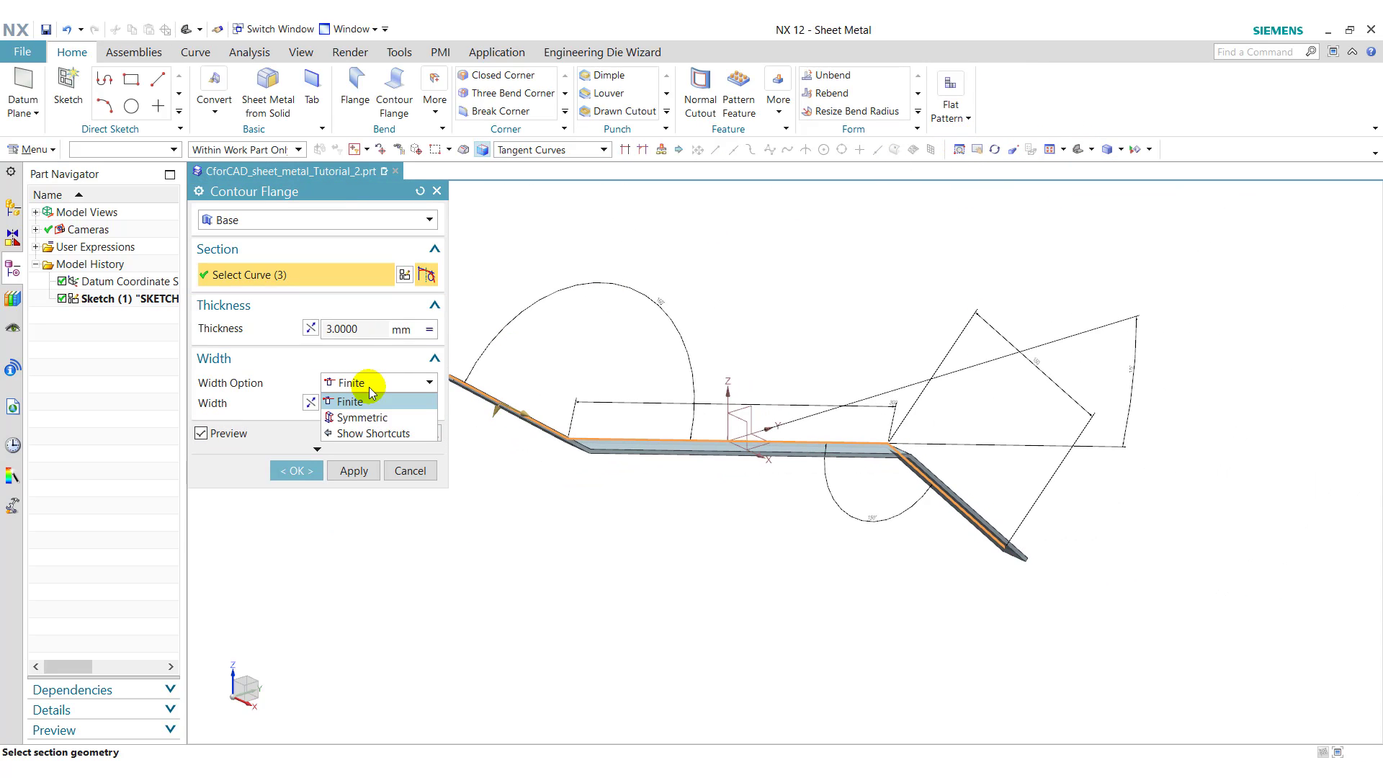
{"action": "left_click", "coordinate": [376, 417]}
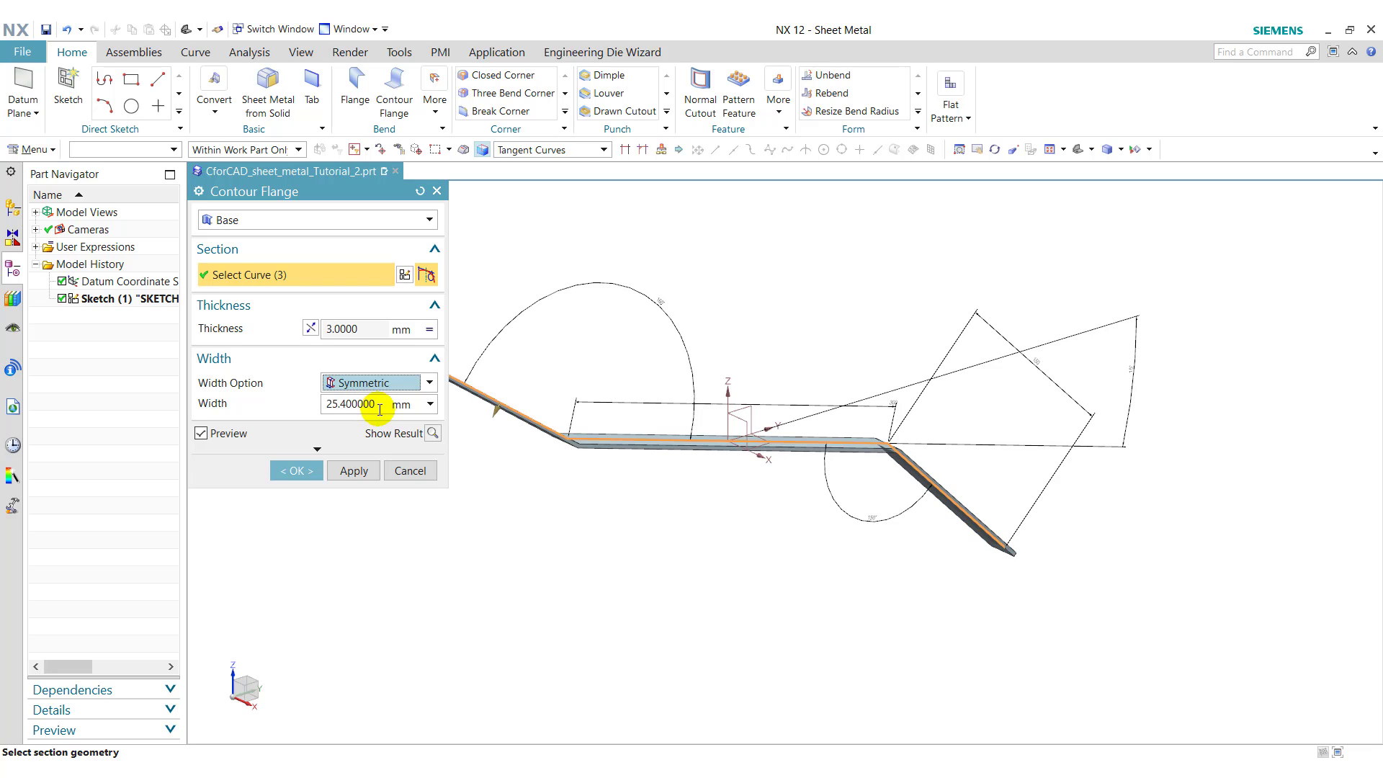
{"action": "left_click", "coordinate": [379, 406]}
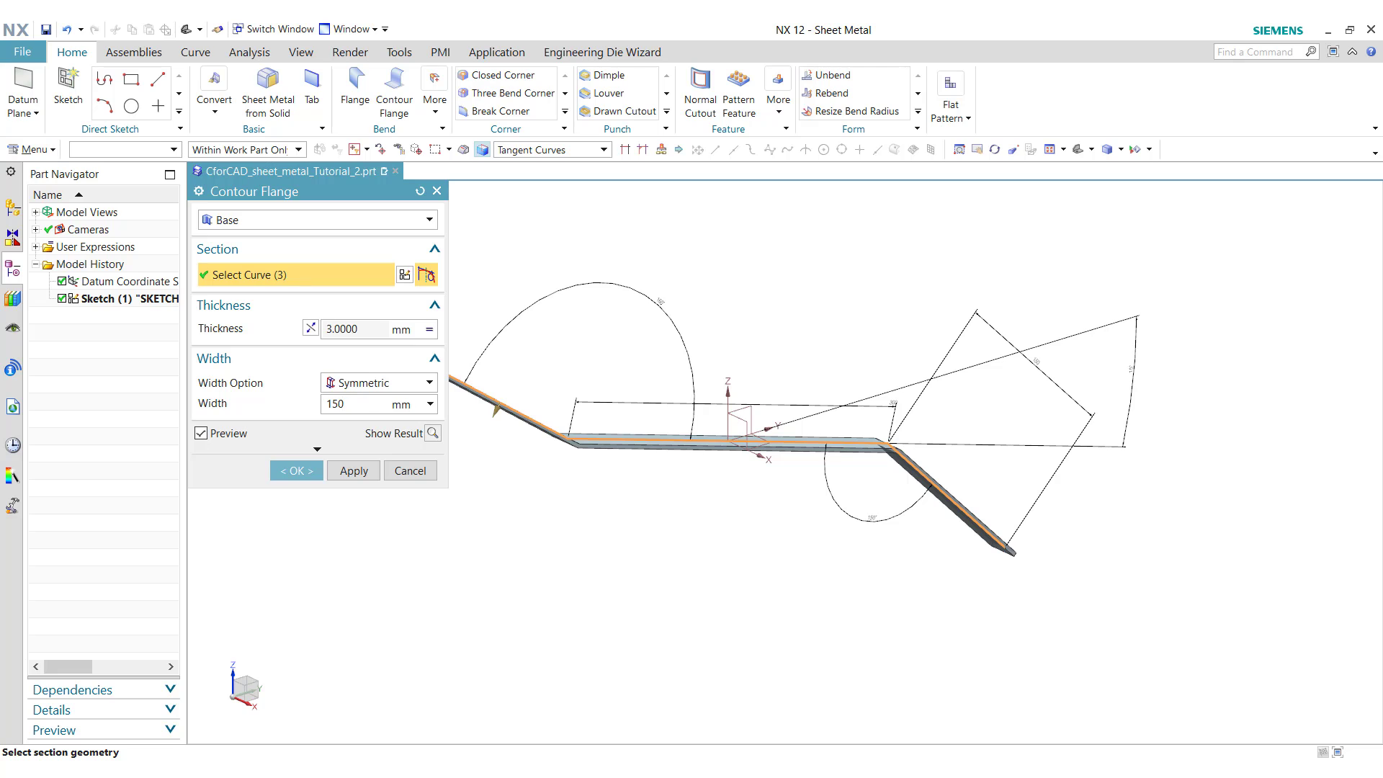
{"action": "left_click", "coordinate": [303, 471]}
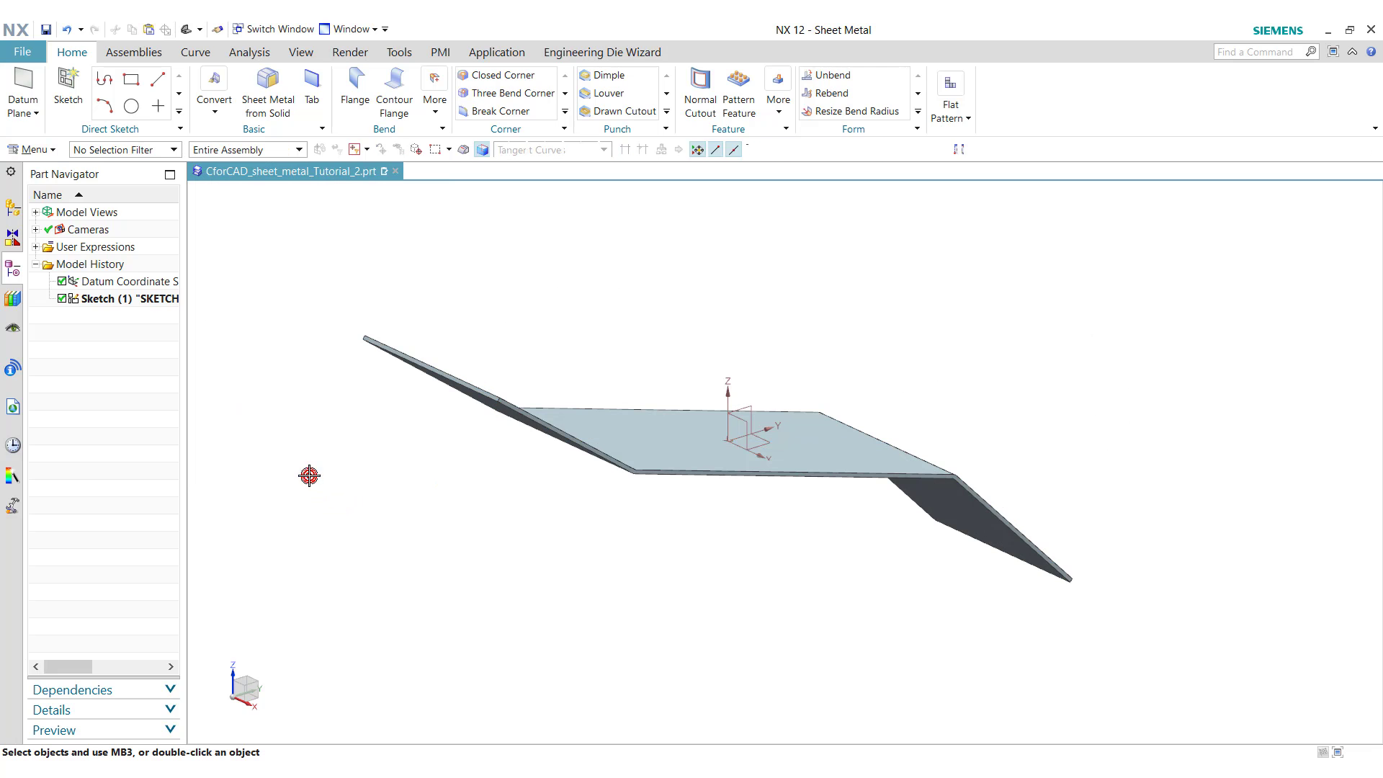
Step: Start a flange on the middle panel's front edge with the From End width option, referenced from the edge's endpoint at the upward-sloping panel's bend
{"action": "left_click", "coordinate": [882, 149]}
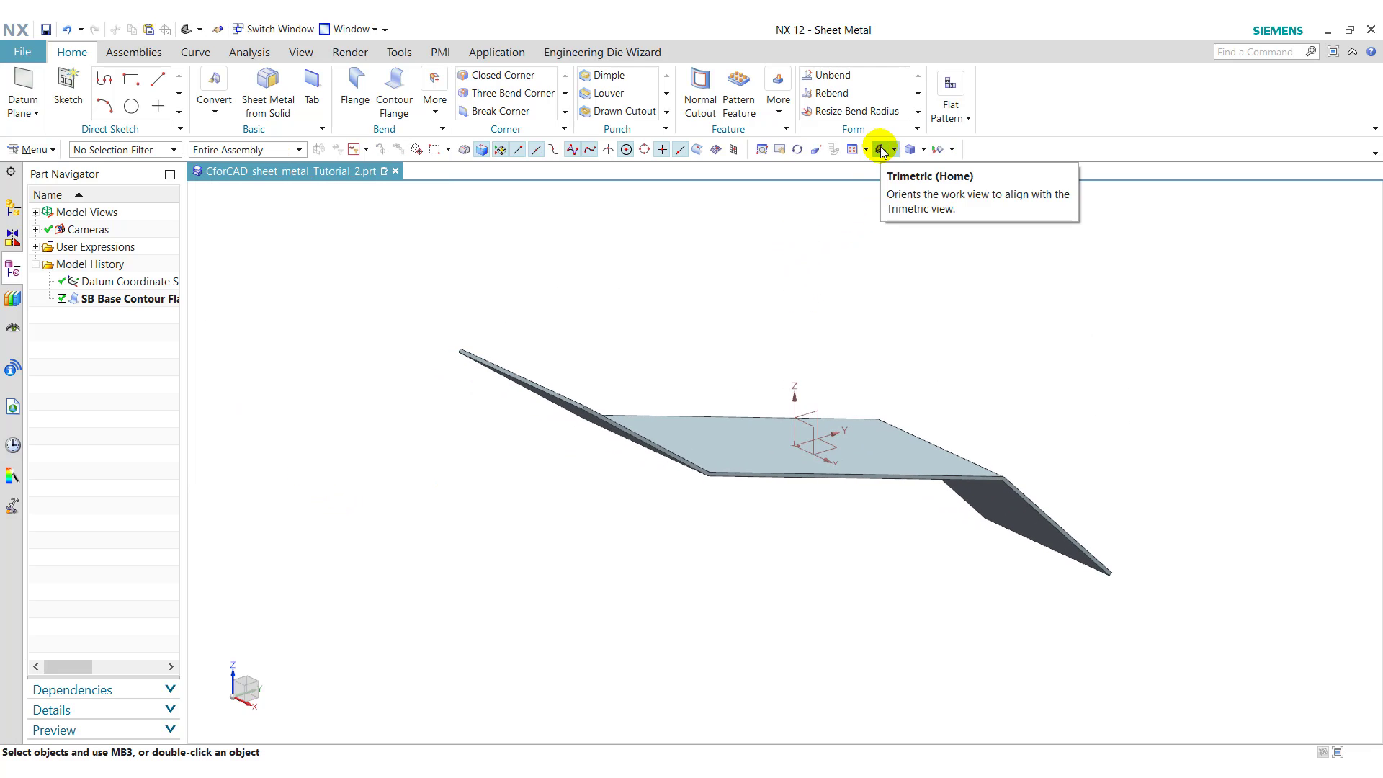
{"action": "left_click", "coordinate": [368, 92]}
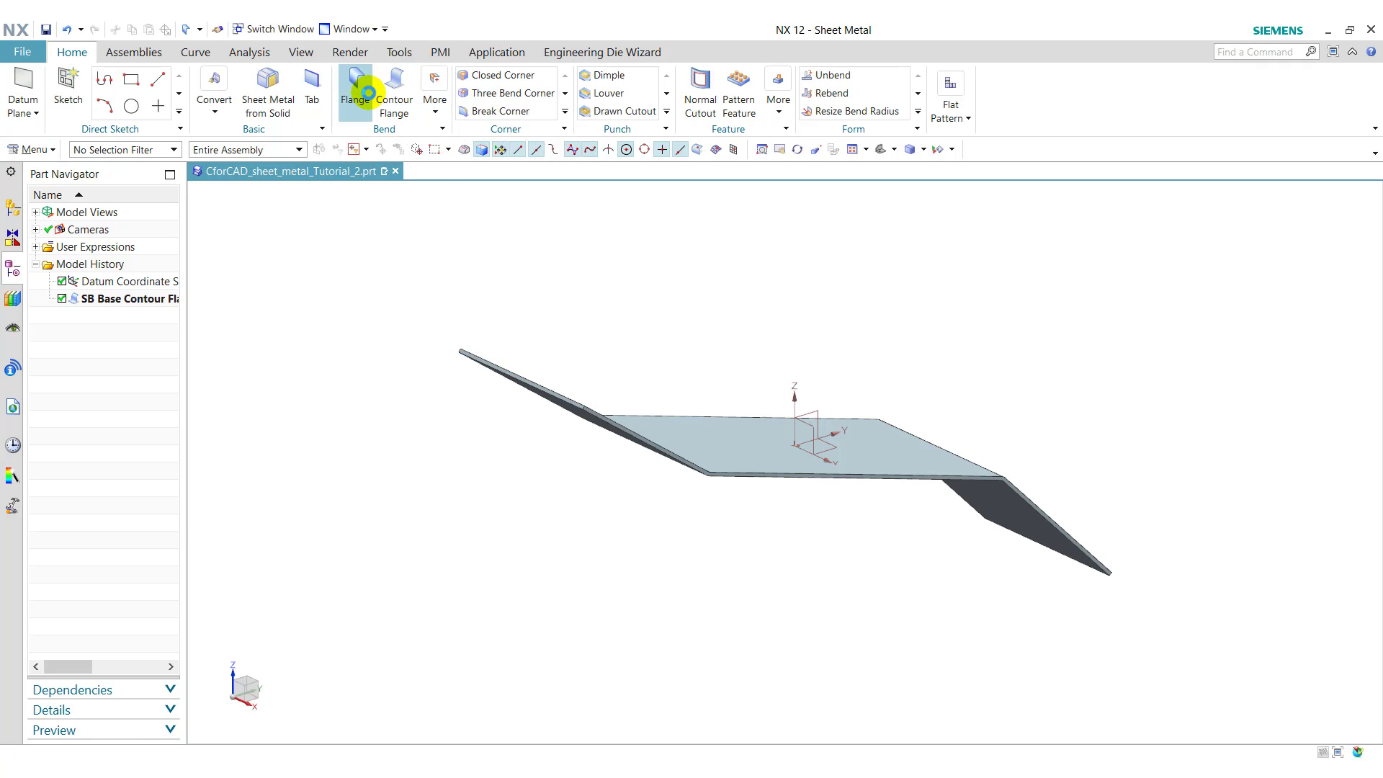
{"action": "left_click", "coordinate": [756, 472]}
{"action": "left_click", "coordinate": [880, 488]}
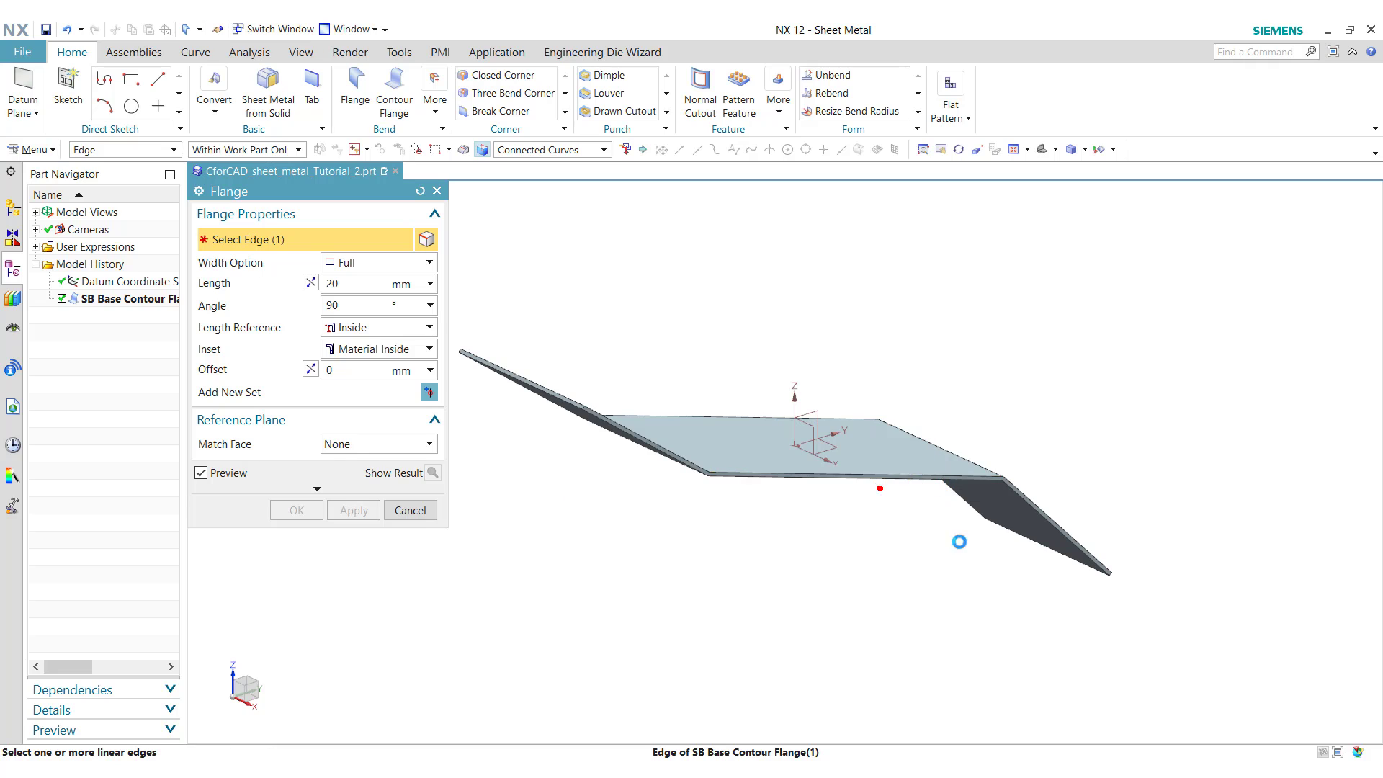
{"action": "left_click", "coordinate": [383, 263]}
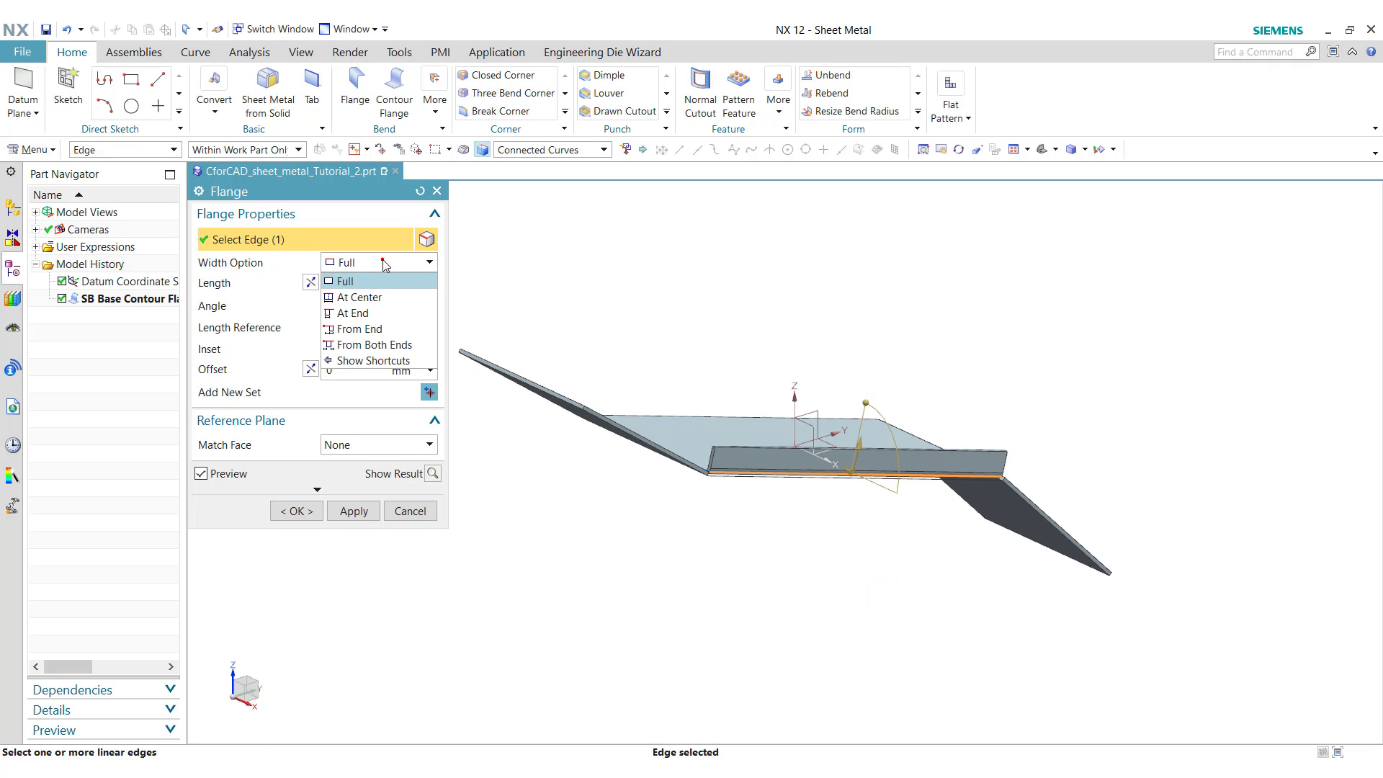
{"action": "left_click", "coordinate": [369, 329]}
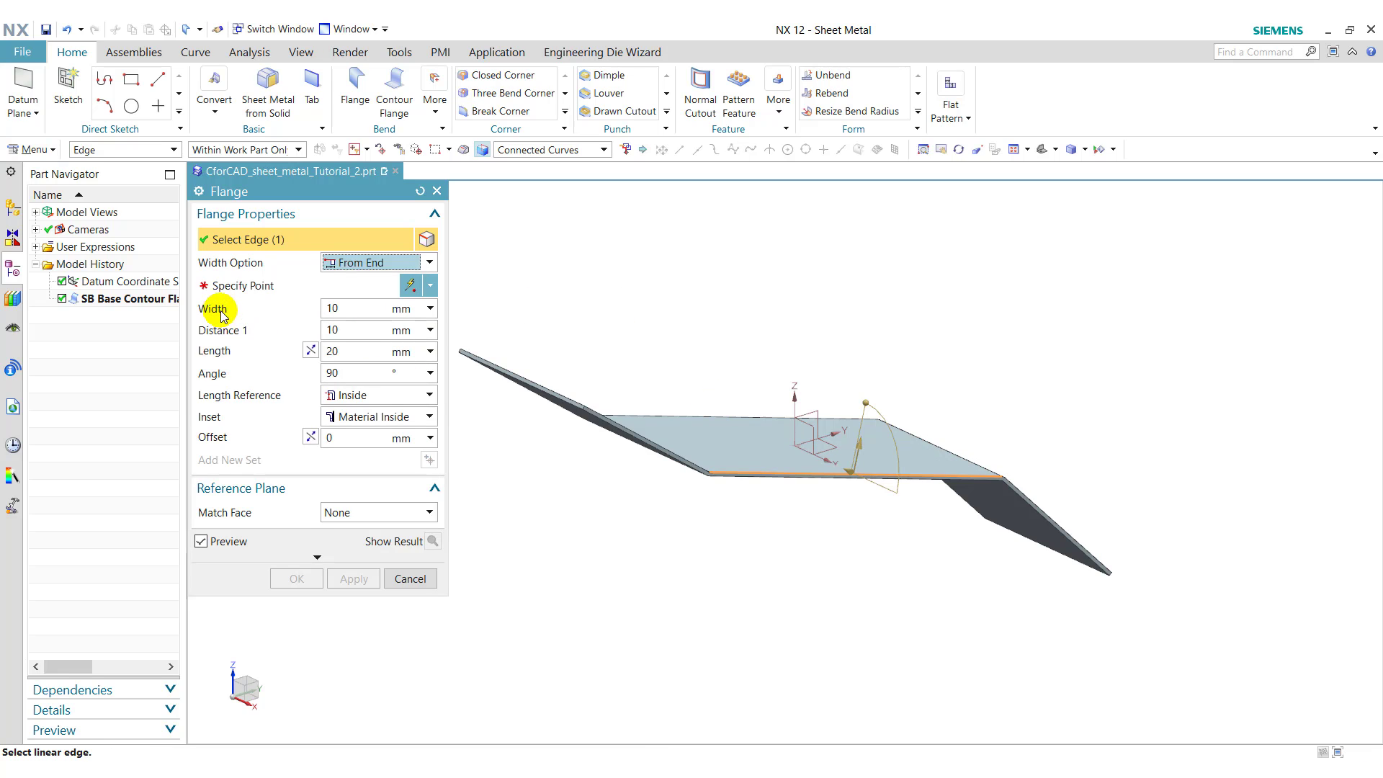
{"action": "left_click", "coordinate": [278, 287]}
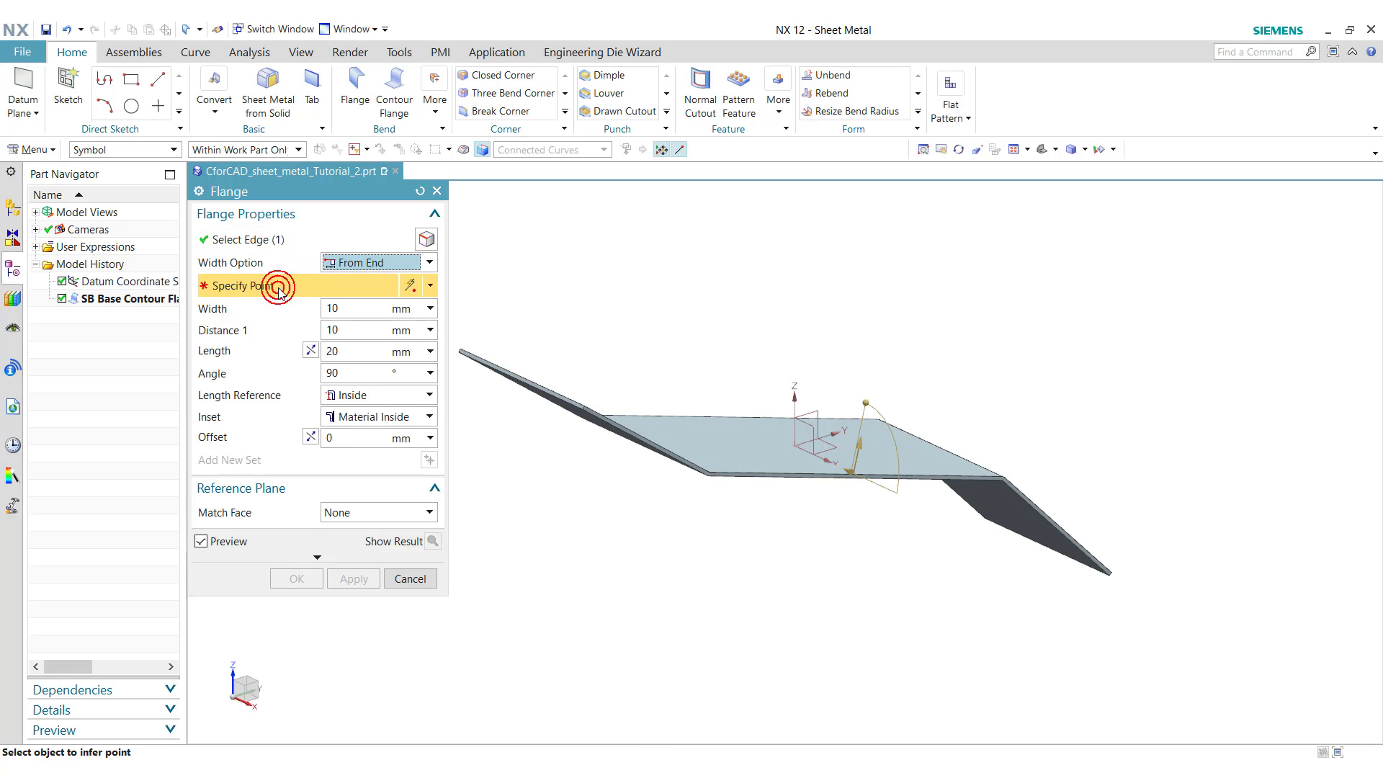
{"action": "scroll", "coordinate": [713, 451], "scroll_direction": "up", "scroll_amount": 3}
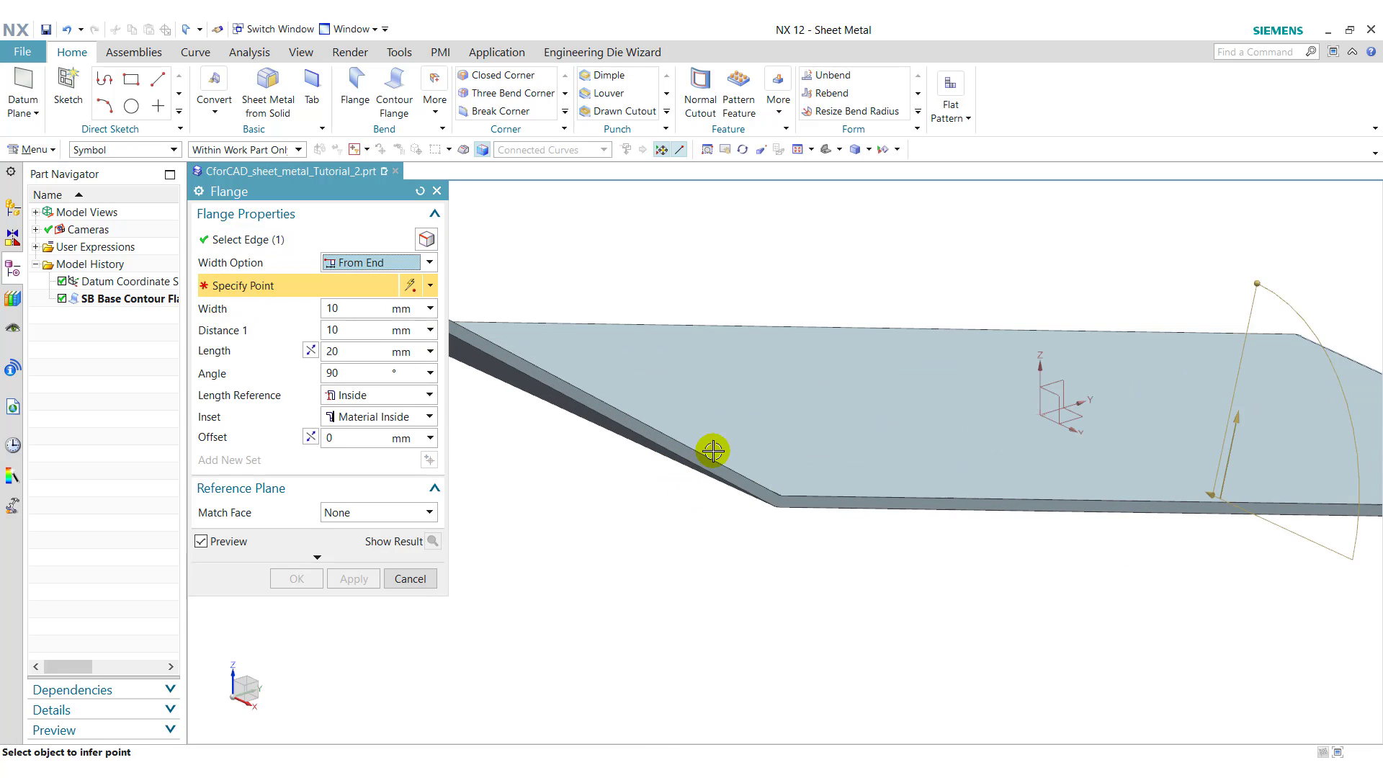
{"action": "left_click", "coordinate": [780, 496]}
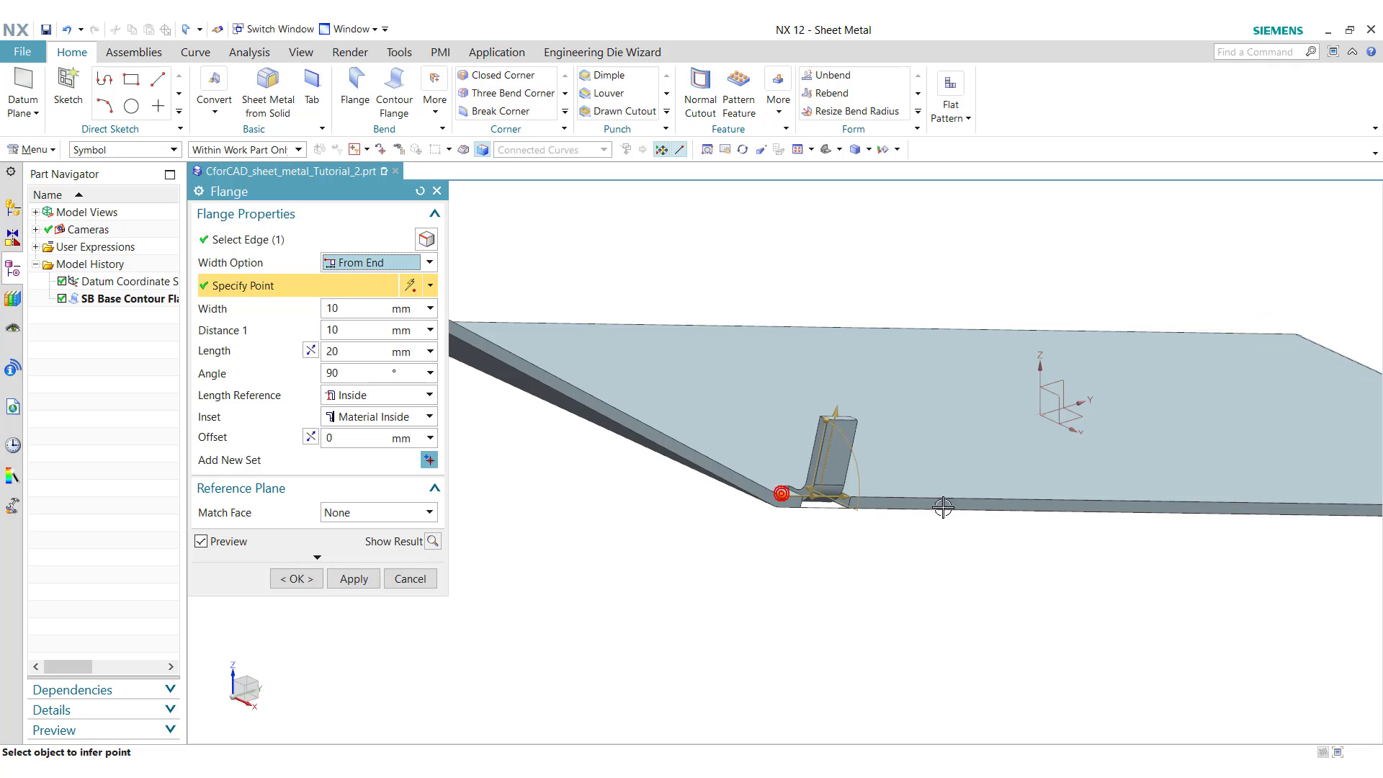
Step: Set the flange's width to 30 mm, Distance 1 to 10 mm, length to 60 mm and angle to 85°
{"action": "left_click", "coordinate": [351, 308]}
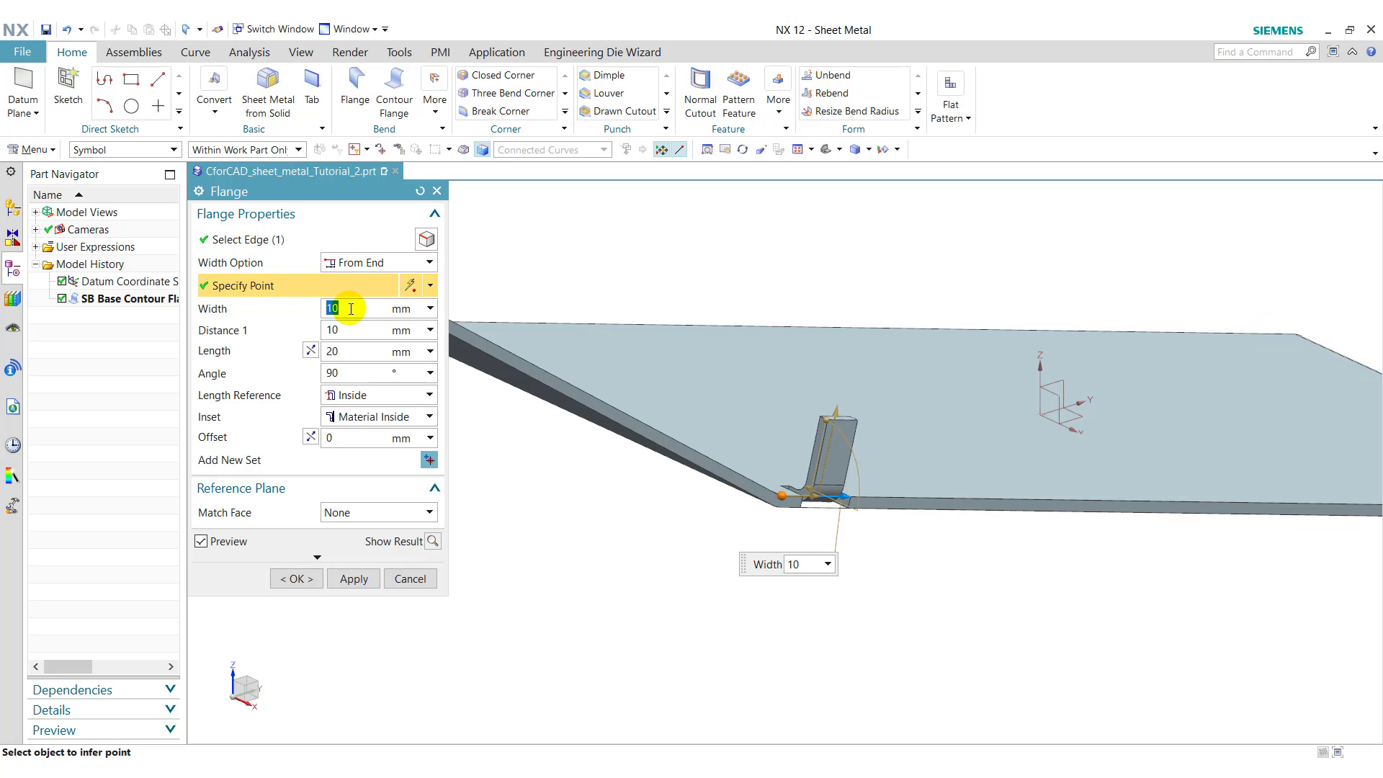
{"action": "key", "text": "Tab"}
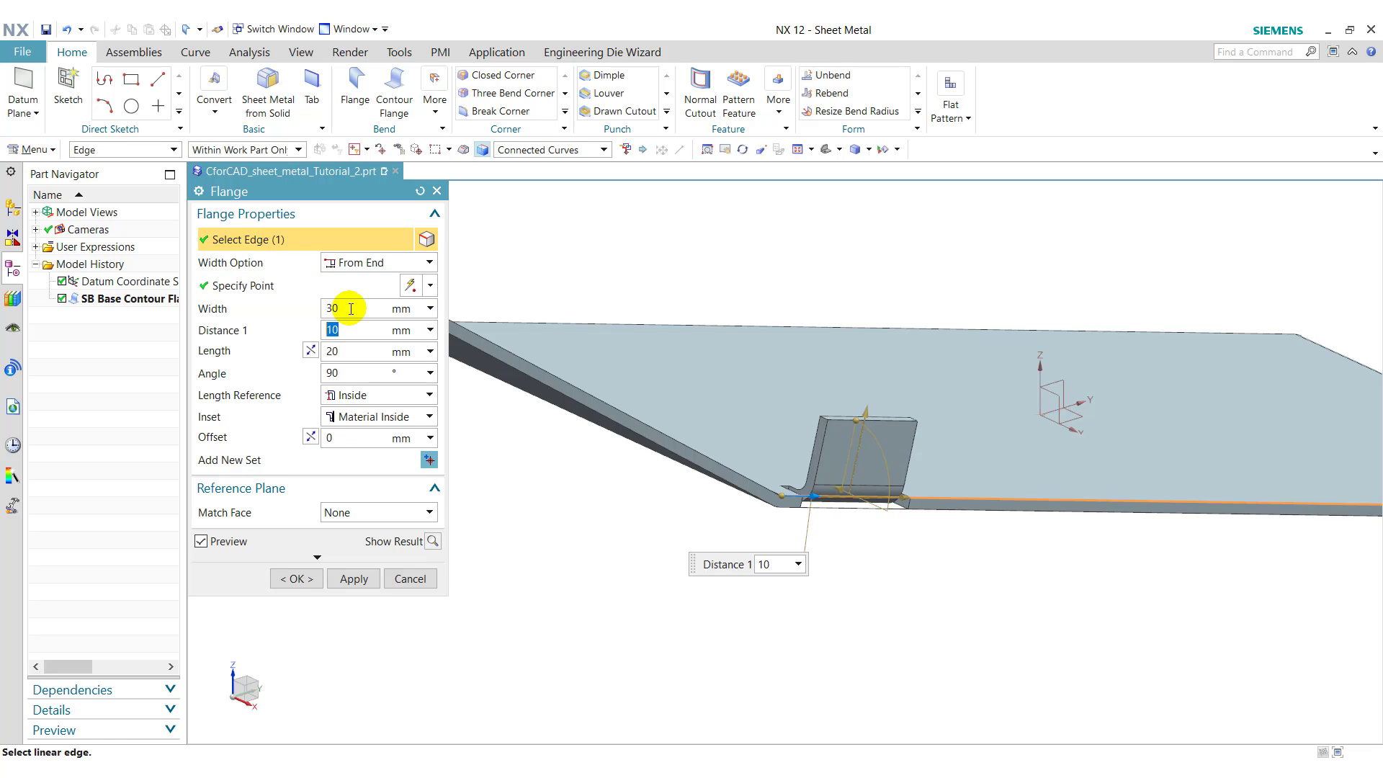
{"action": "key", "text": "Tab"}
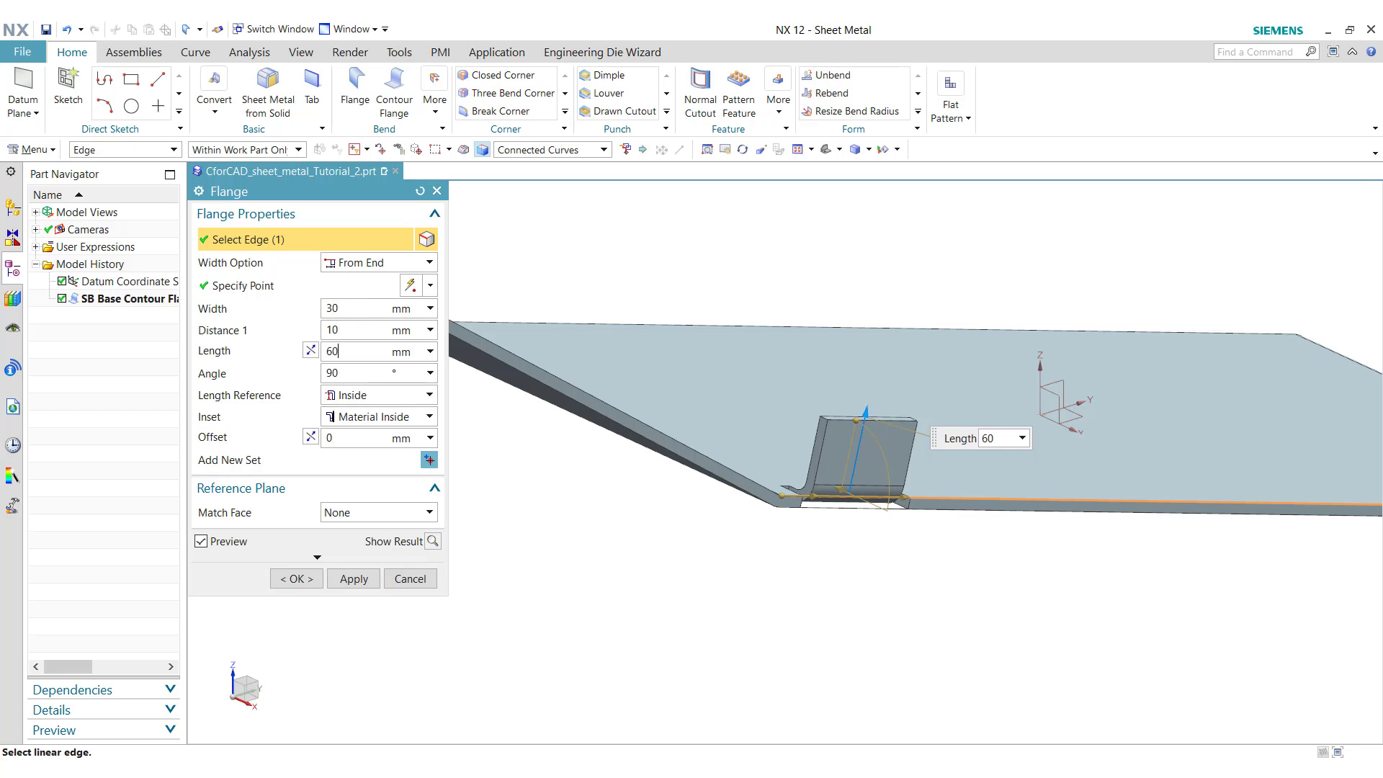
{"action": "type", "text": "60"}
{"action": "key", "text": "Tab"}
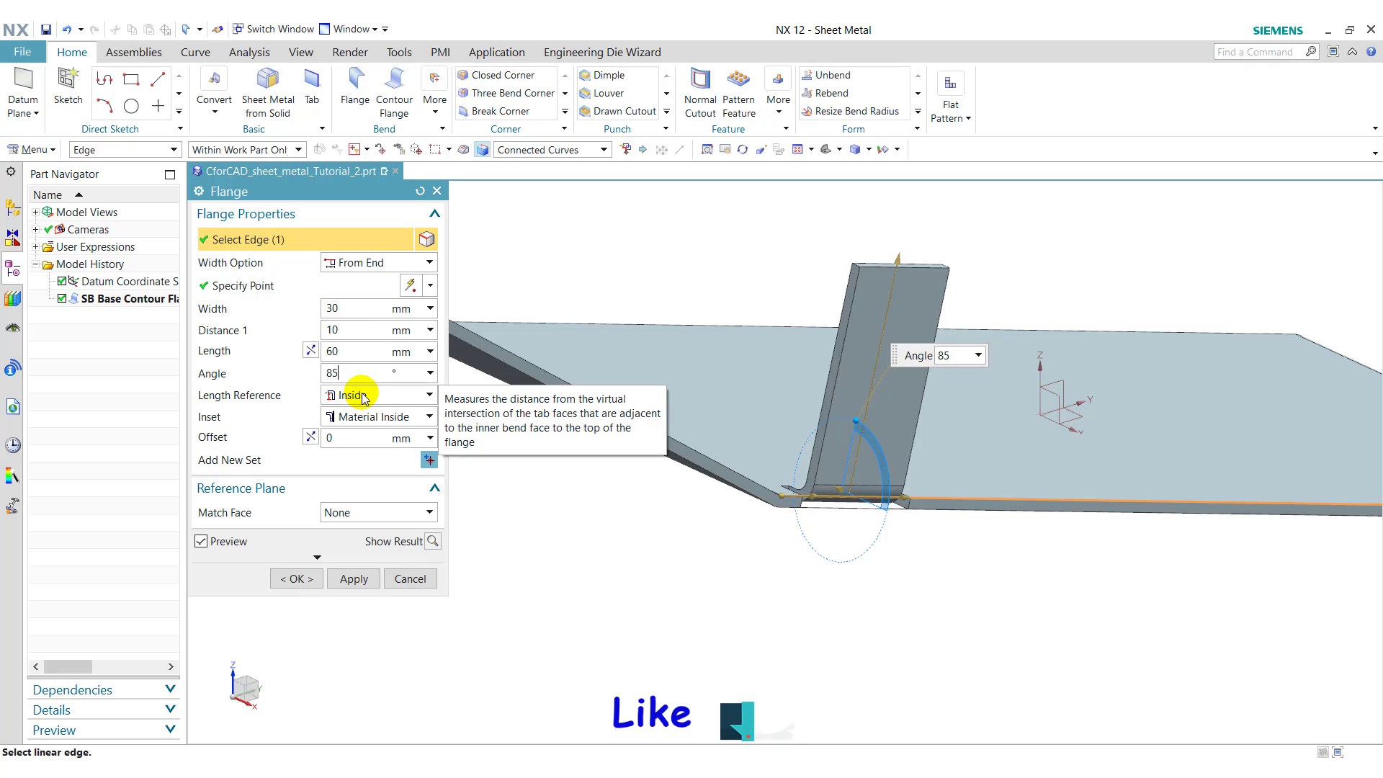
Step: Set the flange's offset to 3 mm and inset to Bend Outside, and create the flange
{"action": "left_click", "coordinate": [362, 438]}
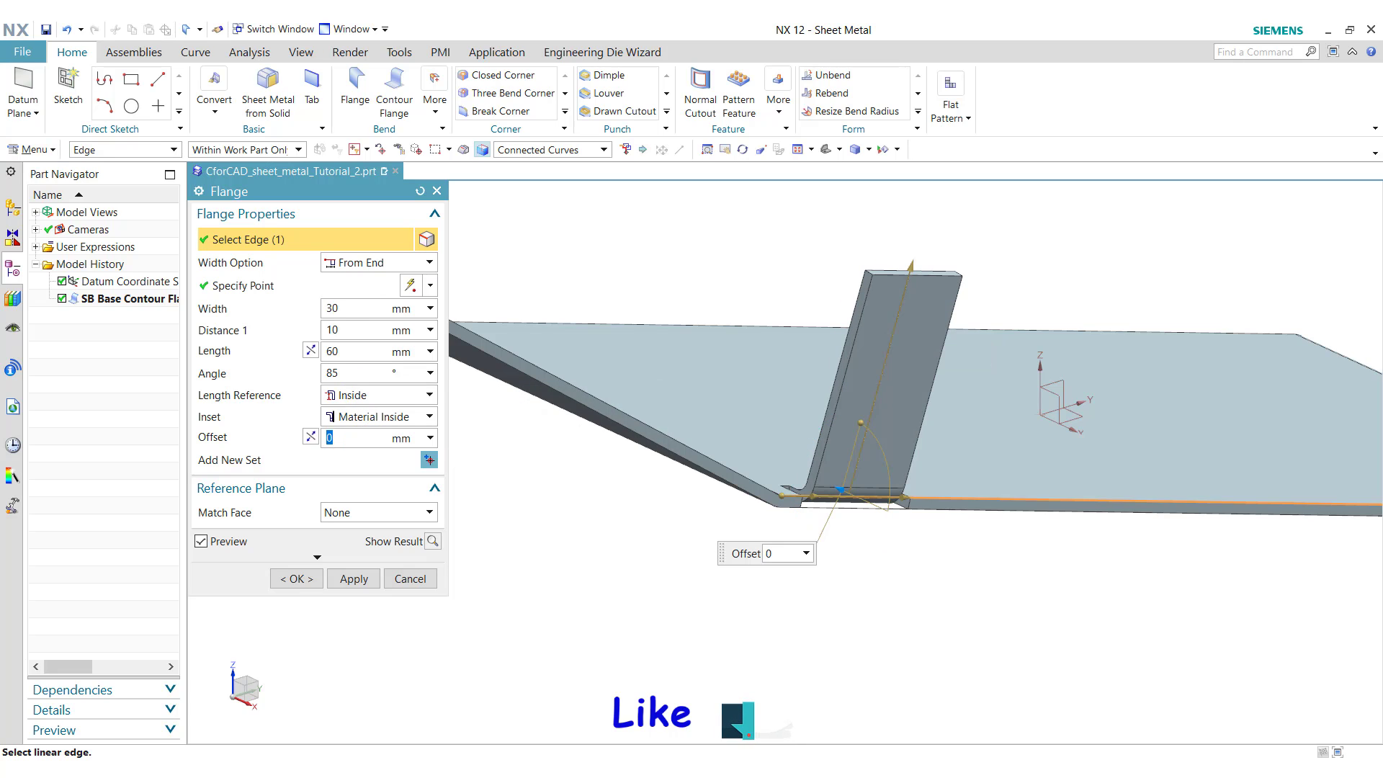
{"action": "key", "text": "Return"}
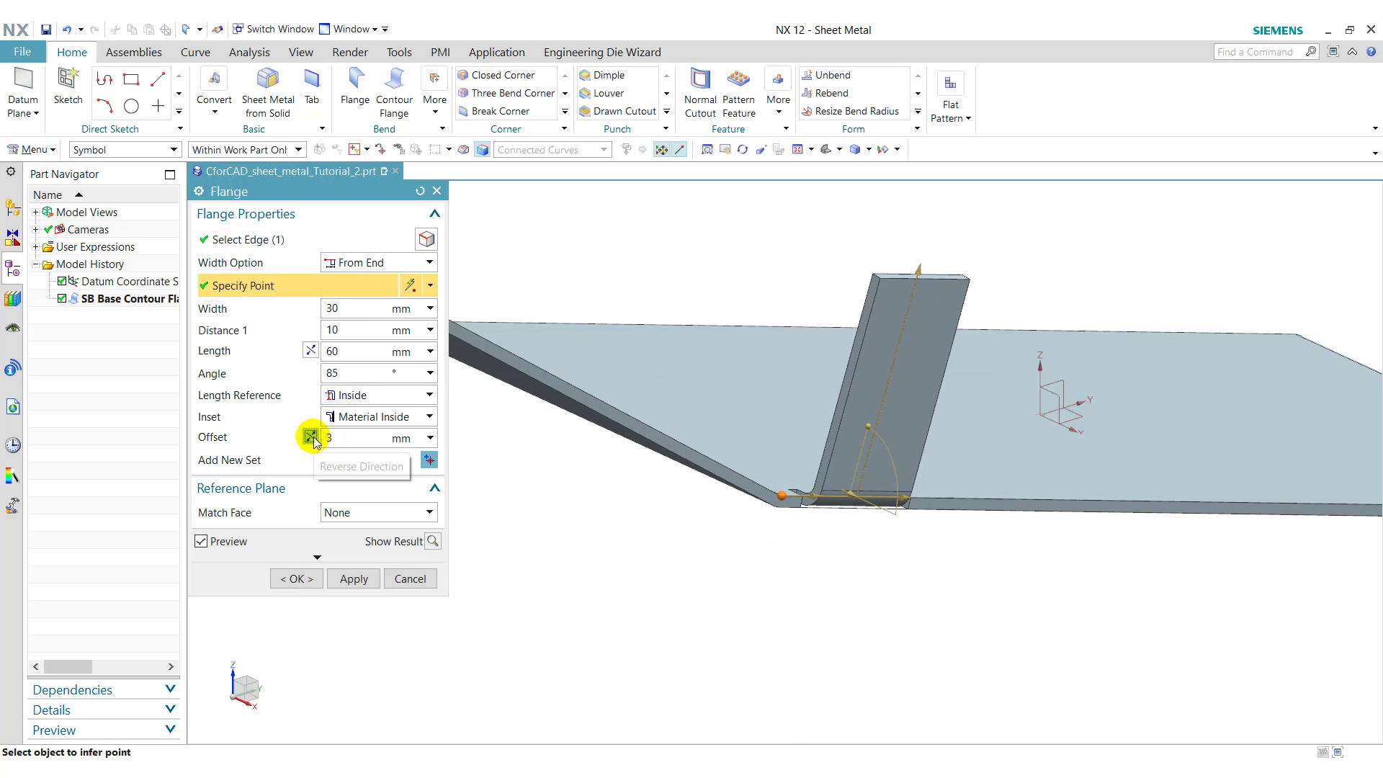
{"action": "left_click", "coordinate": [378, 419]}
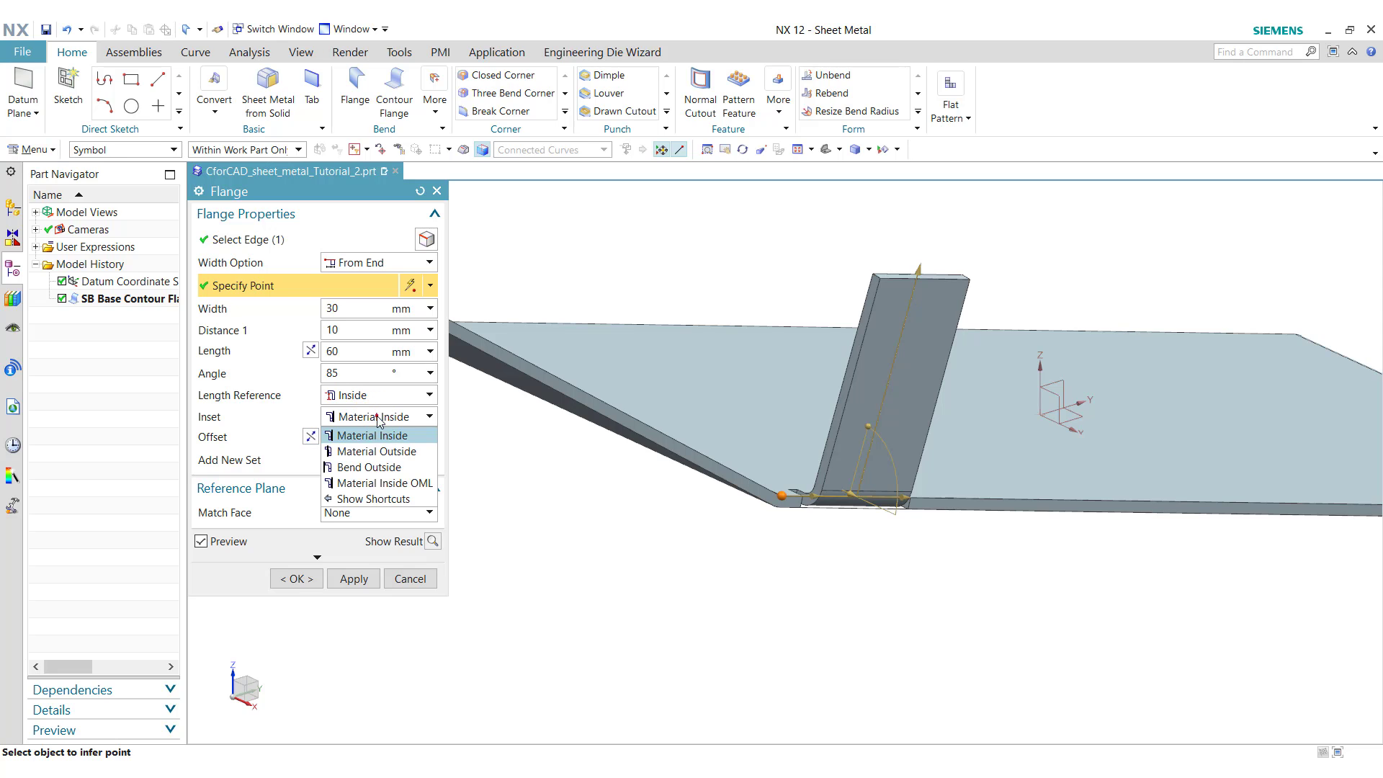
{"action": "left_click", "coordinate": [386, 469]}
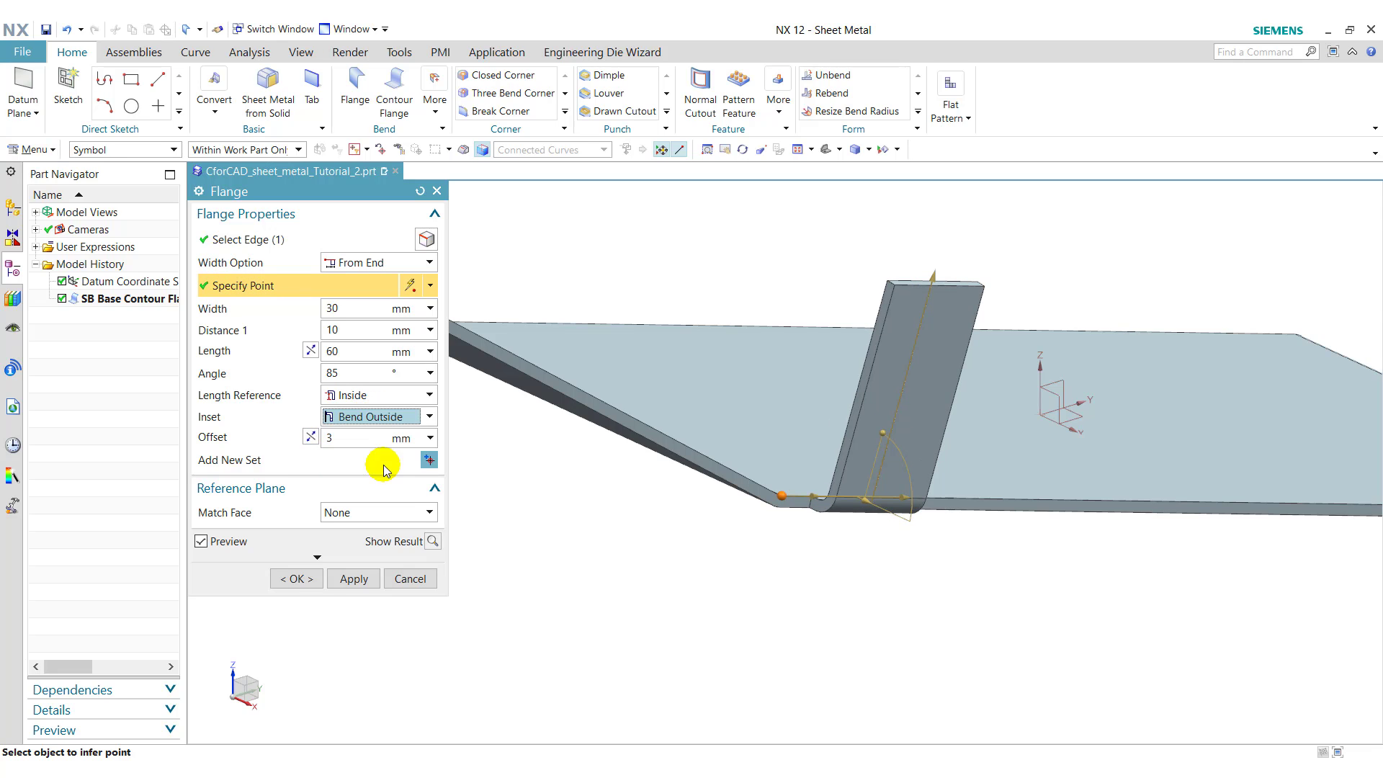
{"action": "left_click", "coordinate": [316, 585]}
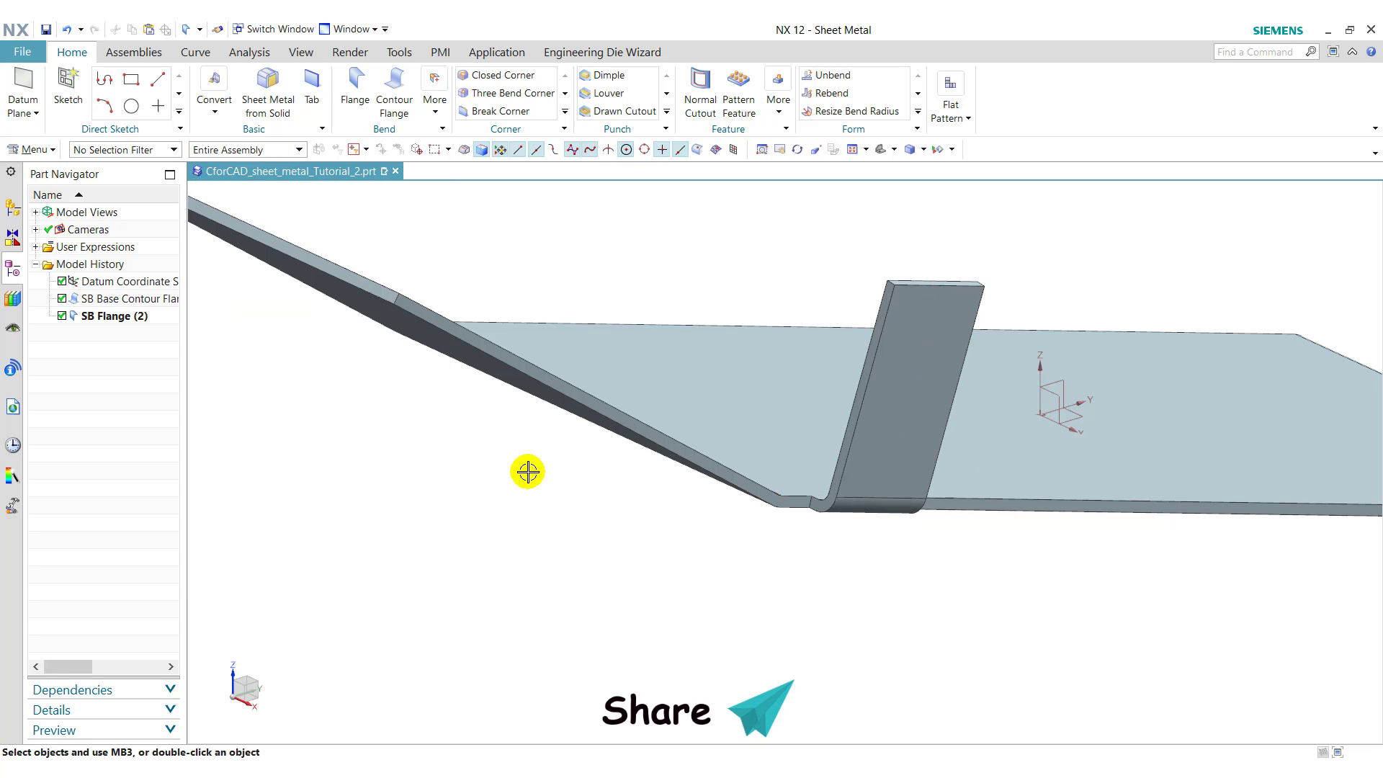
Step: Round the free-end corners of the new flange with a Break Corner using the Blend method on its face
{"action": "left_click", "coordinate": [880, 149]}
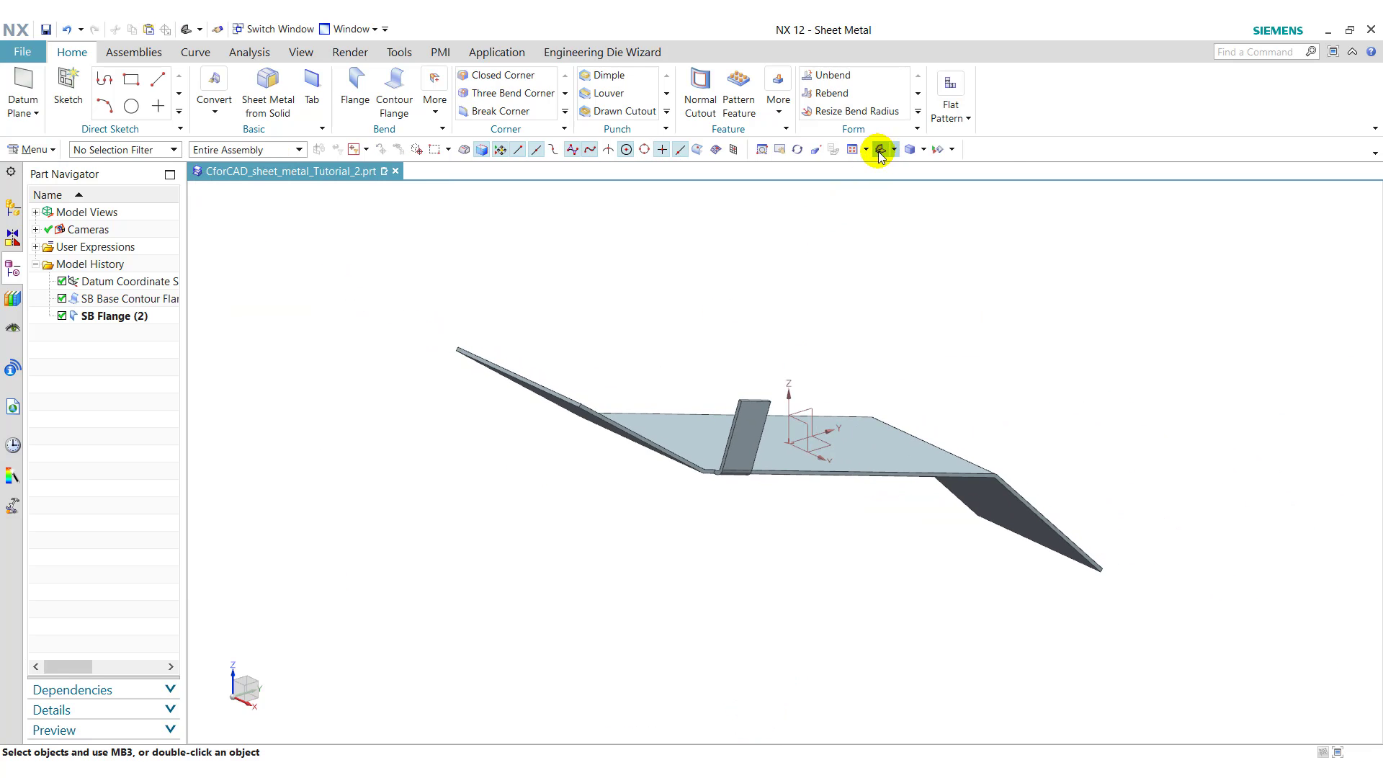
{"action": "left_click", "coordinate": [499, 111]}
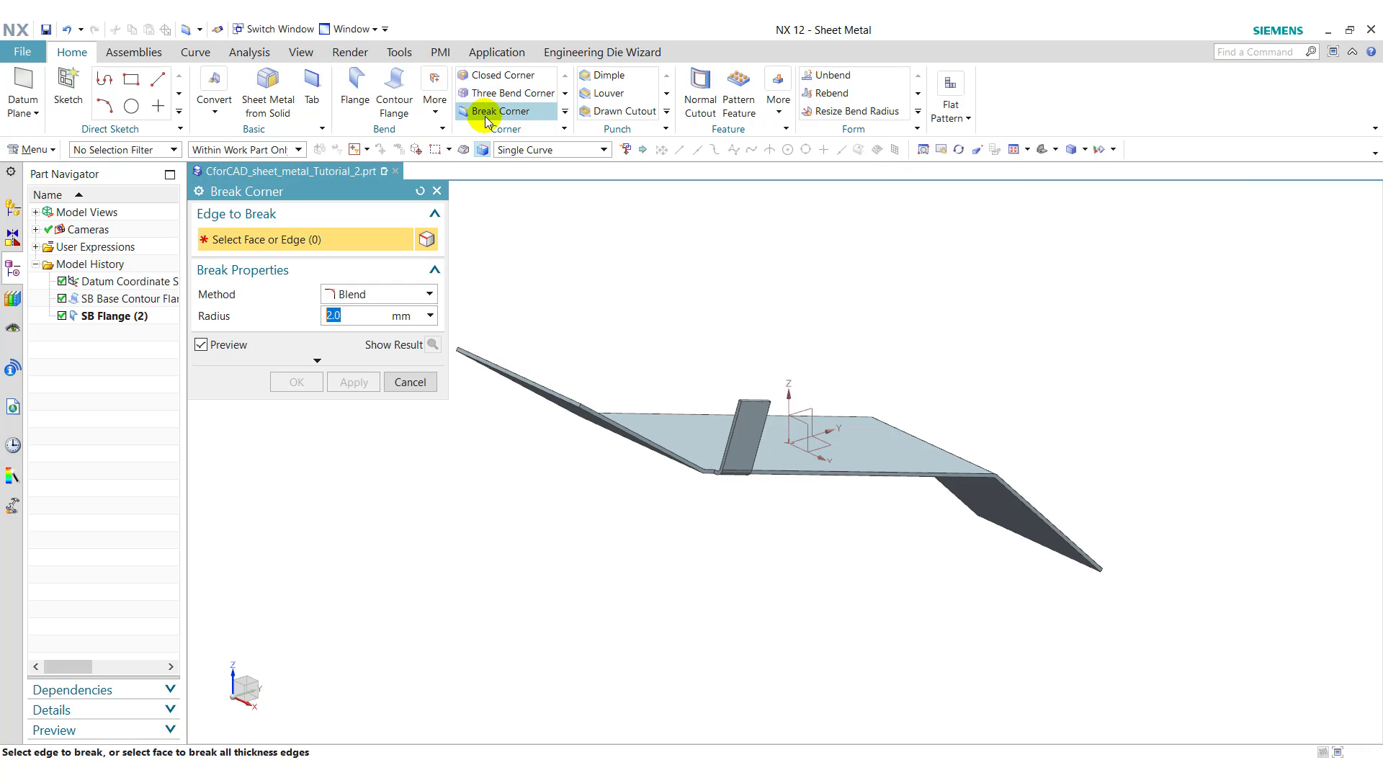
{"action": "left_click", "coordinate": [759, 426]}
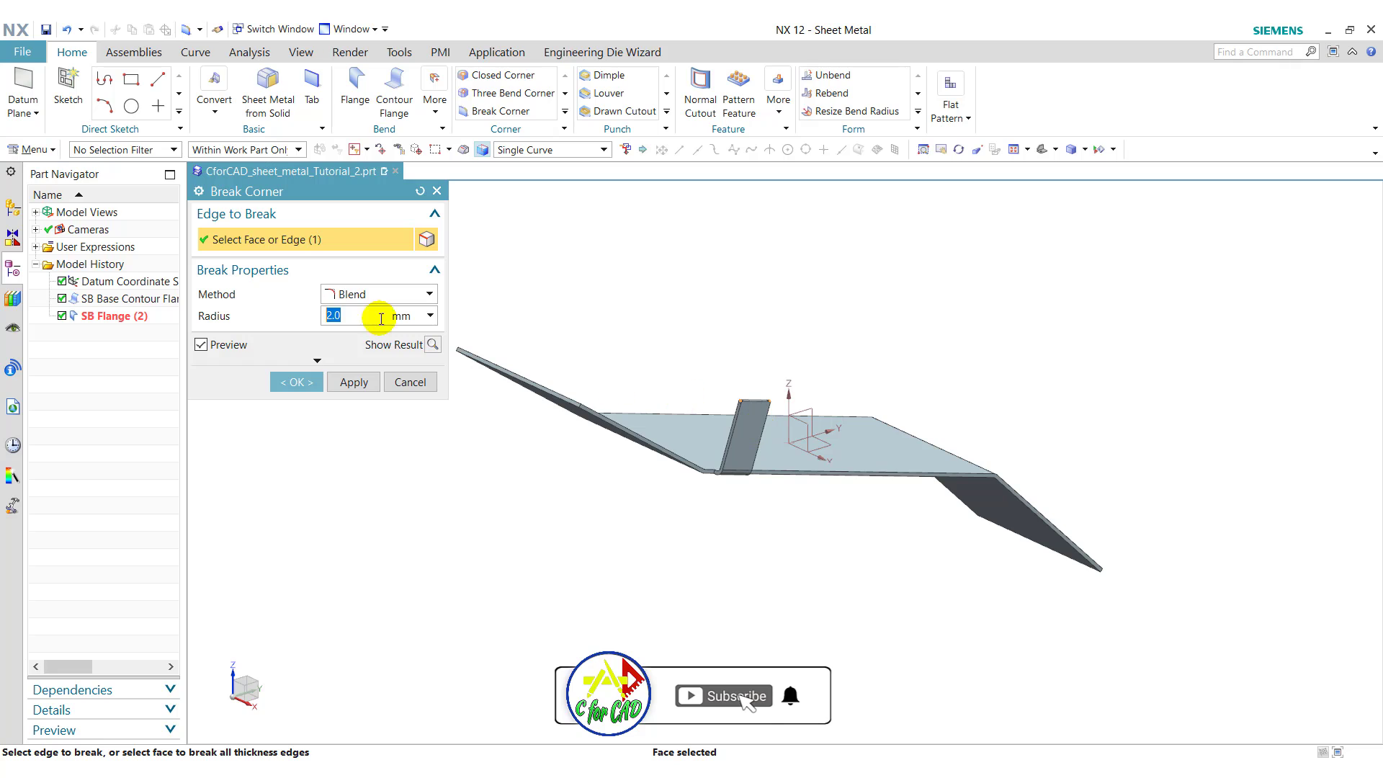
{"action": "left_click", "coordinate": [330, 297]}
{"action": "left_click", "coordinate": [393, 295]}
{"action": "double_click", "coordinate": [350, 316]}
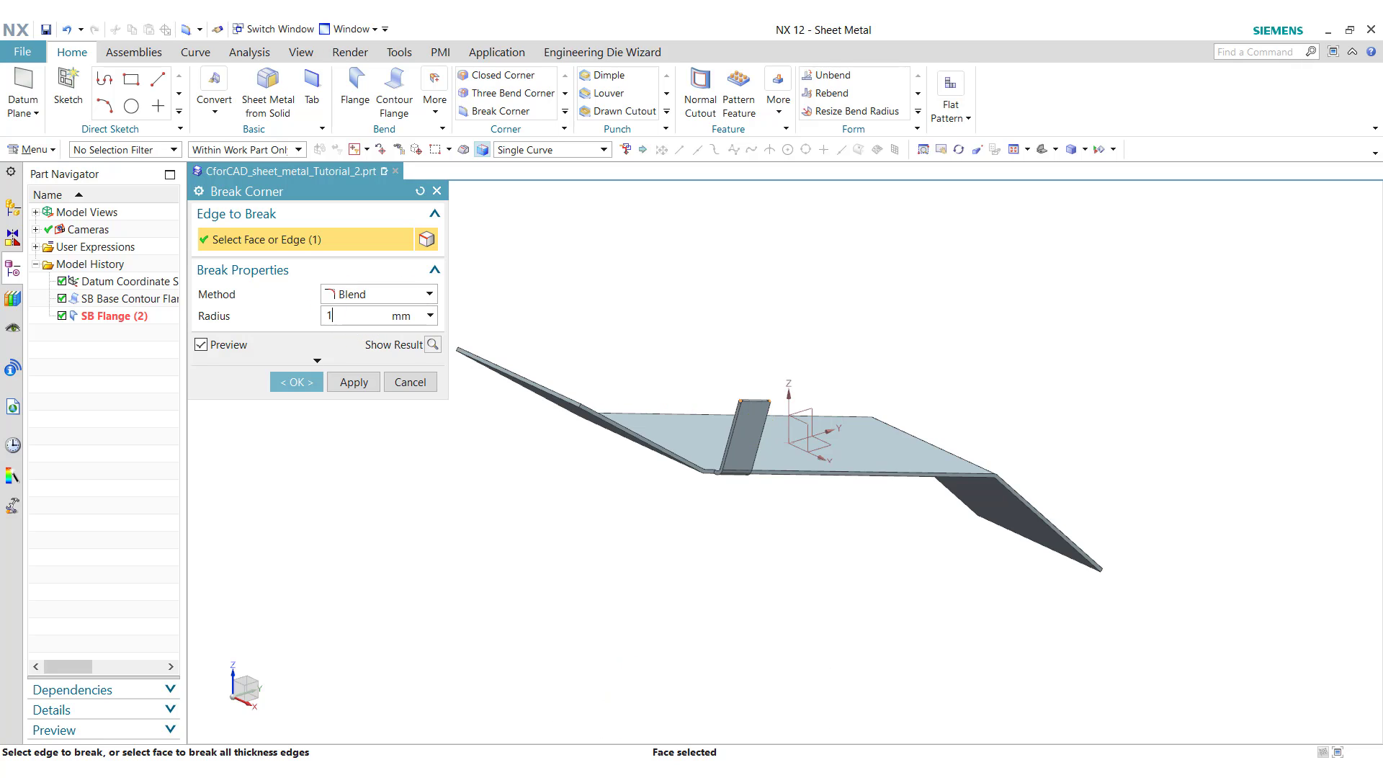
{"action": "left_click", "coordinate": [320, 388]}
Step: Sketch a 10 mm diameter circle at the sketch origin on the flange's face as the Normal Cutout section, and finish the sketch
{"action": "left_click", "coordinate": [697, 101]}
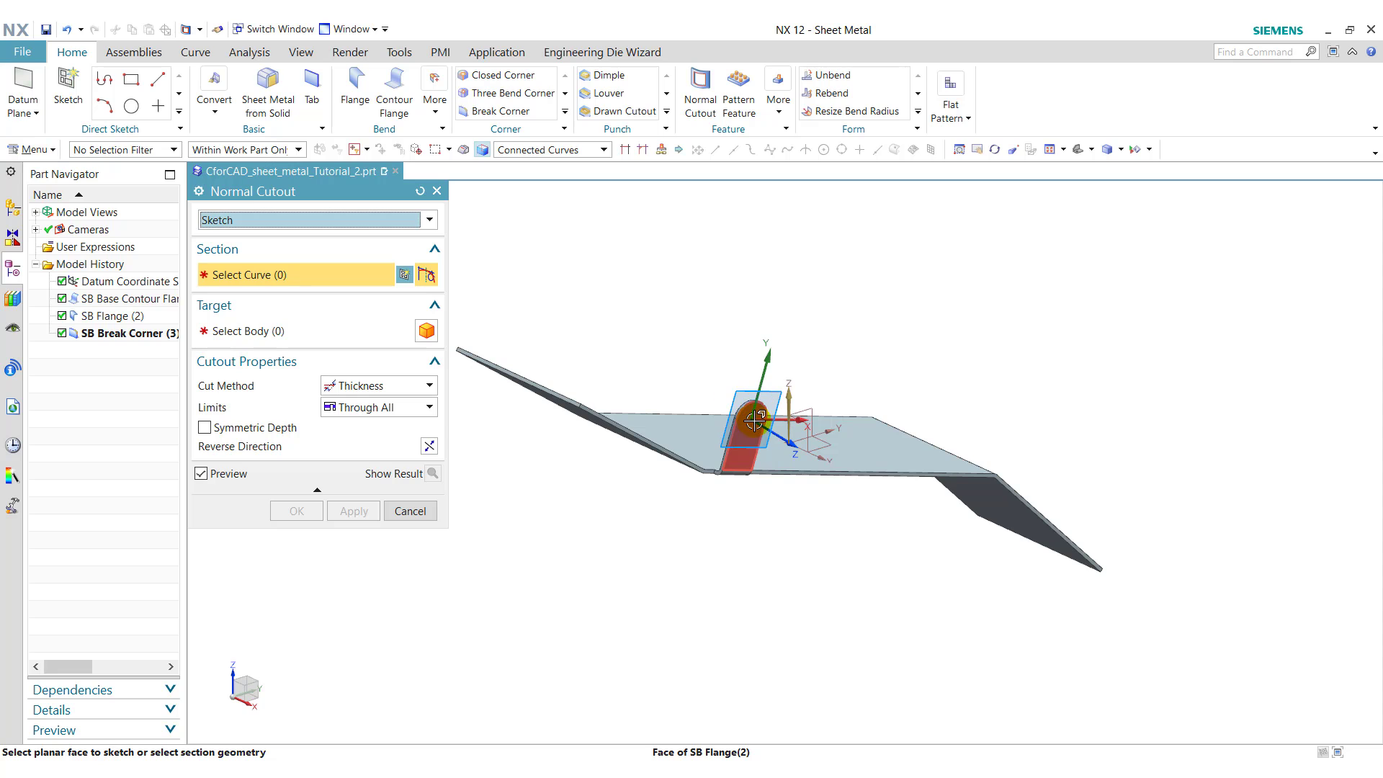
{"action": "left_click", "coordinate": [755, 420]}
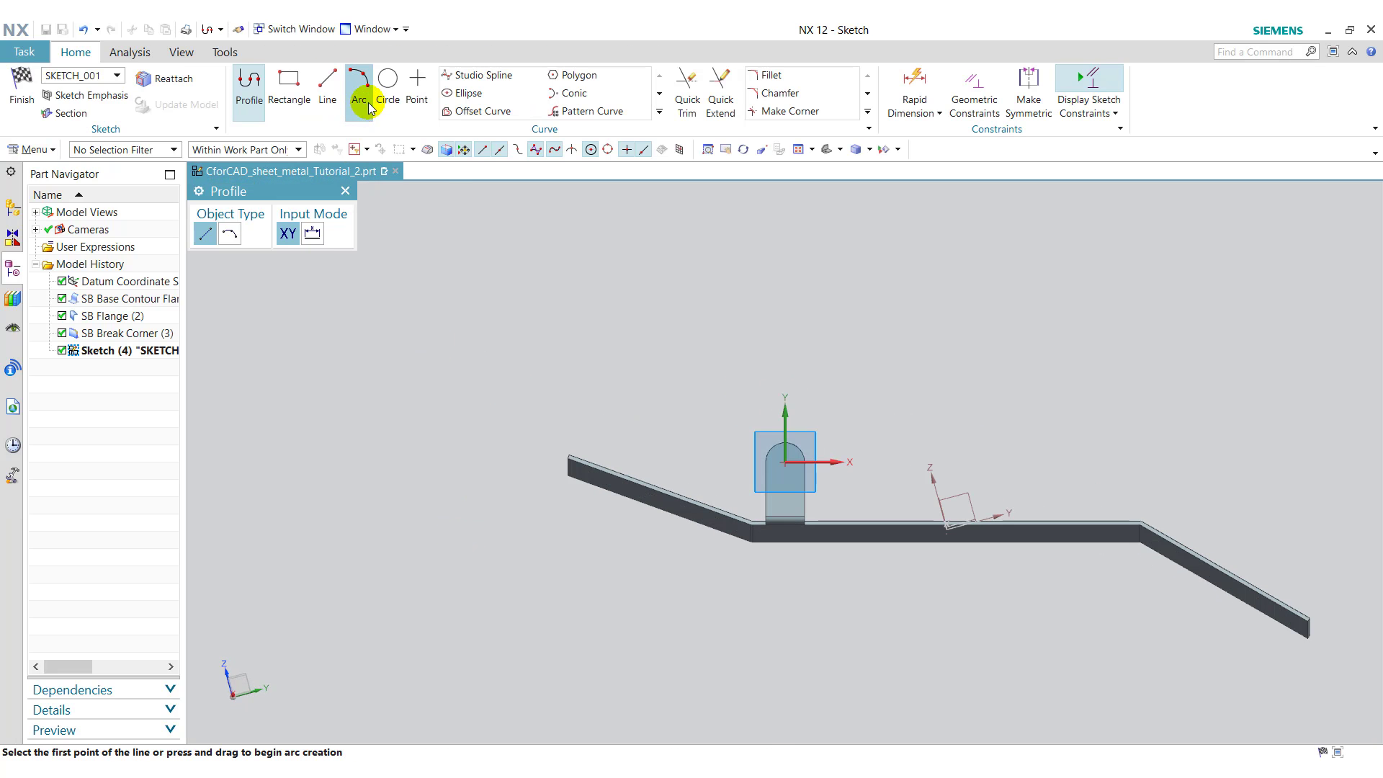
{"action": "left_click", "coordinate": [387, 85]}
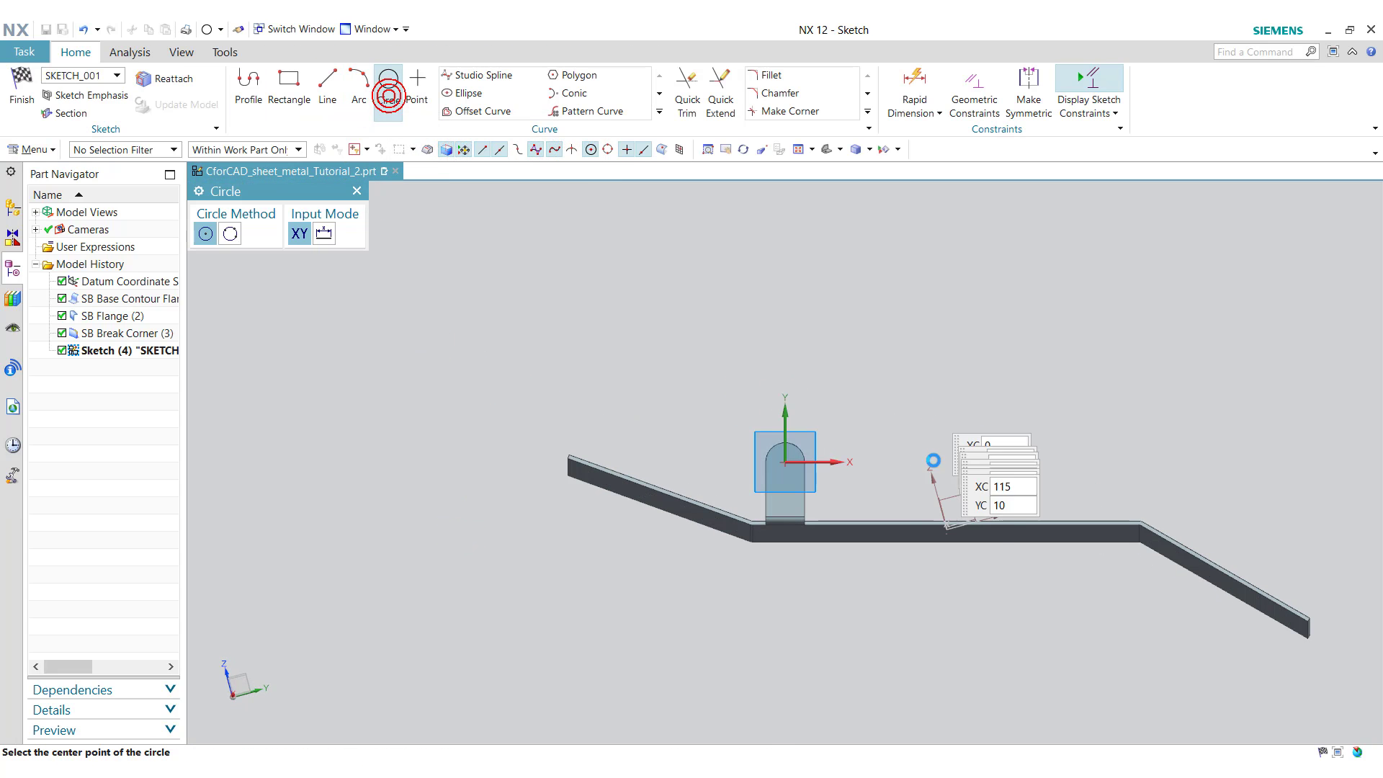
{"action": "left_click", "coordinate": [786, 462]}
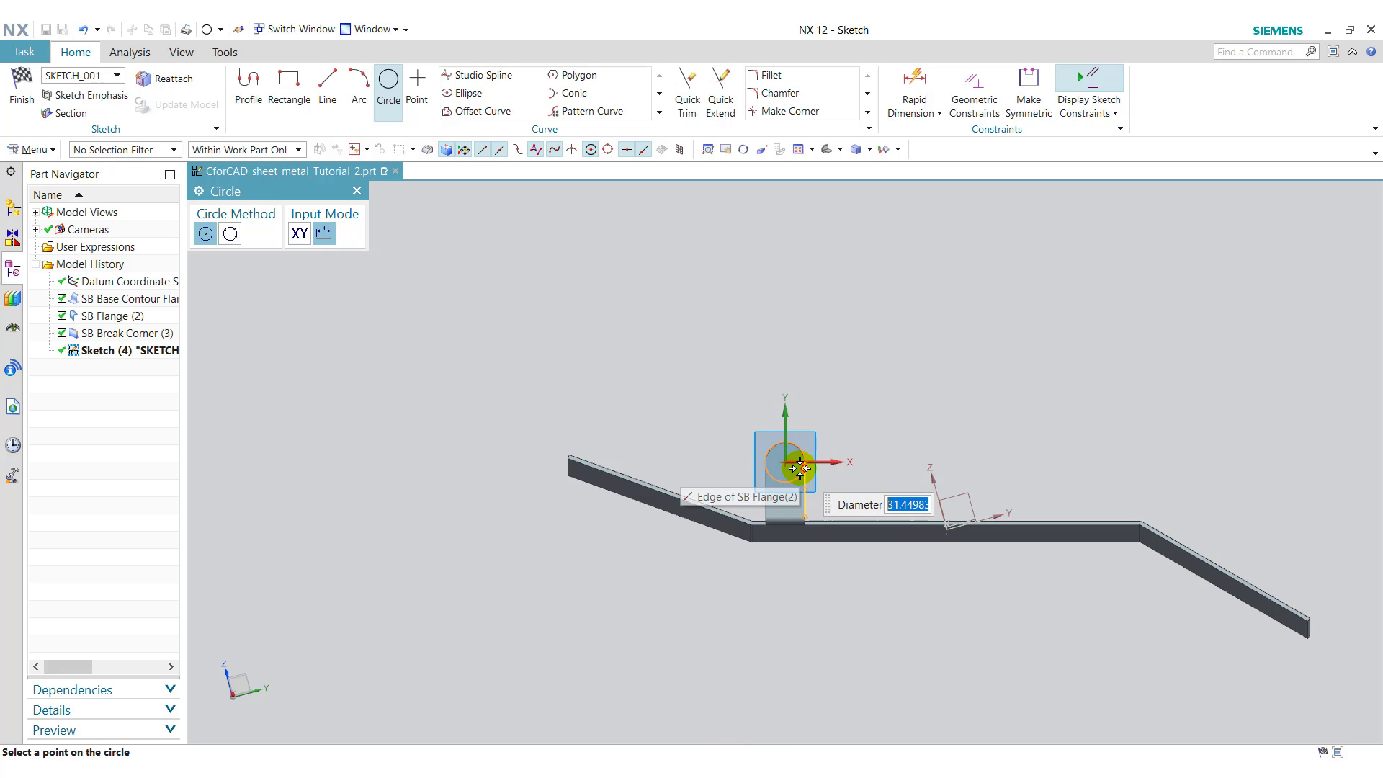
{"action": "type", "text": "10"}
{"action": "key", "text": "Return"}
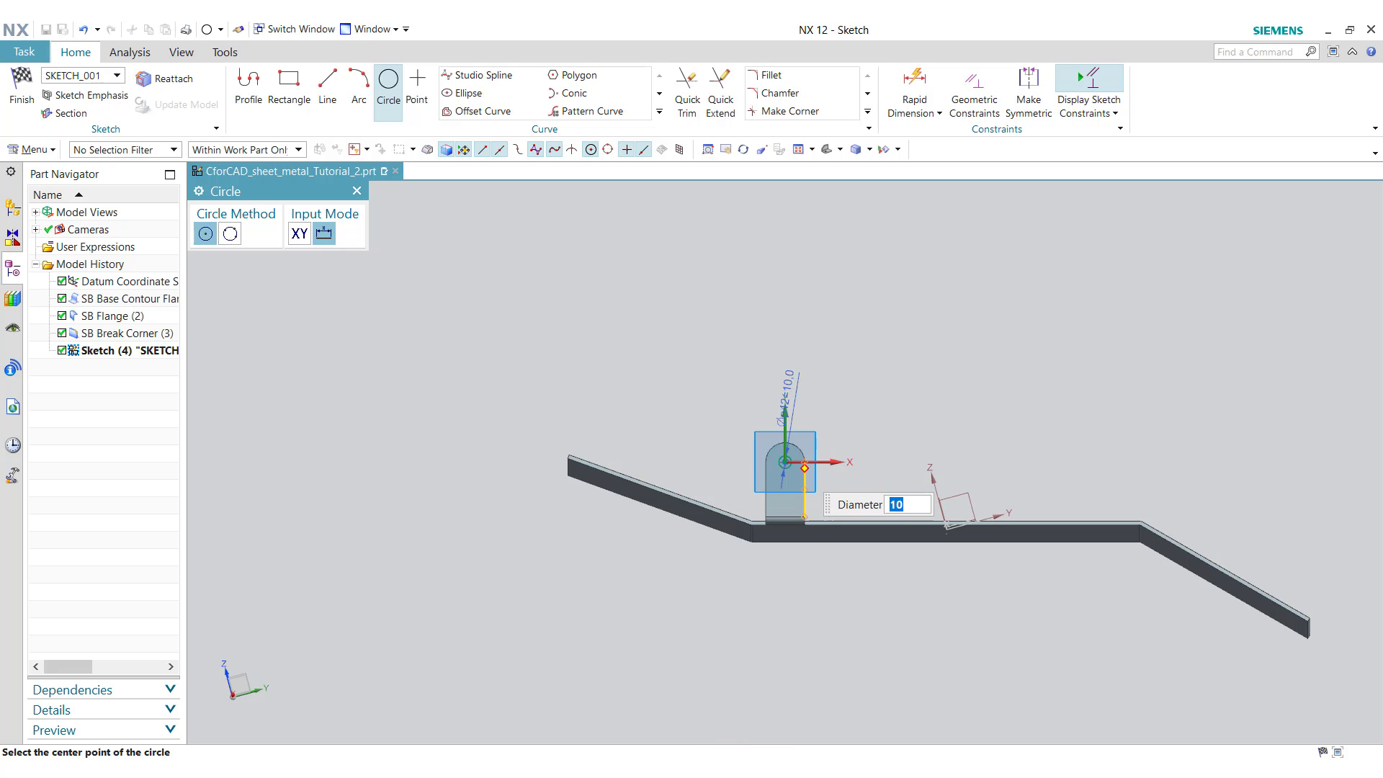
{"action": "left_click", "coordinate": [357, 190]}
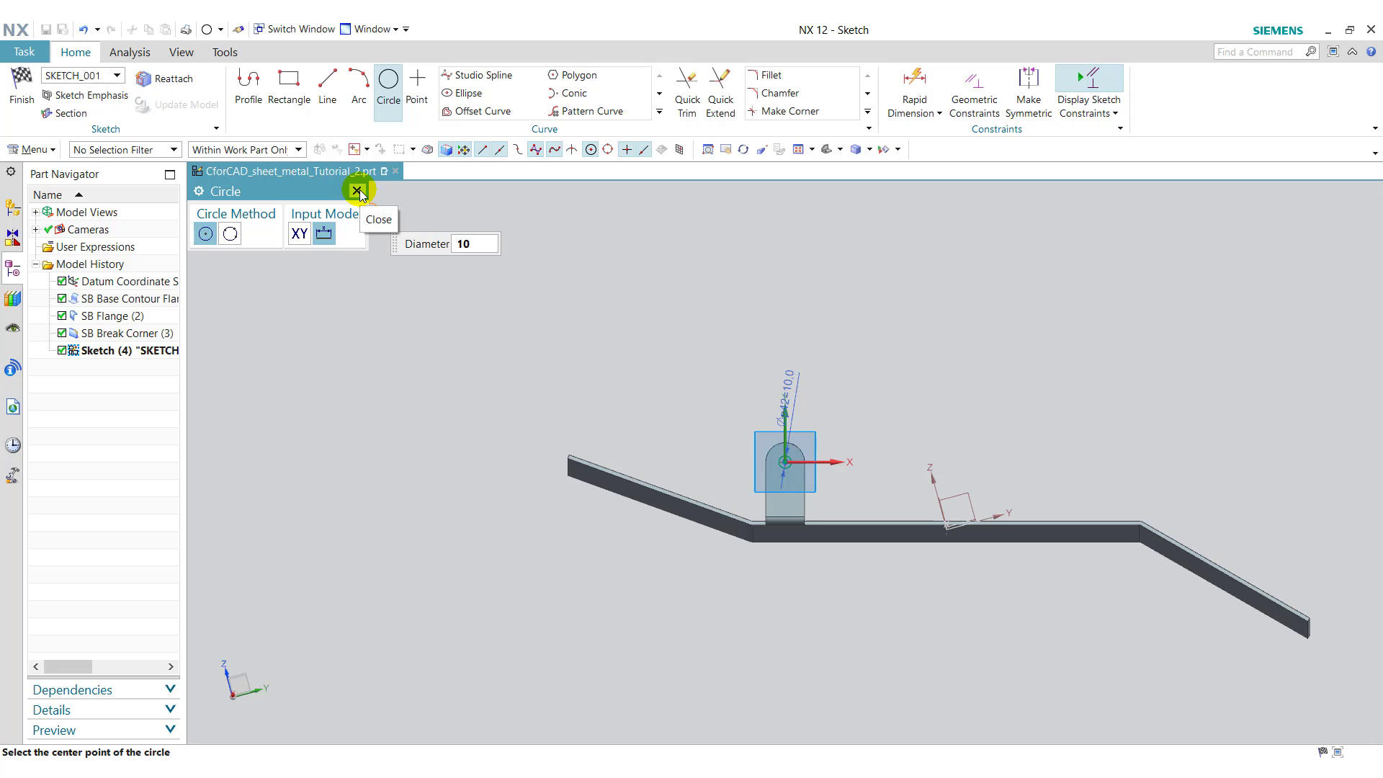
{"action": "left_click", "coordinate": [20, 117]}
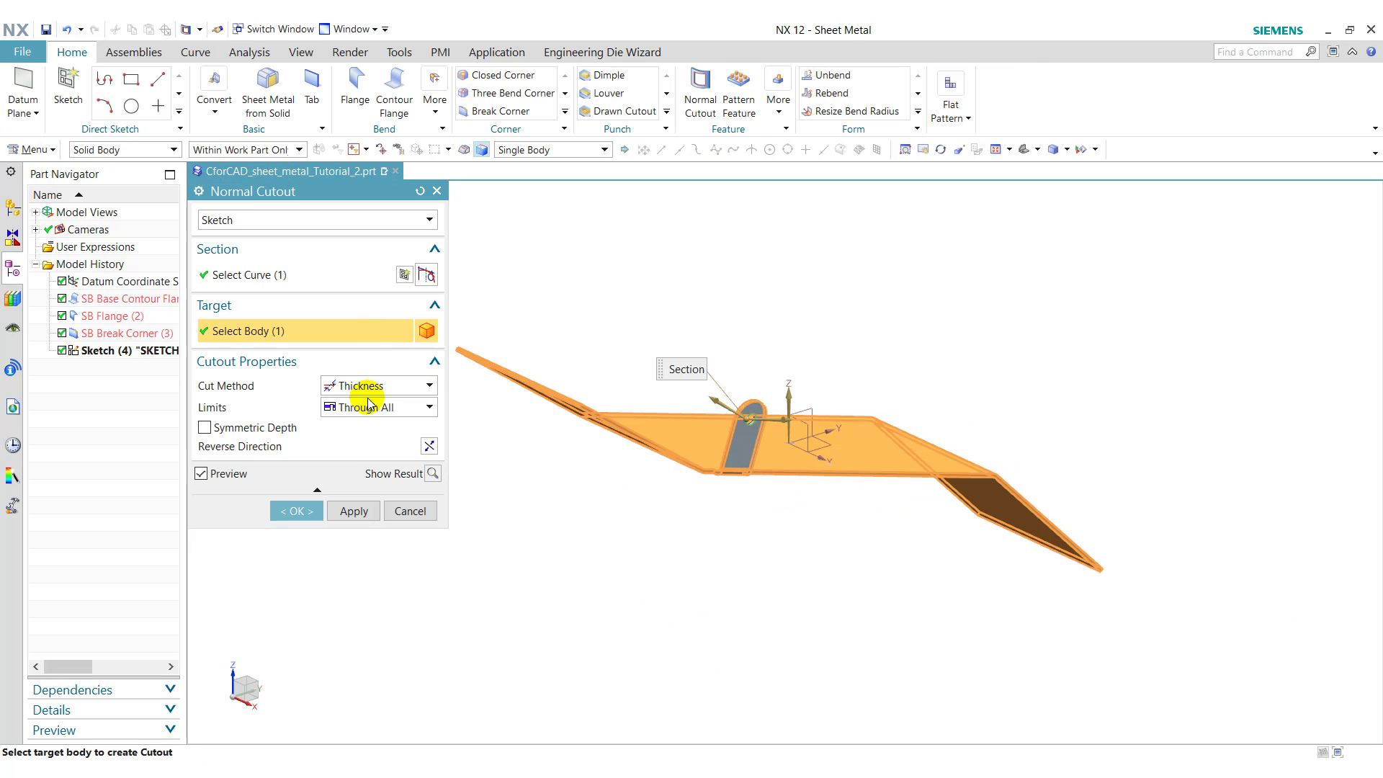
Step: Cut the circular hole through the flange as a Normal Cutout with the Thickness method and Until Next limit
{"action": "left_click", "coordinate": [395, 385]}
{"action": "left_click", "coordinate": [394, 384]}
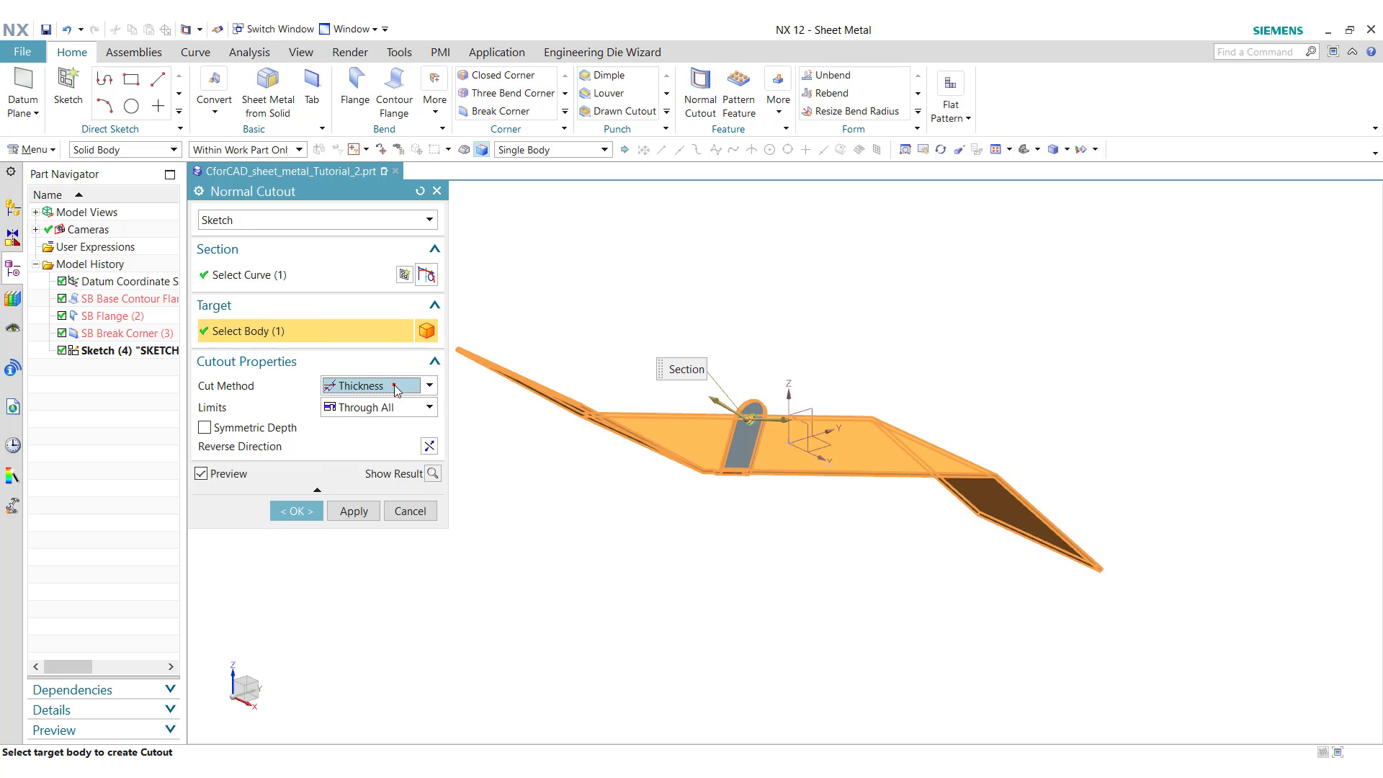
{"action": "left_click", "coordinate": [389, 409]}
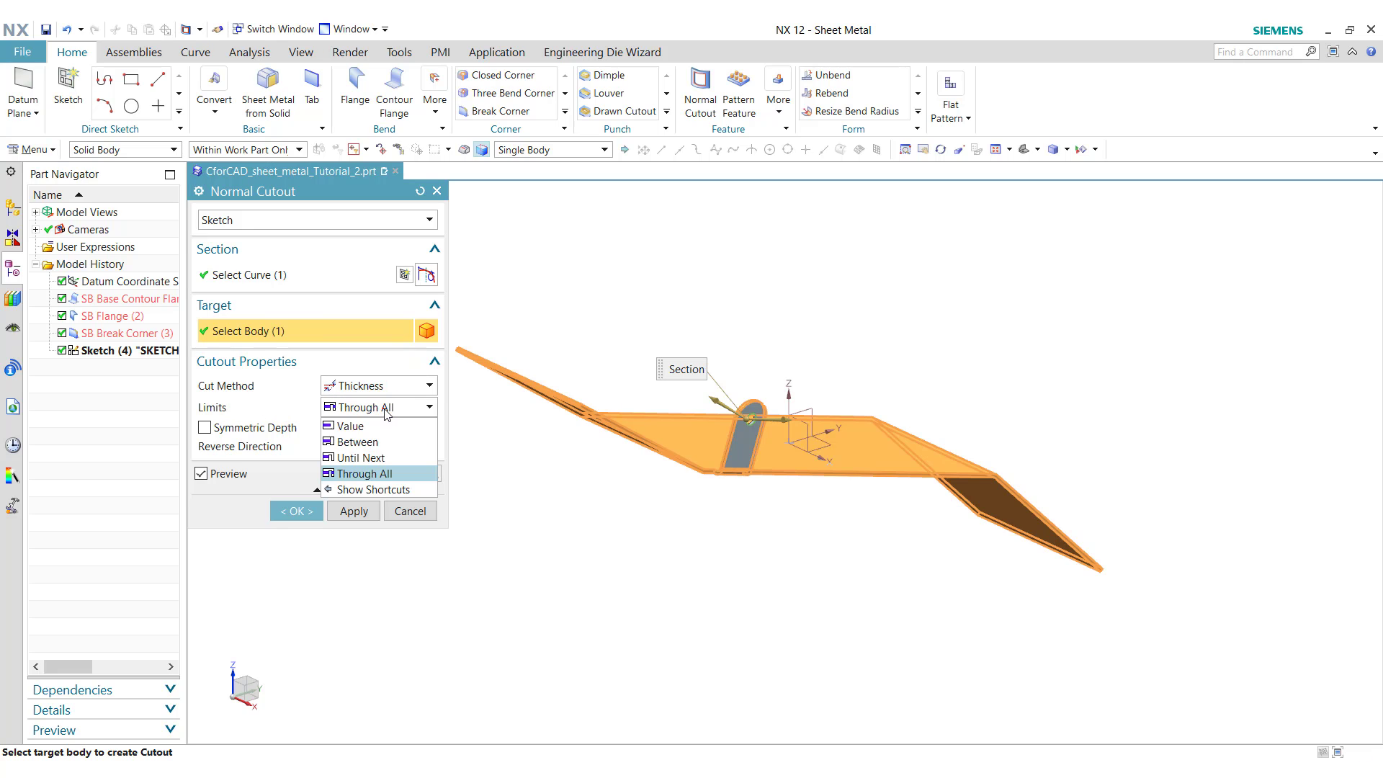
{"action": "left_click", "coordinate": [369, 461]}
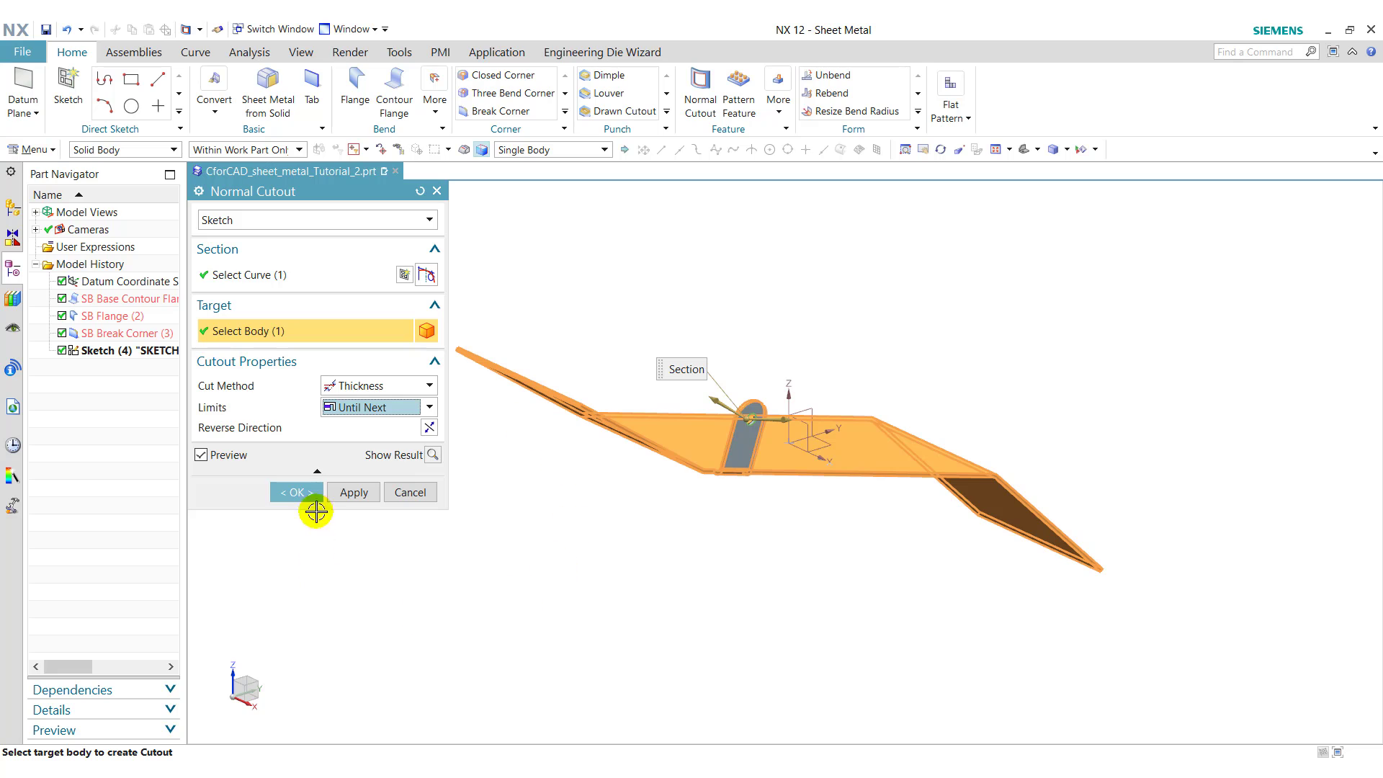
{"action": "left_click", "coordinate": [312, 495]}
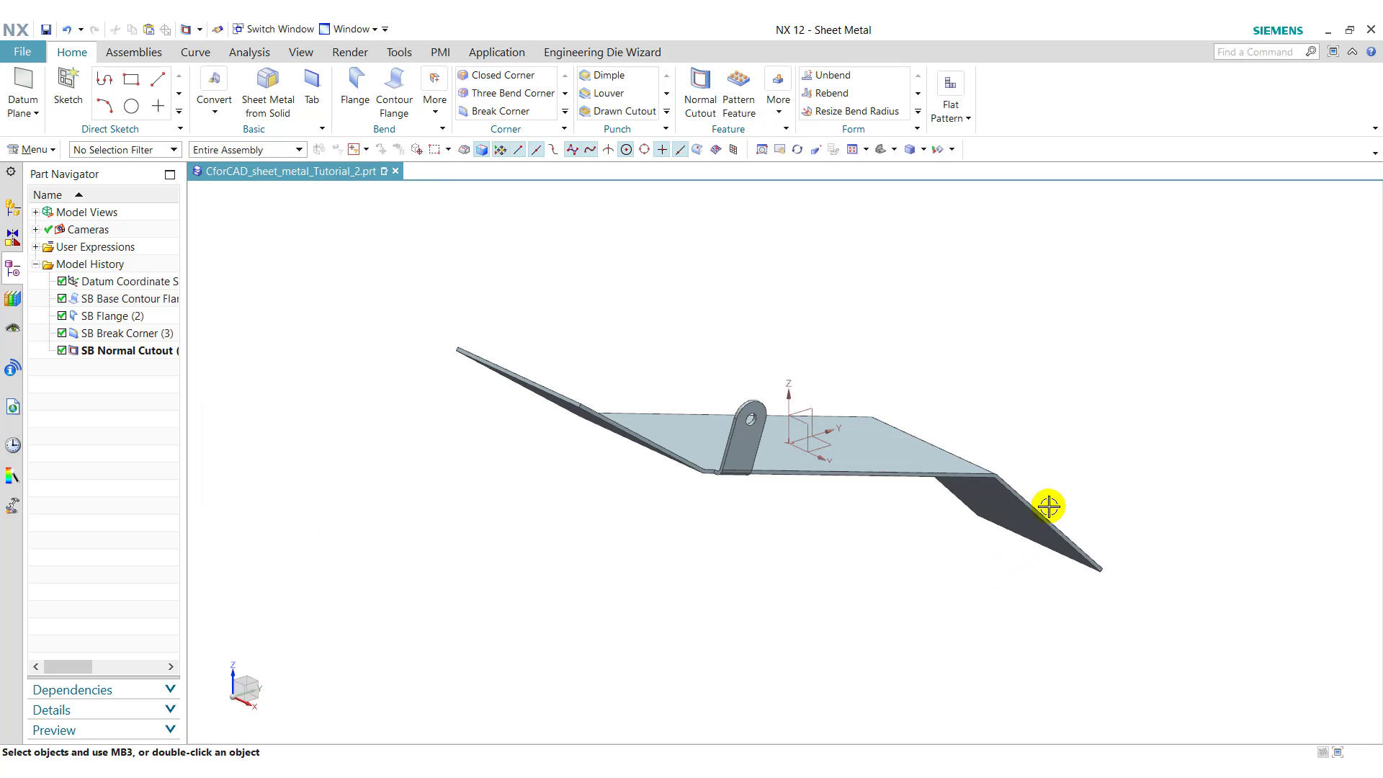
Step: Mirror the edge flange, its Break Corner and the Normal Cutout about the YZ plane of the datum coordinate system with Mirror Feature
{"action": "left_click", "coordinate": [778, 101]}
{"action": "left_click", "coordinate": [886, 188]}
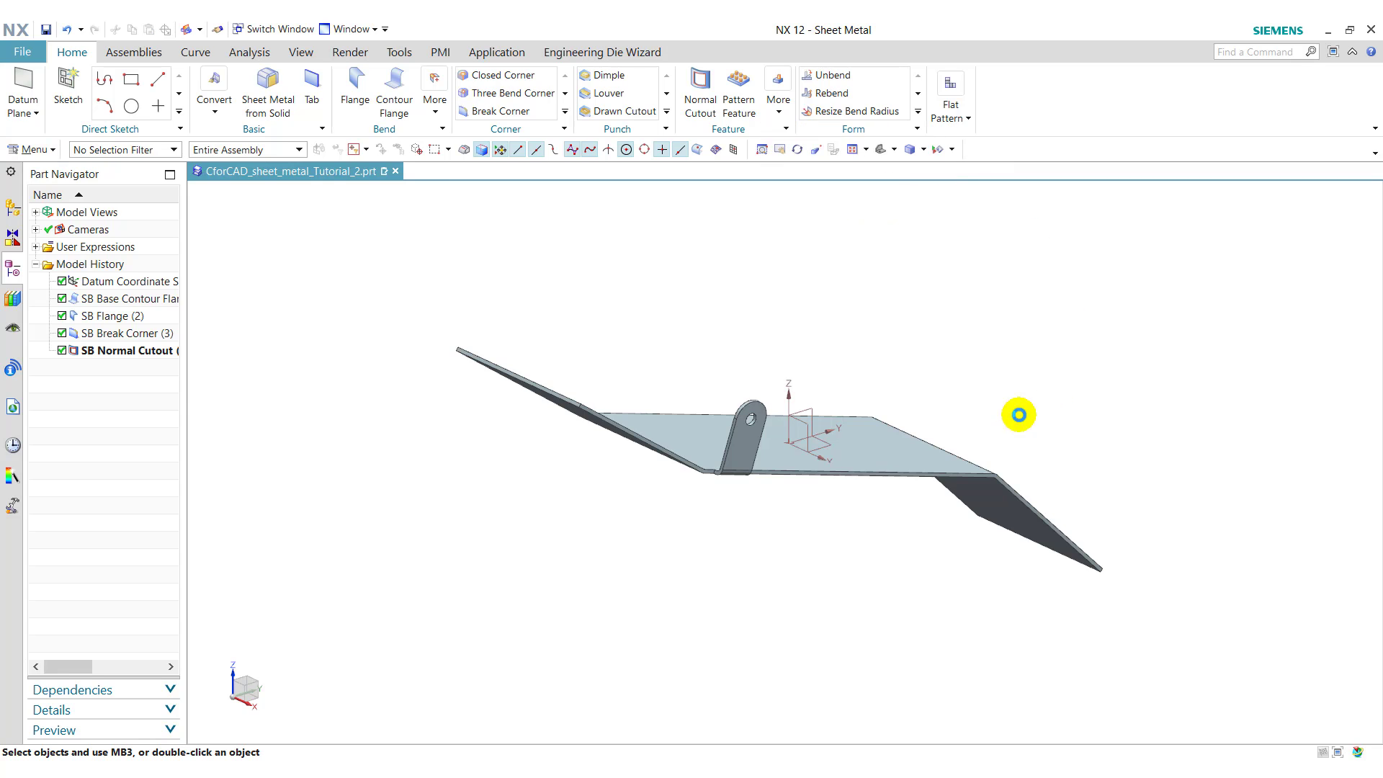
{"action": "left_click", "coordinate": [120, 350]}
{"action": "left_click", "coordinate": [120, 333], "text": "ctrl"}
{"action": "left_click", "coordinate": [119, 316], "text": "ctrl"}
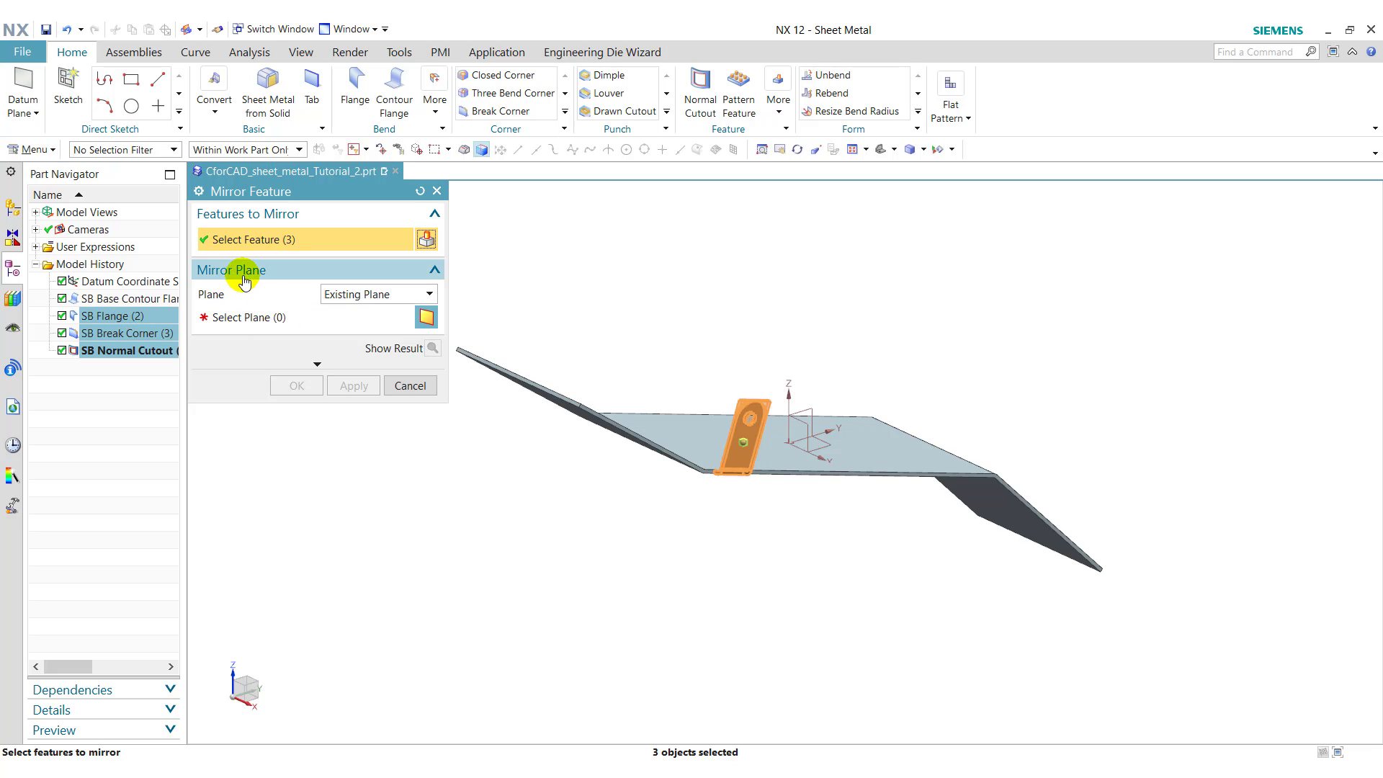
{"action": "left_click", "coordinate": [254, 314]}
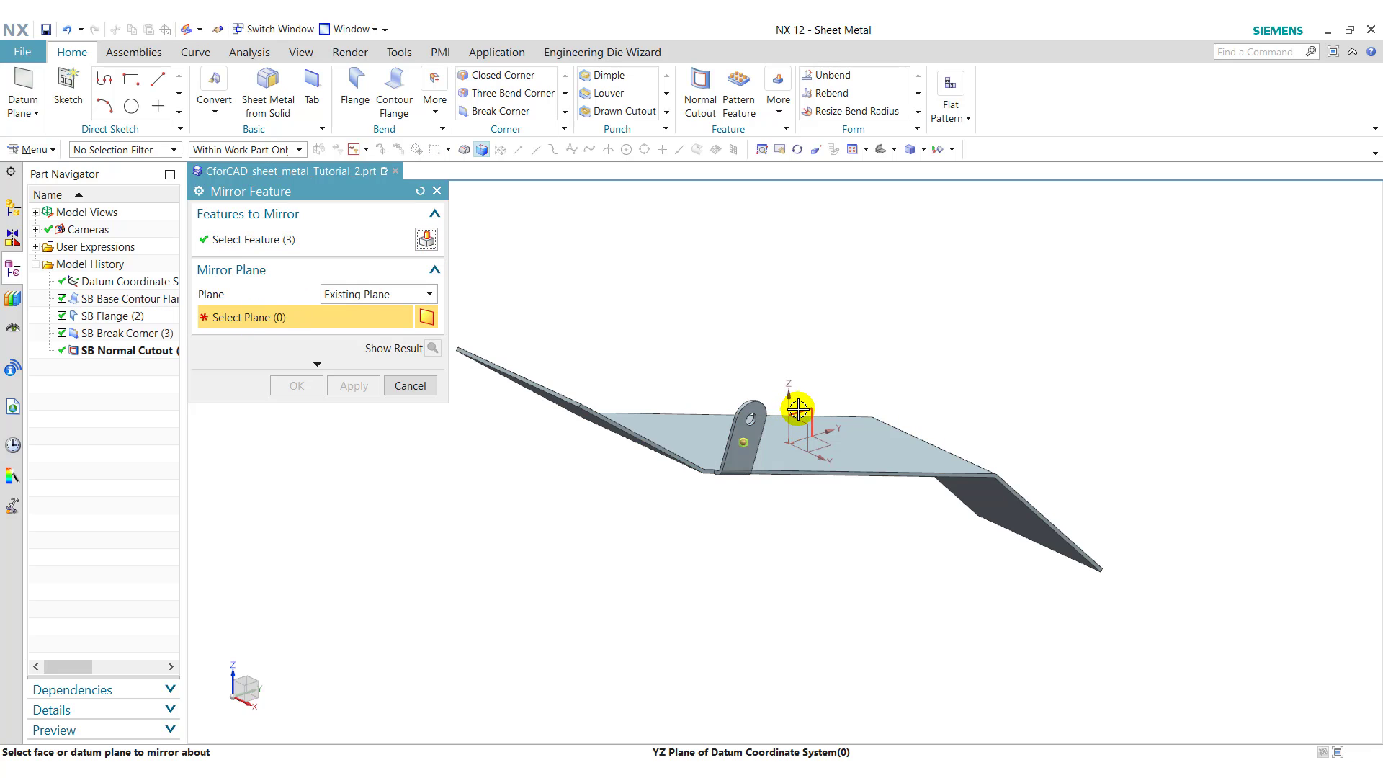
{"action": "left_click", "coordinate": [797, 409]}
{"action": "left_click", "coordinate": [308, 389]}
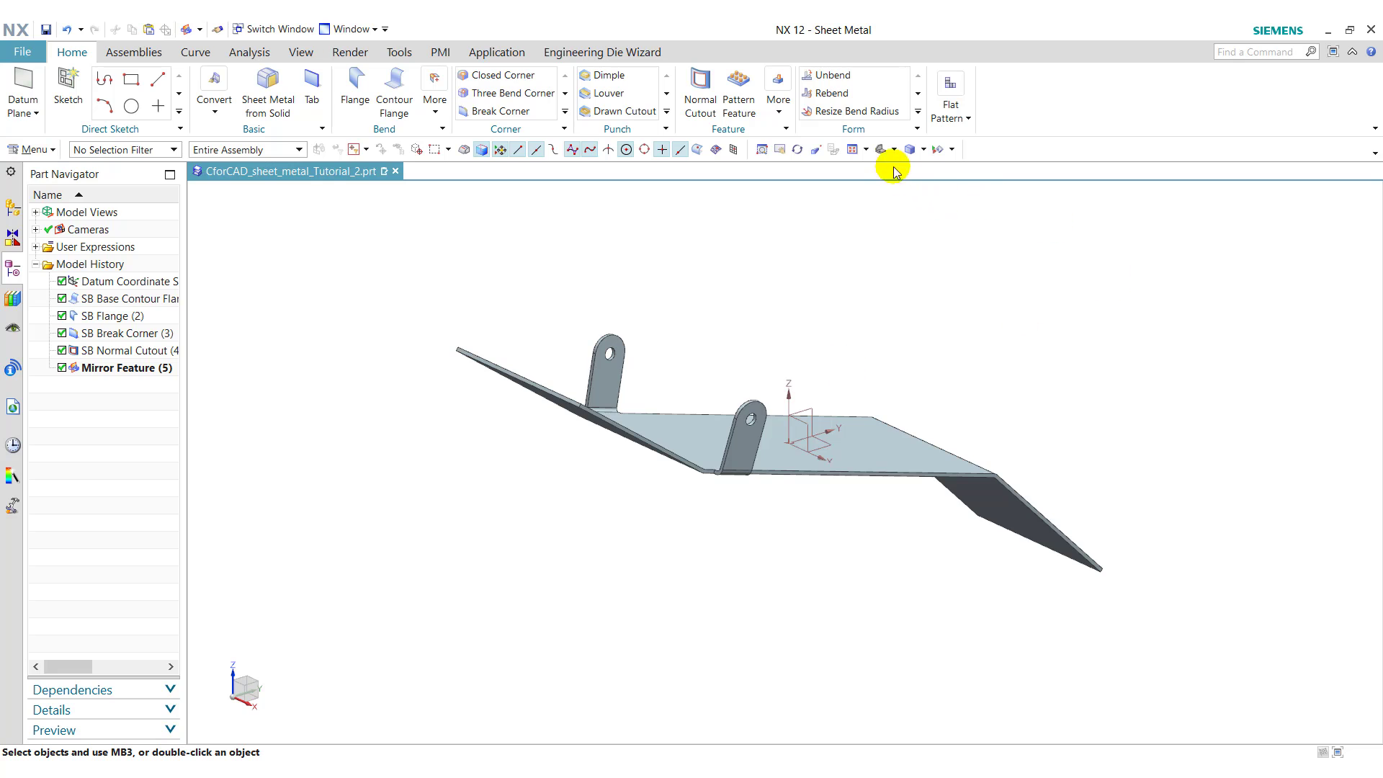
Step: Apply a symmetric Bend Taper to the bend beside the holed flanges, holding the middle face stationary, with bend and web angles of 5°
{"action": "left_click", "coordinate": [564, 111]}
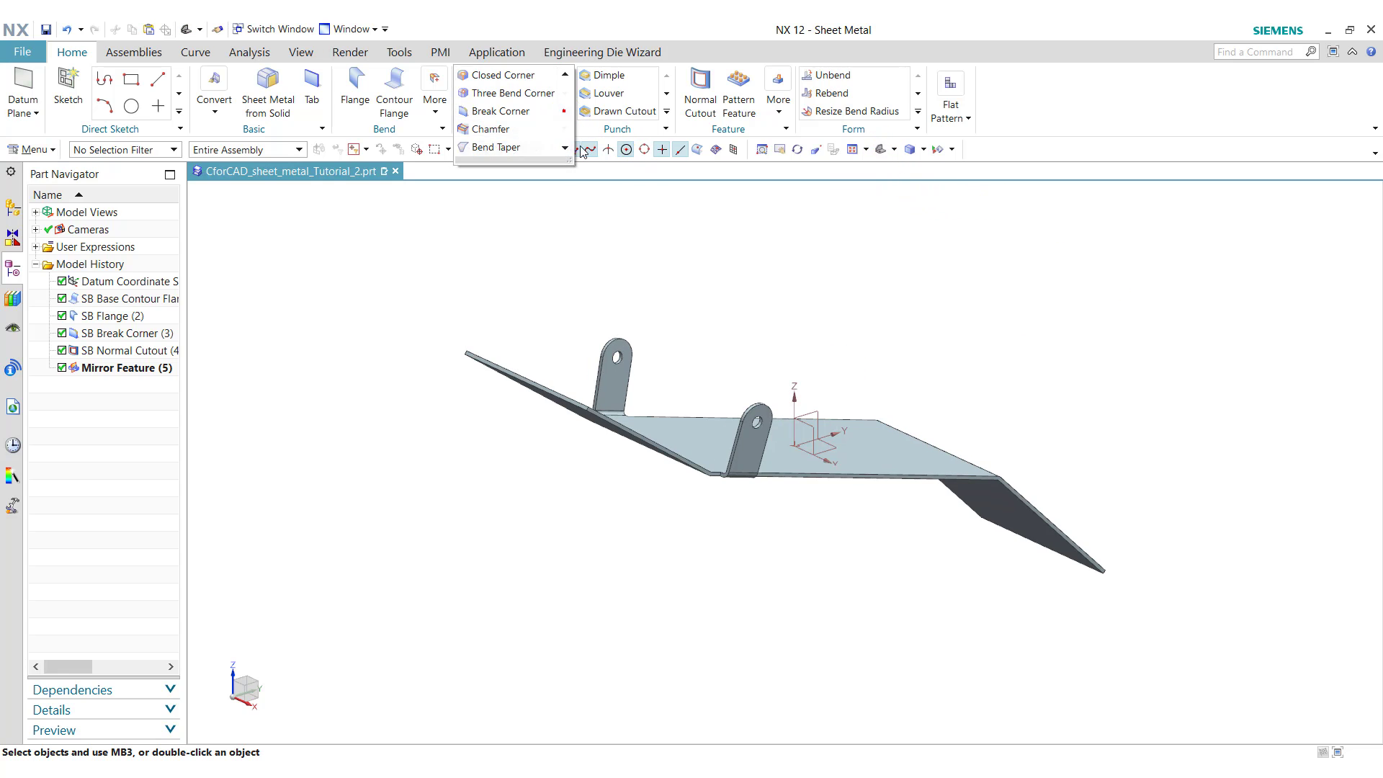
{"action": "left_click", "coordinate": [504, 152]}
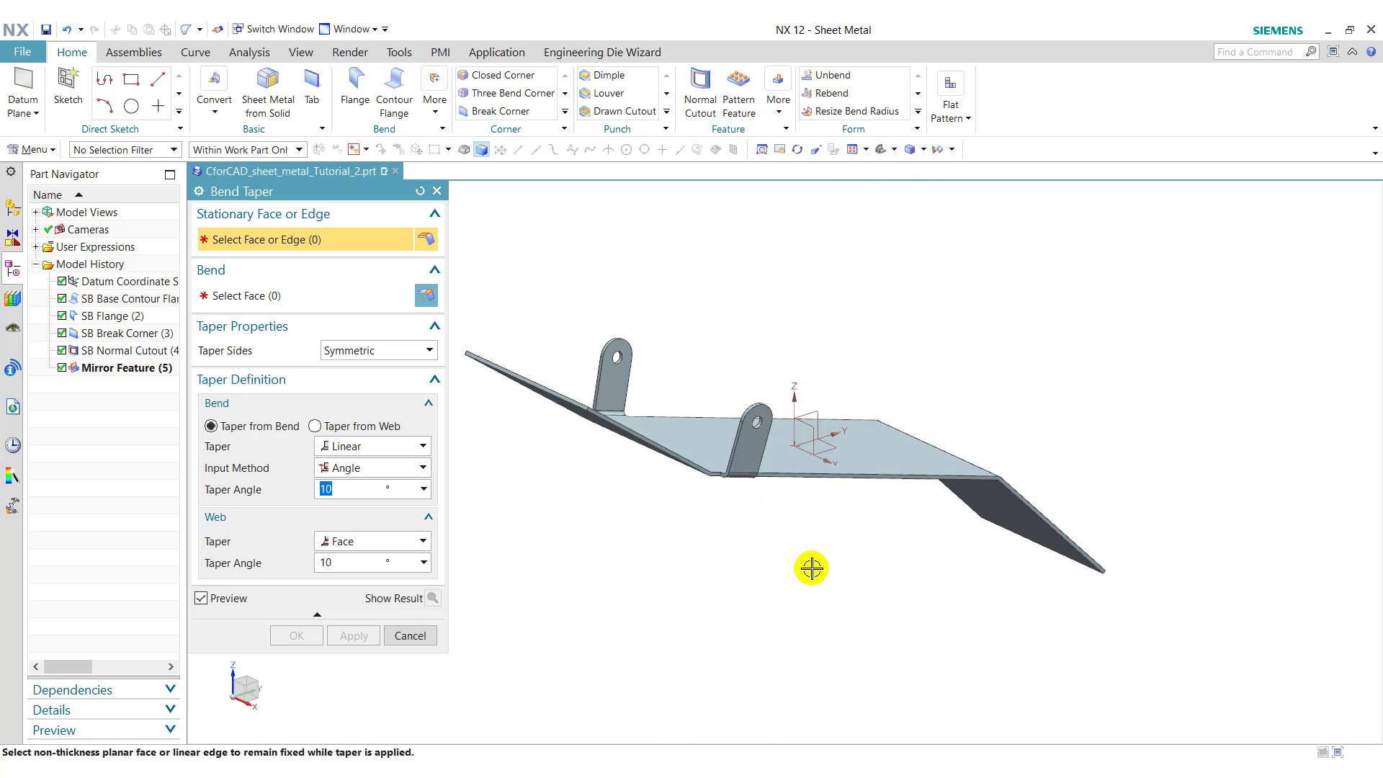
{"action": "middle_click_drag", "start_coordinate": [808, 568], "coordinate": [763, 614]}
{"action": "left_click", "coordinate": [663, 479]}
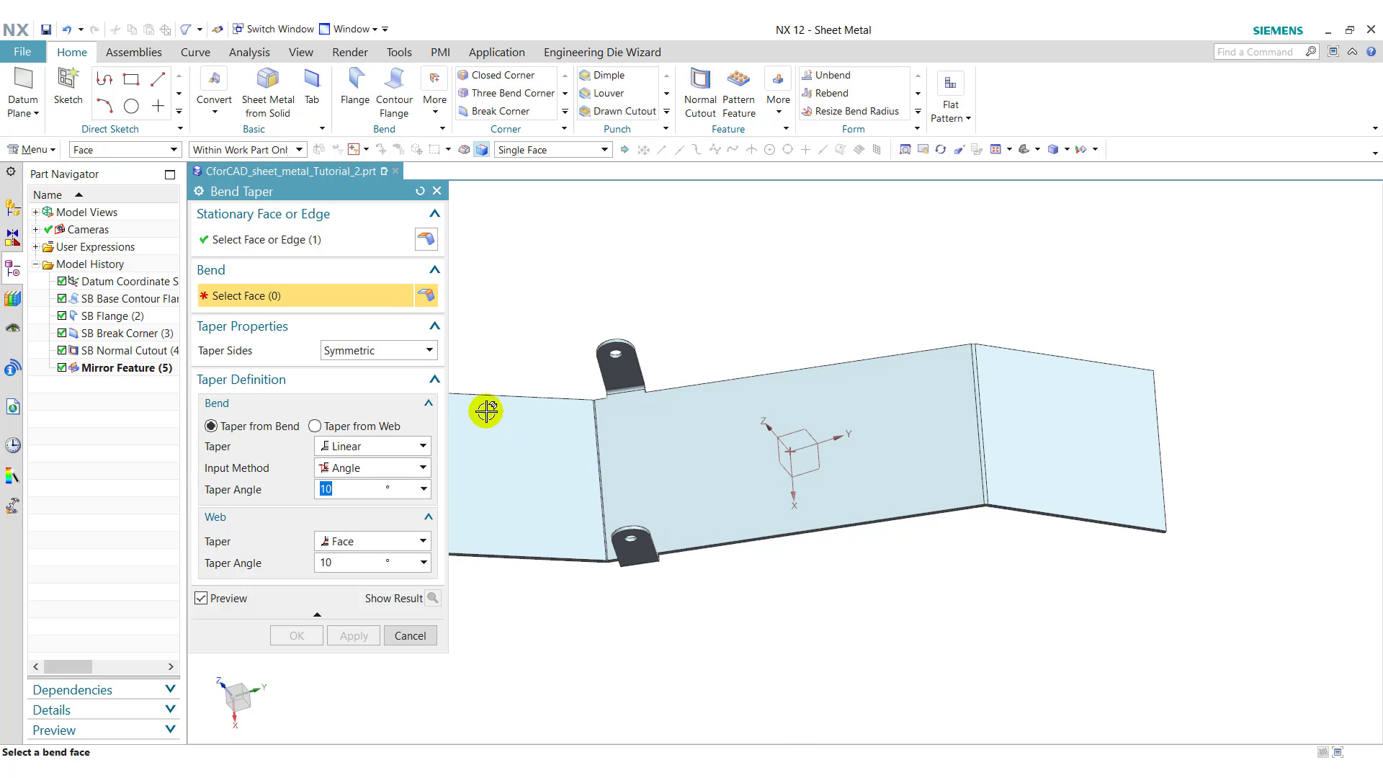
{"action": "scroll", "coordinate": [554, 491], "scroll_direction": "up", "scroll_amount": 3}
{"action": "scroll", "coordinate": [554, 491], "scroll_direction": "up", "scroll_amount": 2}
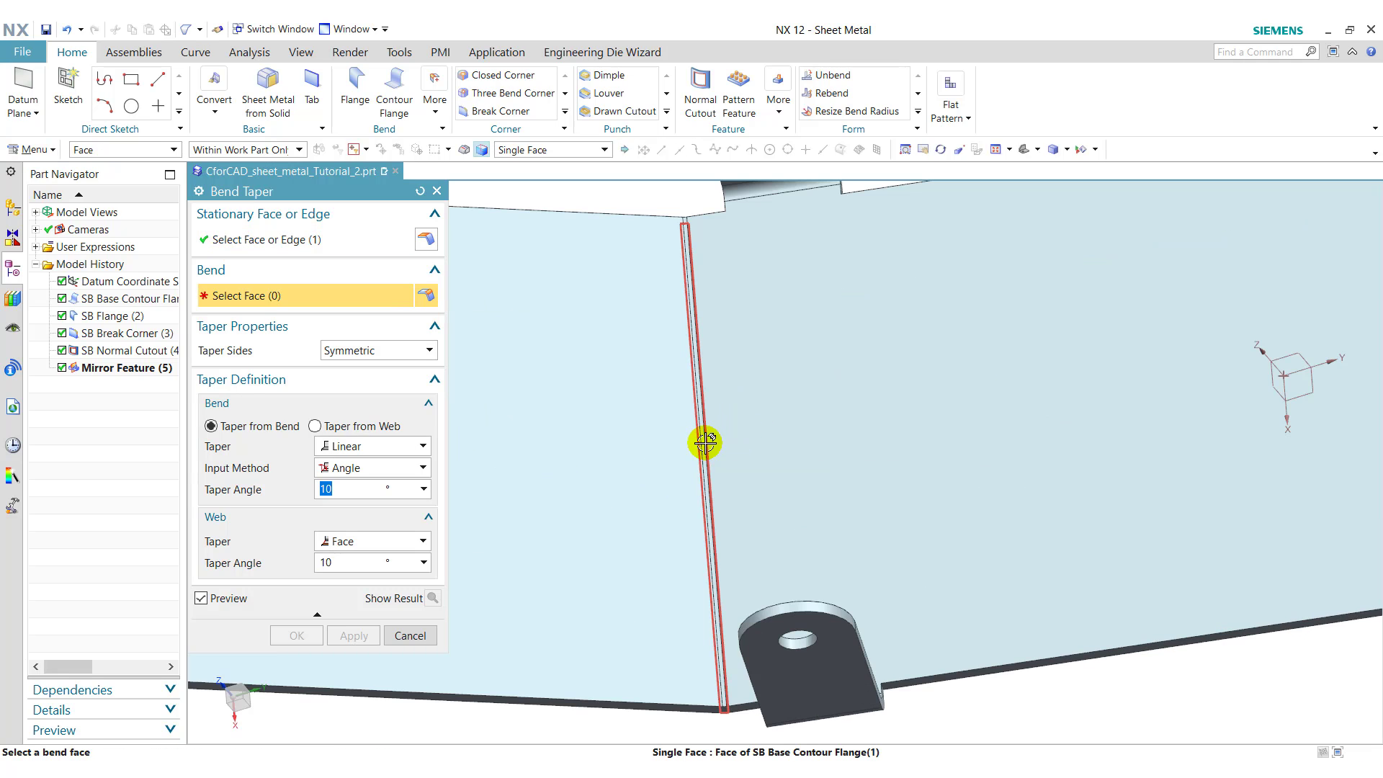
{"action": "left_click", "coordinate": [781, 424]}
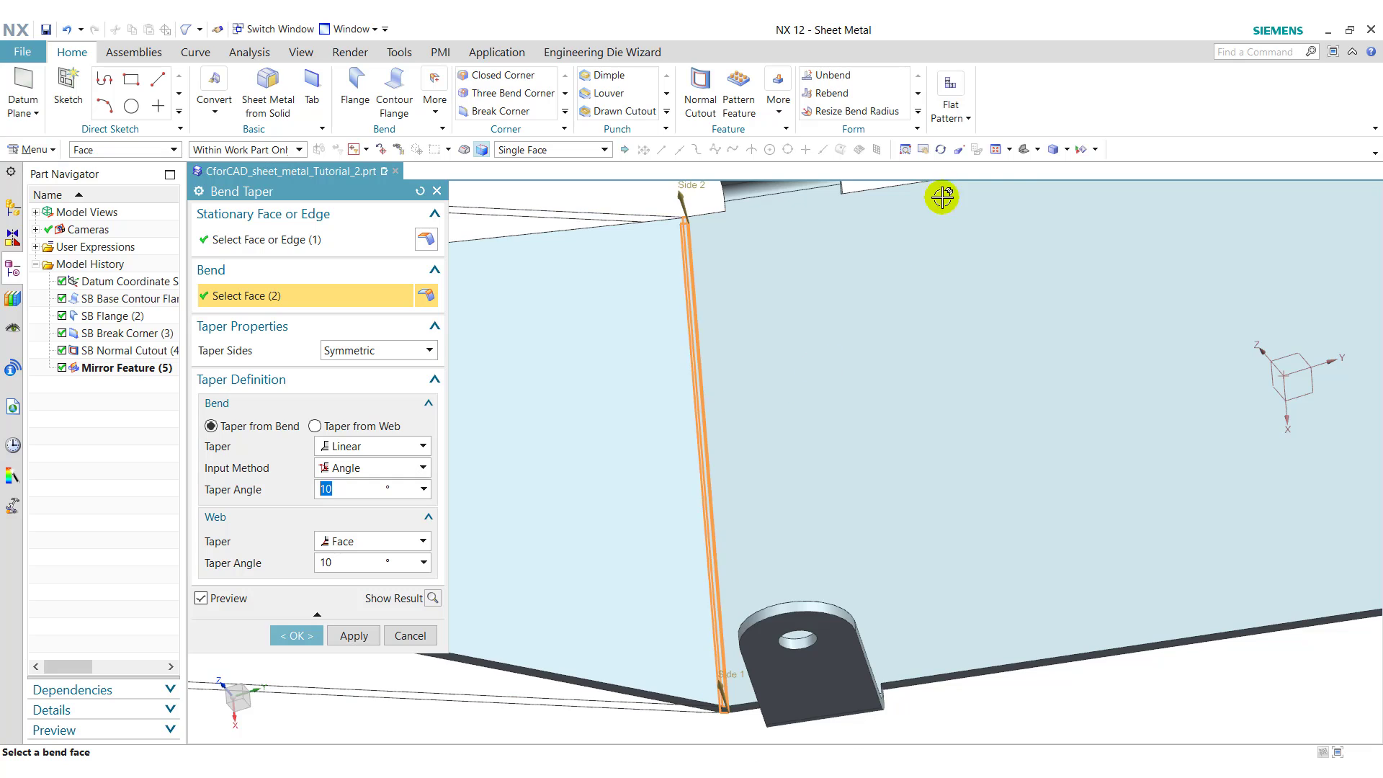
{"action": "left_click", "coordinate": [995, 149]}
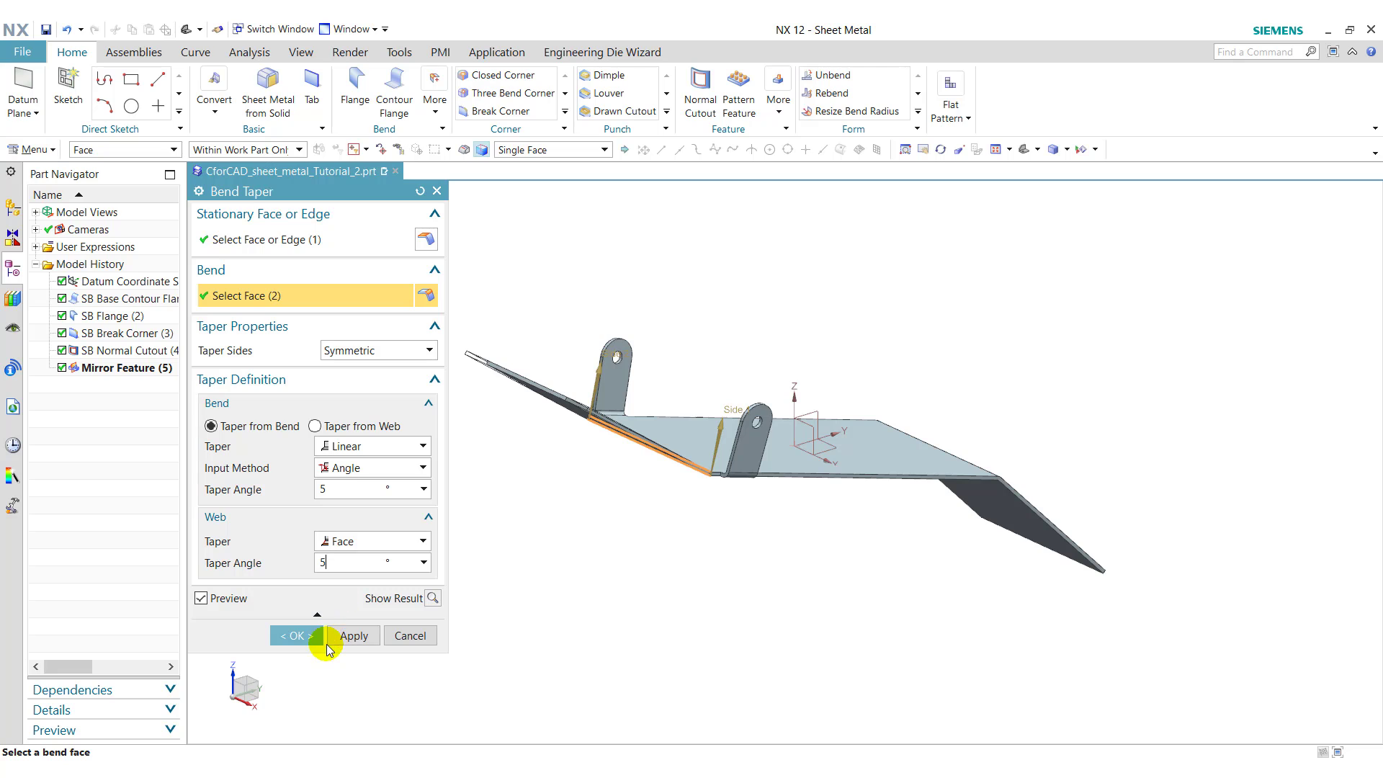
{"action": "left_click", "coordinate": [350, 635]}
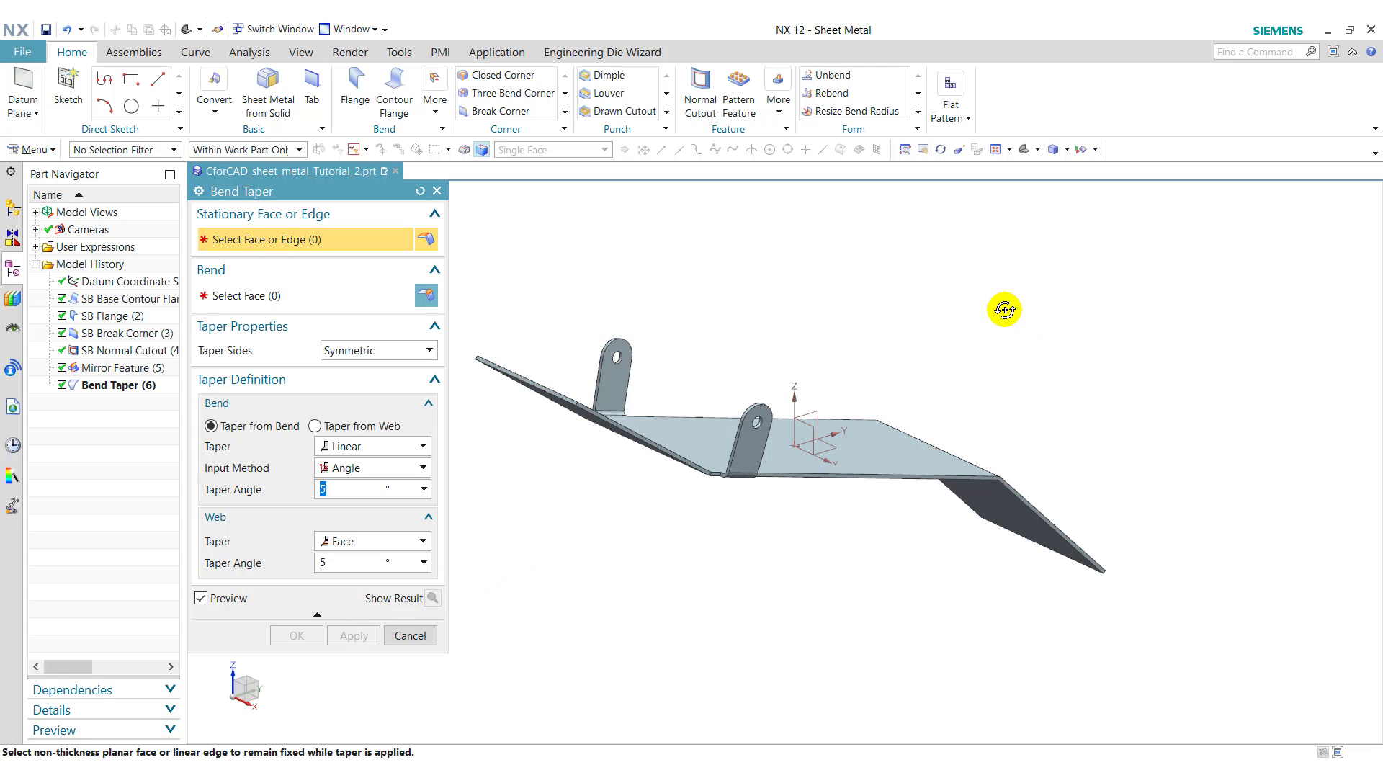
Step: Apply a symmetric 5° Bend Taper to the bend farther from the holed flanges, keeping the middle face stationary
{"action": "middle_click_drag", "start_coordinate": [1005, 310], "coordinate": [932, 333]}
{"action": "left_click", "coordinate": [879, 469]}
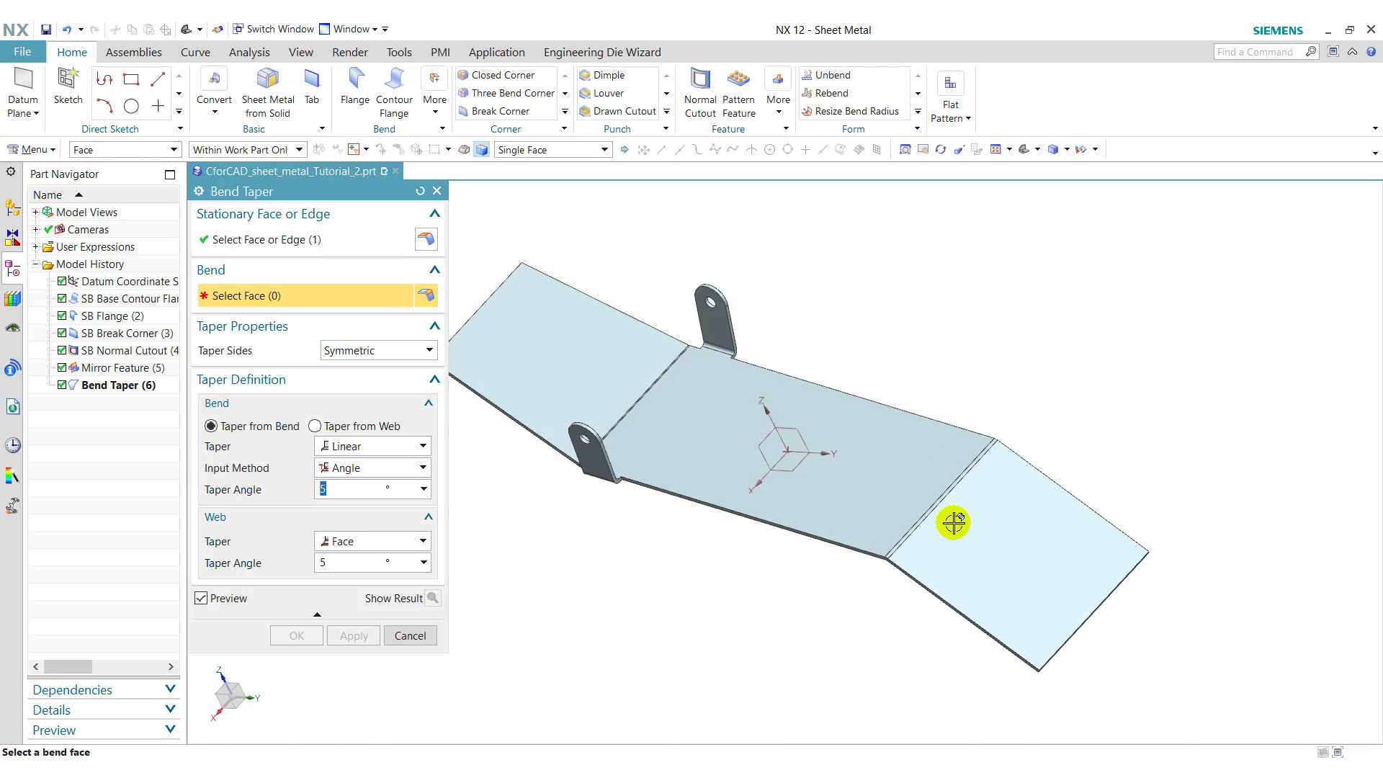
{"action": "scroll", "coordinate": [953, 522], "scroll_direction": "up", "scroll_amount": 4}
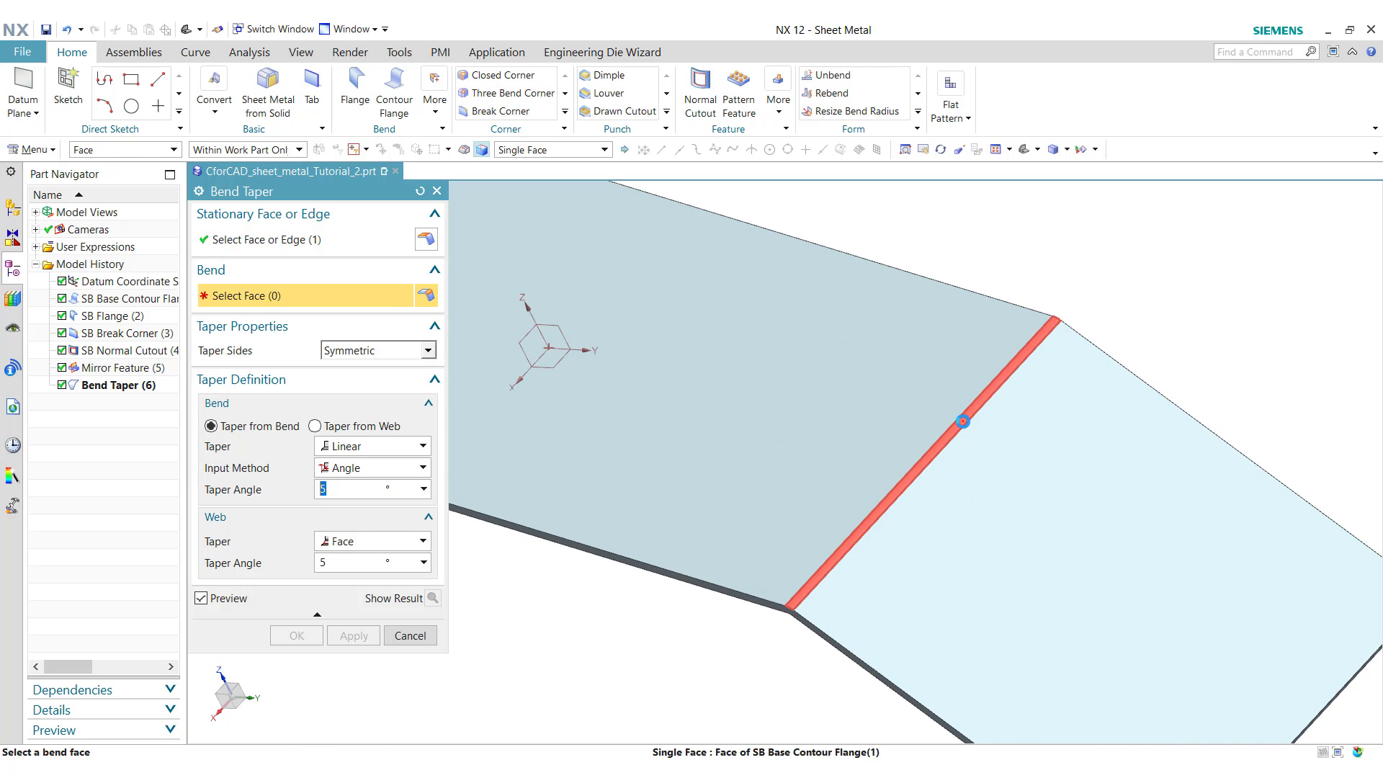
{"action": "left_click", "coordinate": [967, 411]}
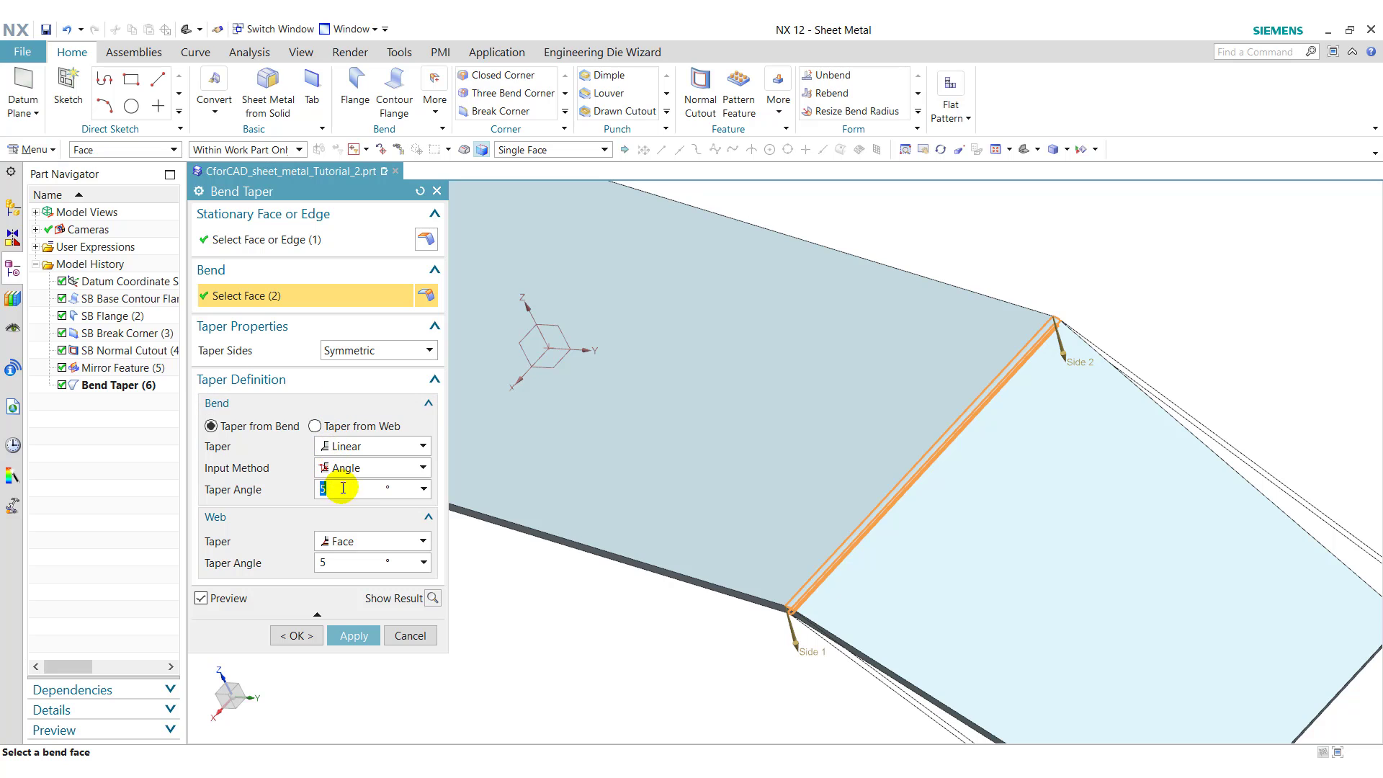
{"action": "left_click", "coordinate": [300, 636]}
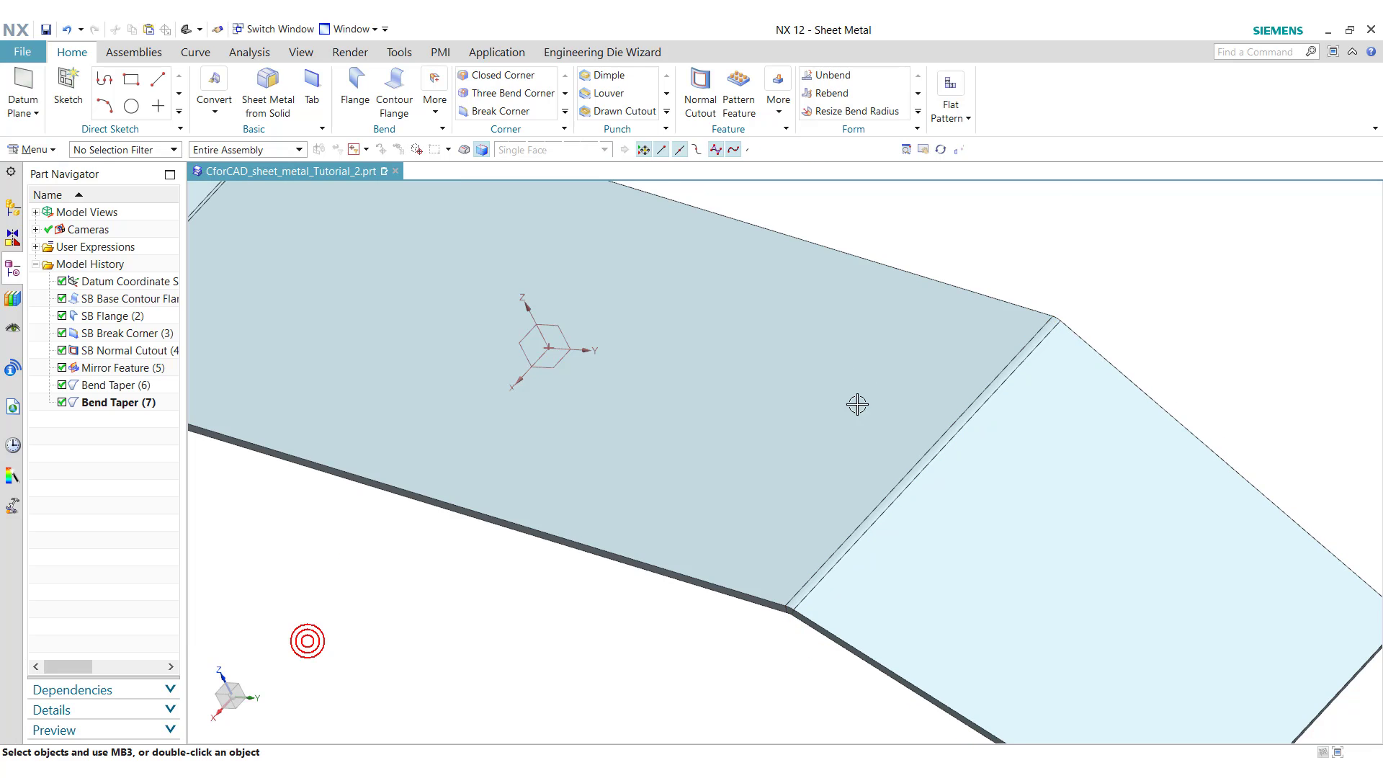
{"action": "left_click", "coordinate": [880, 150]}
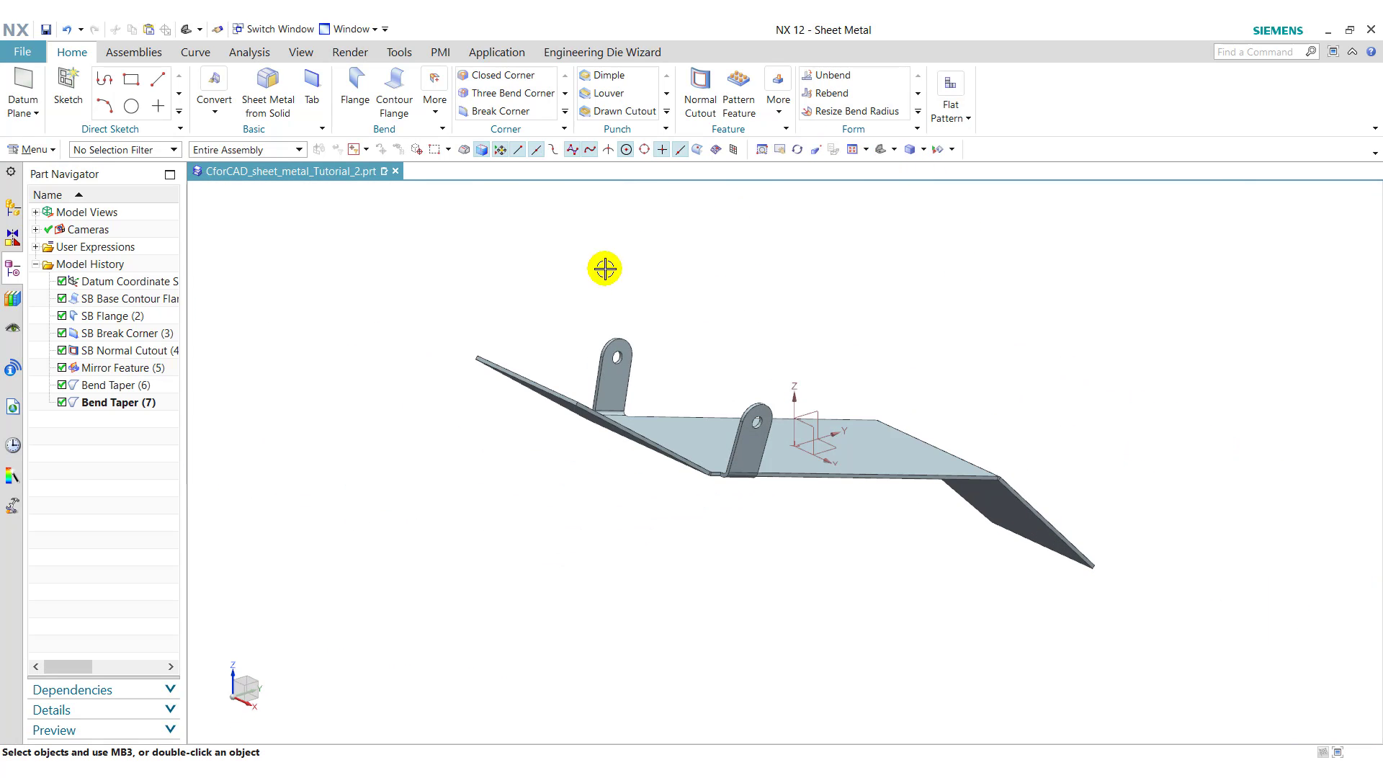
Step: Round the outer corners of both tapered end panels with a 15 mm Blend Break Corner on their faces
{"action": "left_click", "coordinate": [477, 113]}
{"action": "middle_click_drag", "start_coordinate": [940, 399], "coordinate": [786, 456]}
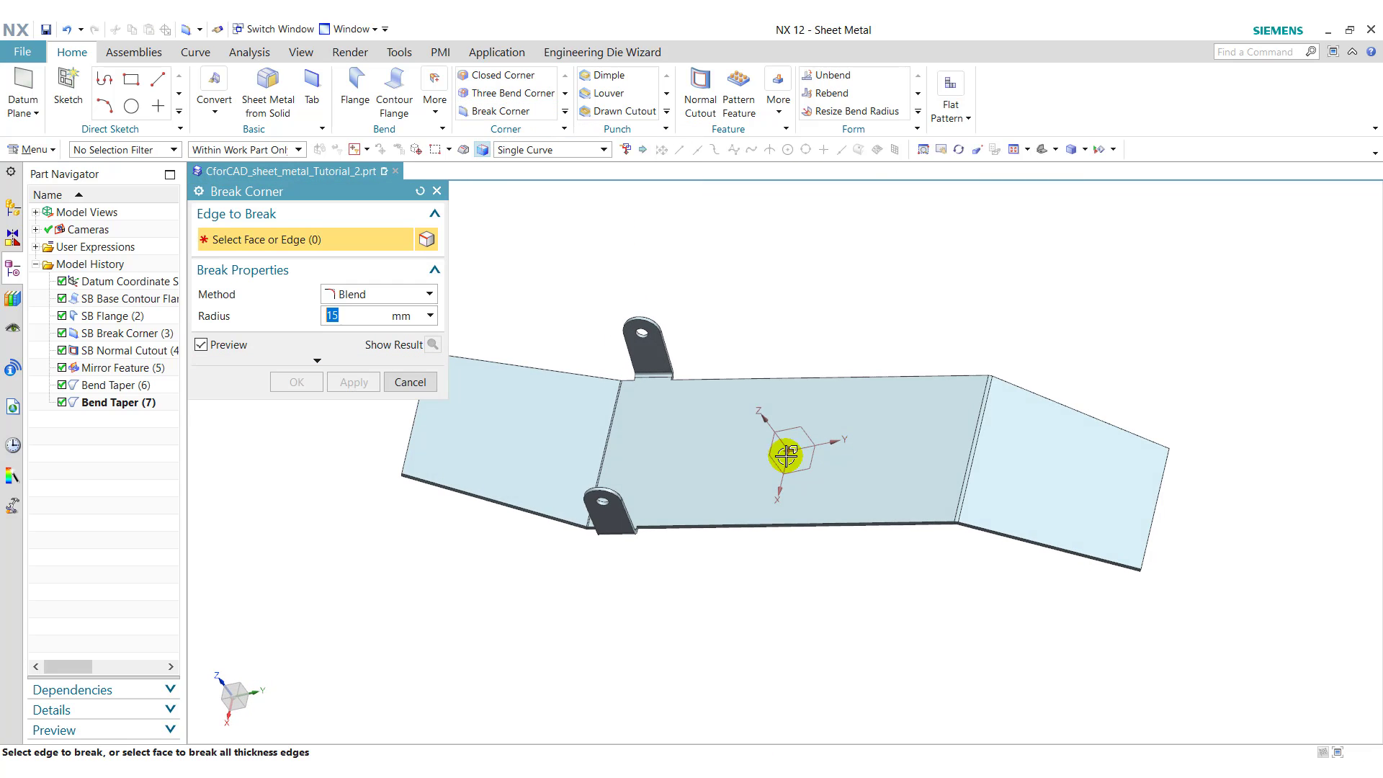
{"action": "left_click", "coordinate": [1046, 464]}
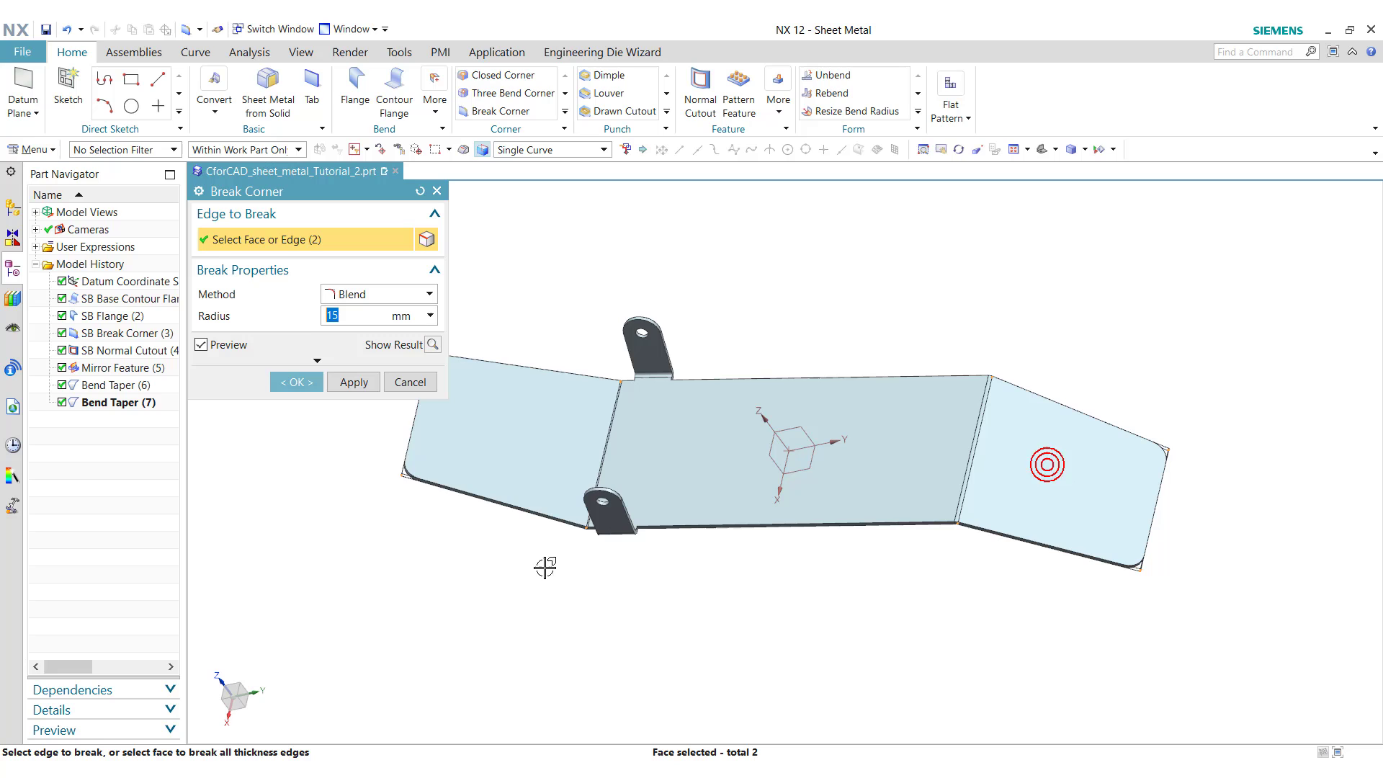
{"action": "left_click", "coordinate": [296, 383]}
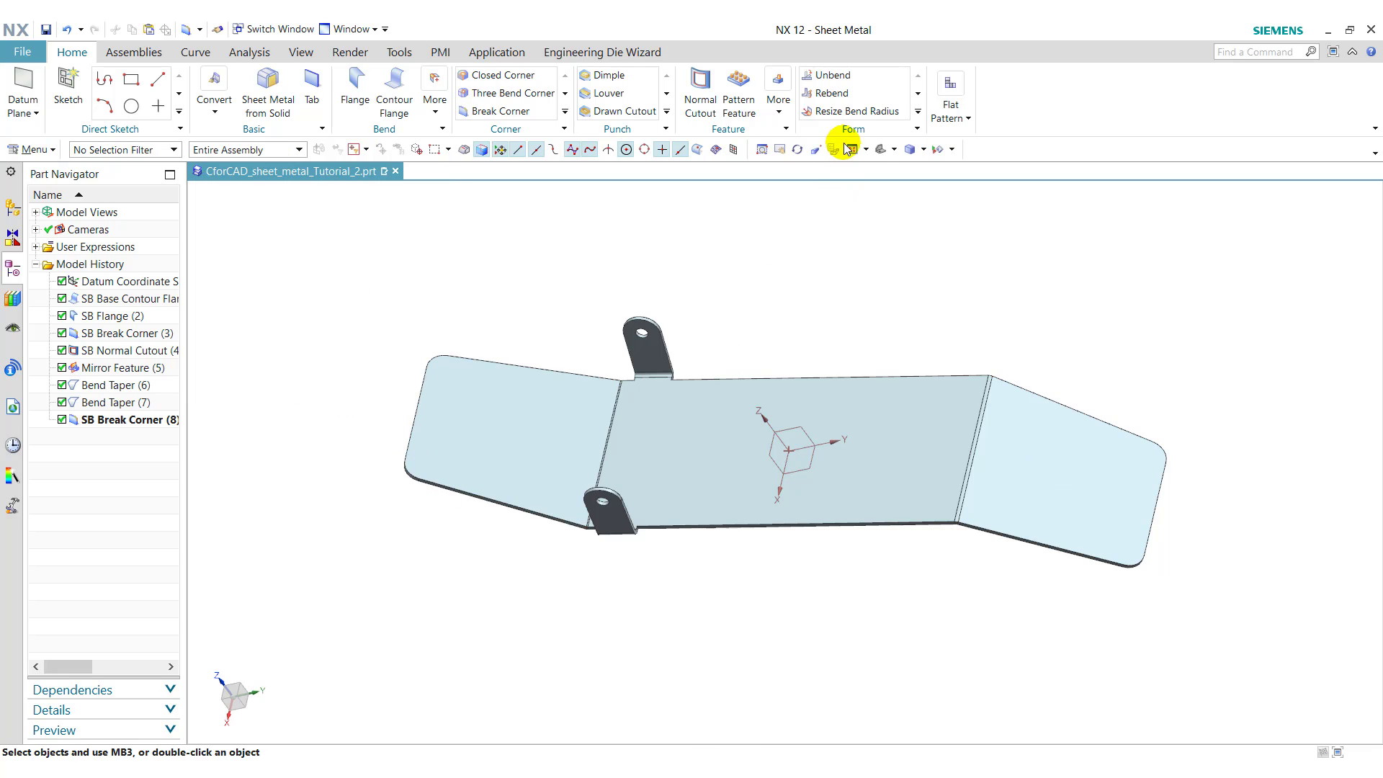
{"action": "left_click", "coordinate": [881, 150]}
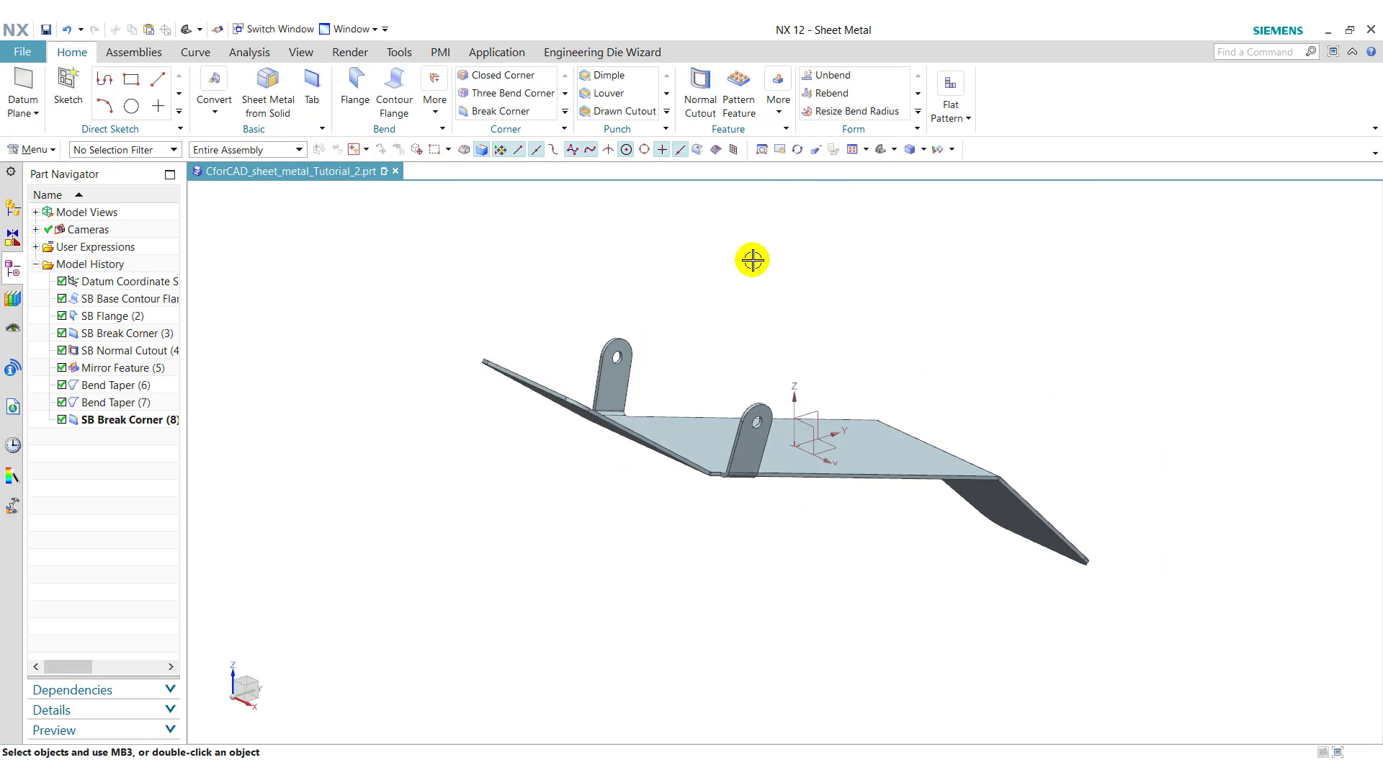
{"action": "middle_click_drag", "start_coordinate": [928, 323], "coordinate": [893, 331]}
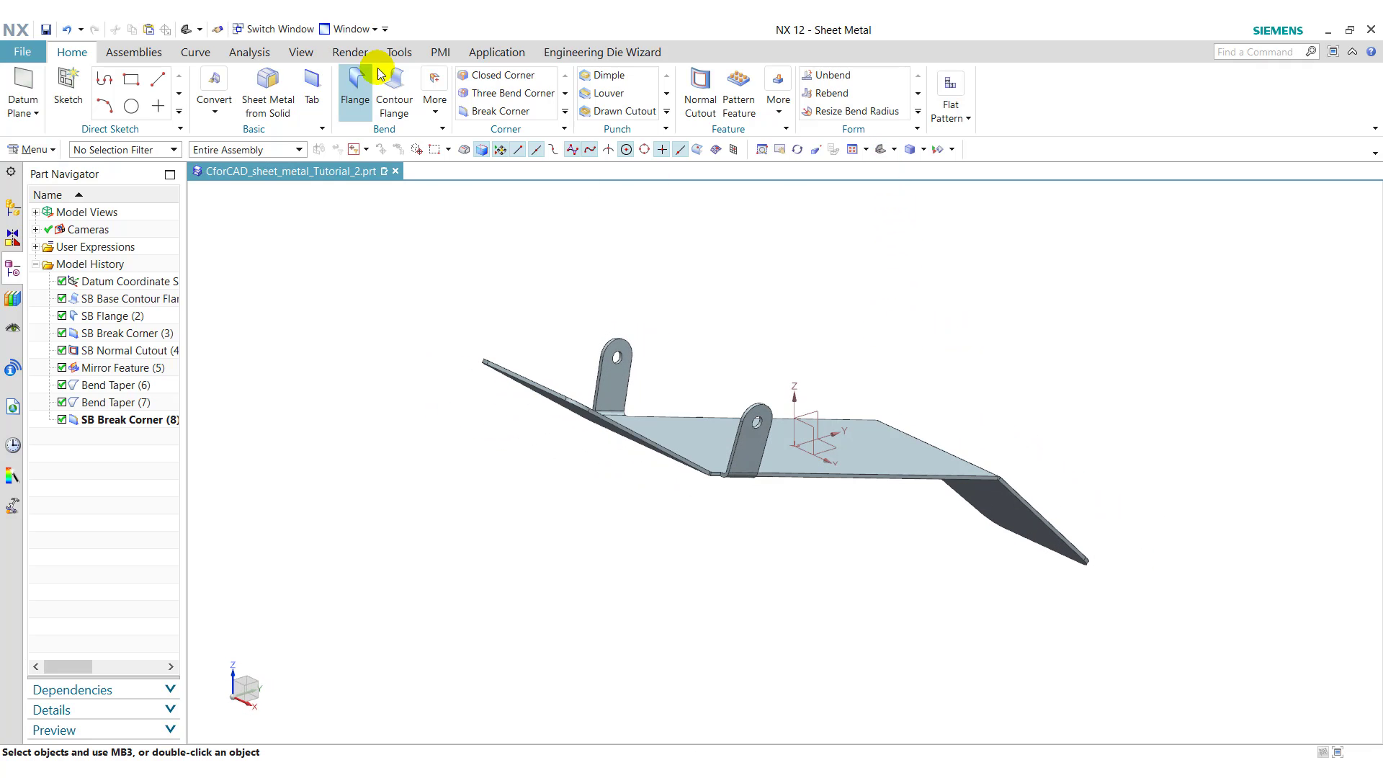
Step: Change the sheet metal body's display color to blue
{"action": "left_click", "coordinate": [299, 53]}
{"action": "left_click", "coordinate": [570, 113]}
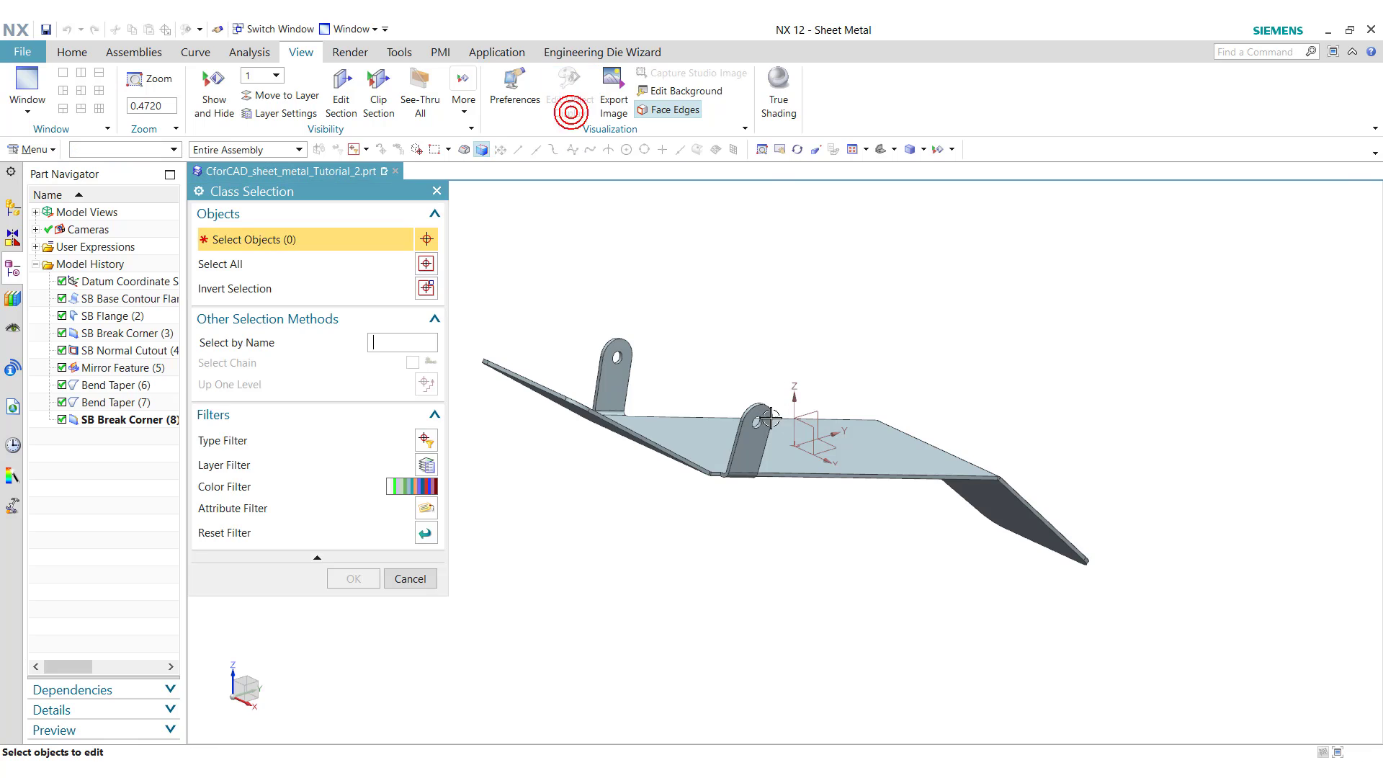
{"action": "left_click", "coordinate": [717, 457]}
{"action": "left_click", "coordinate": [349, 578]}
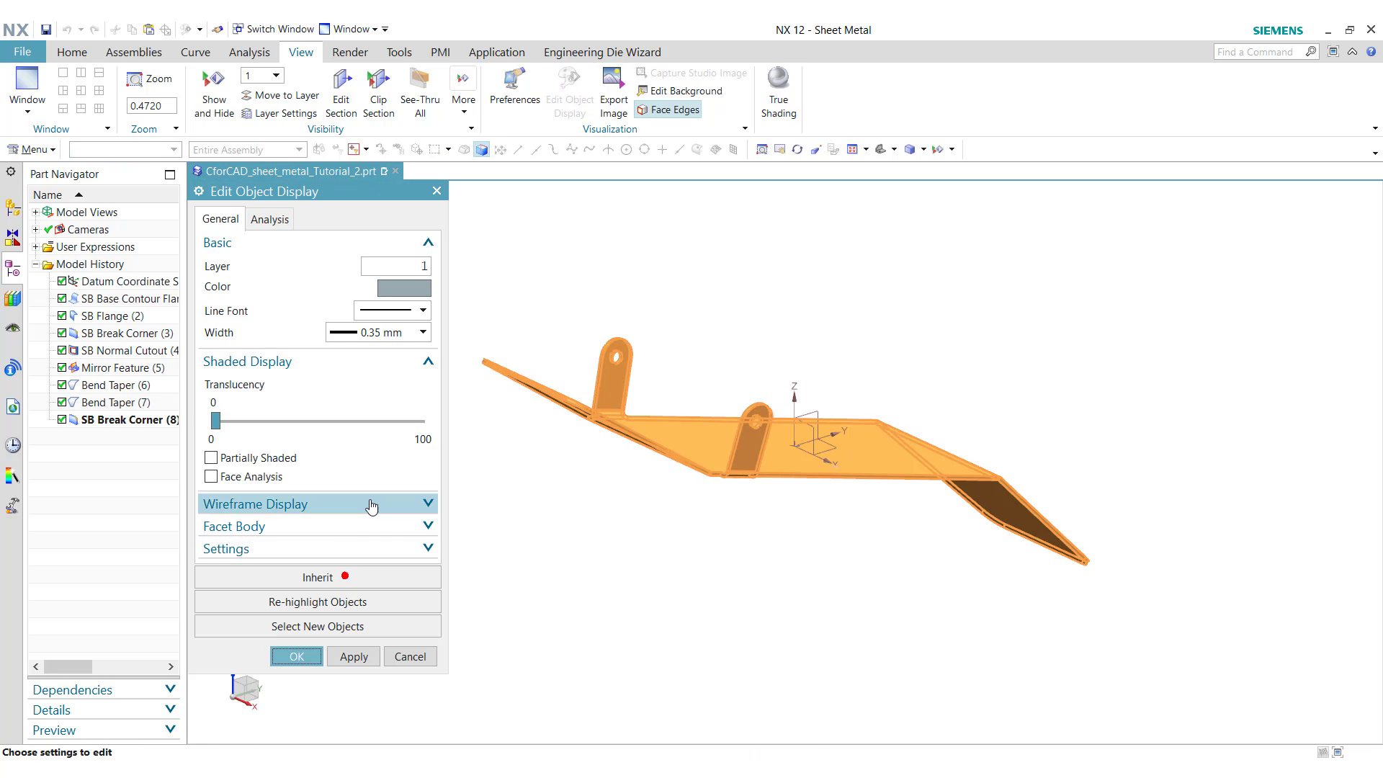
{"action": "left_click", "coordinate": [395, 283]}
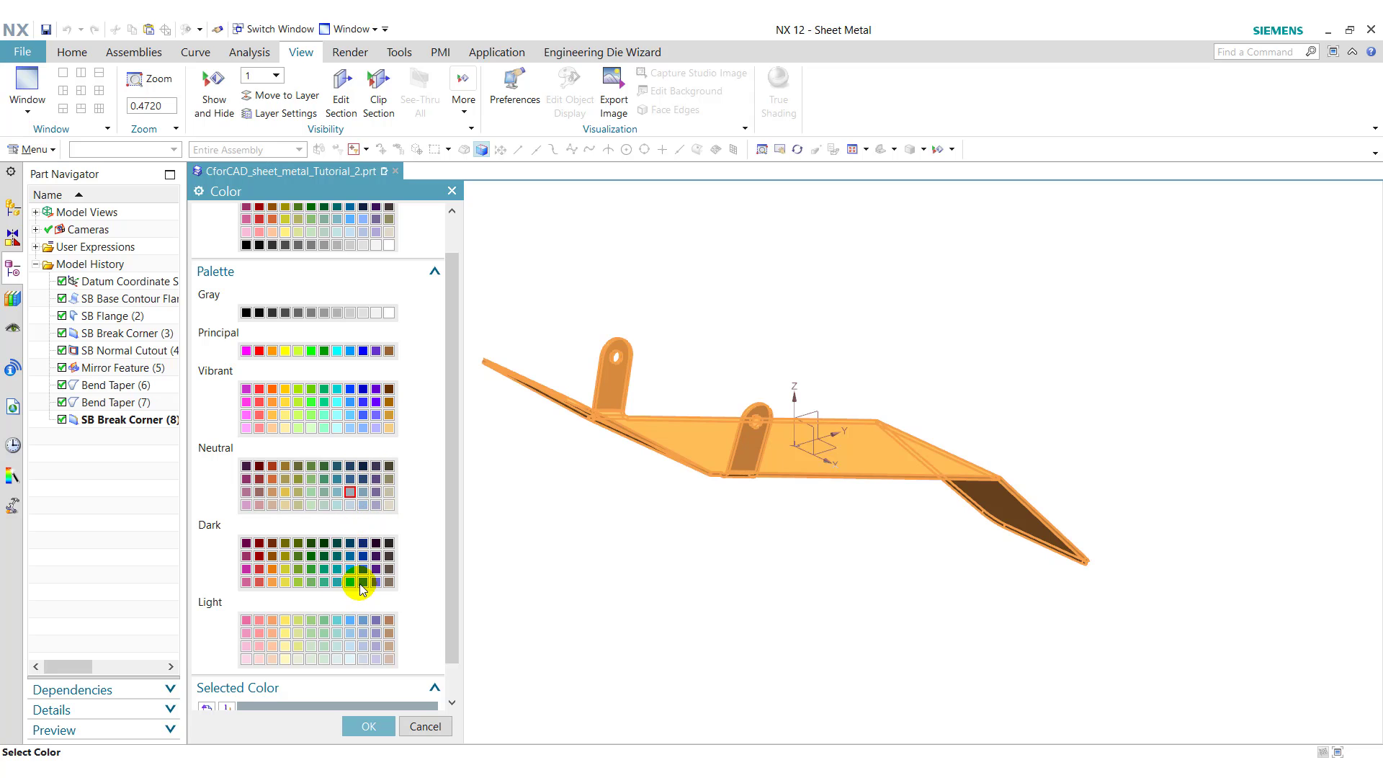
{"action": "left_click", "coordinate": [372, 726]}
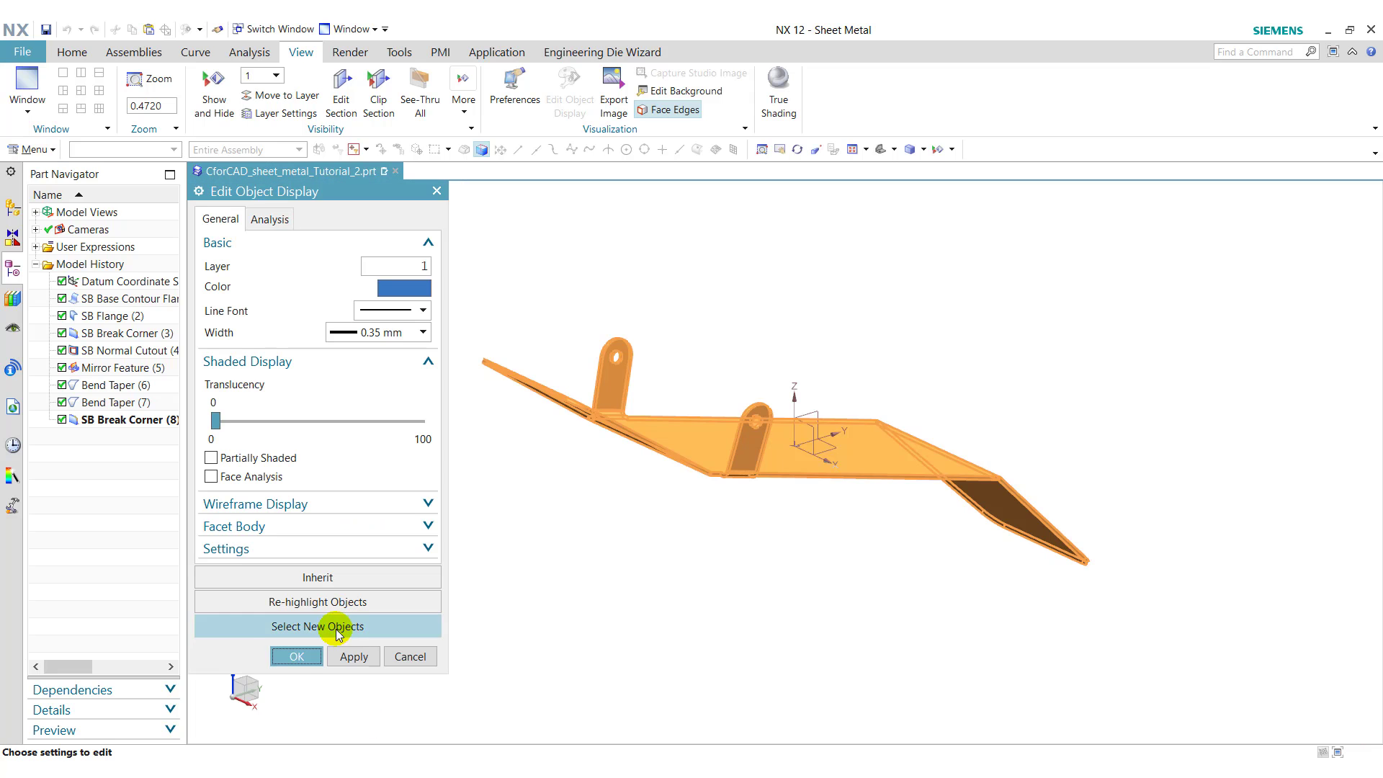
{"action": "left_click", "coordinate": [301, 656]}
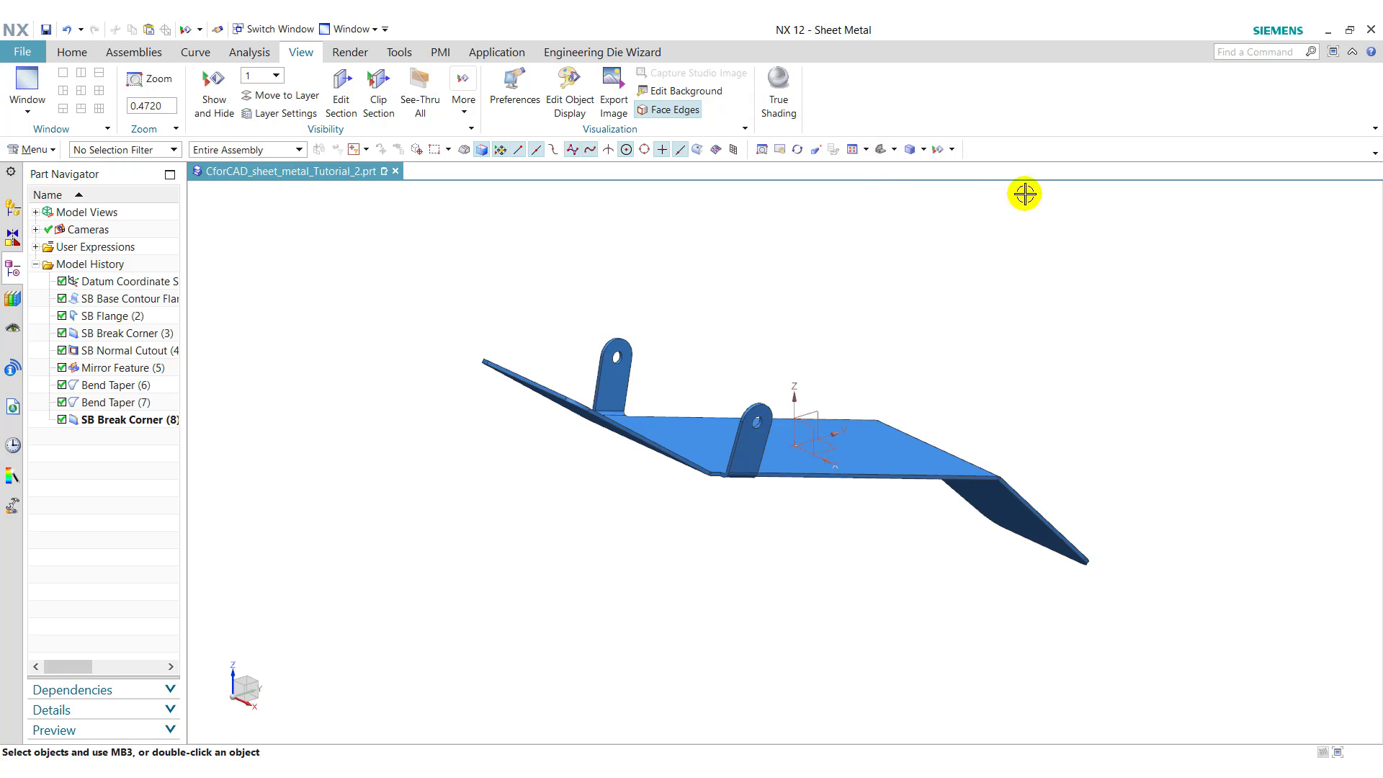
Step: Hide all datums and set the view's rendering style to Shaded
{"action": "left_click", "coordinate": [939, 151]}
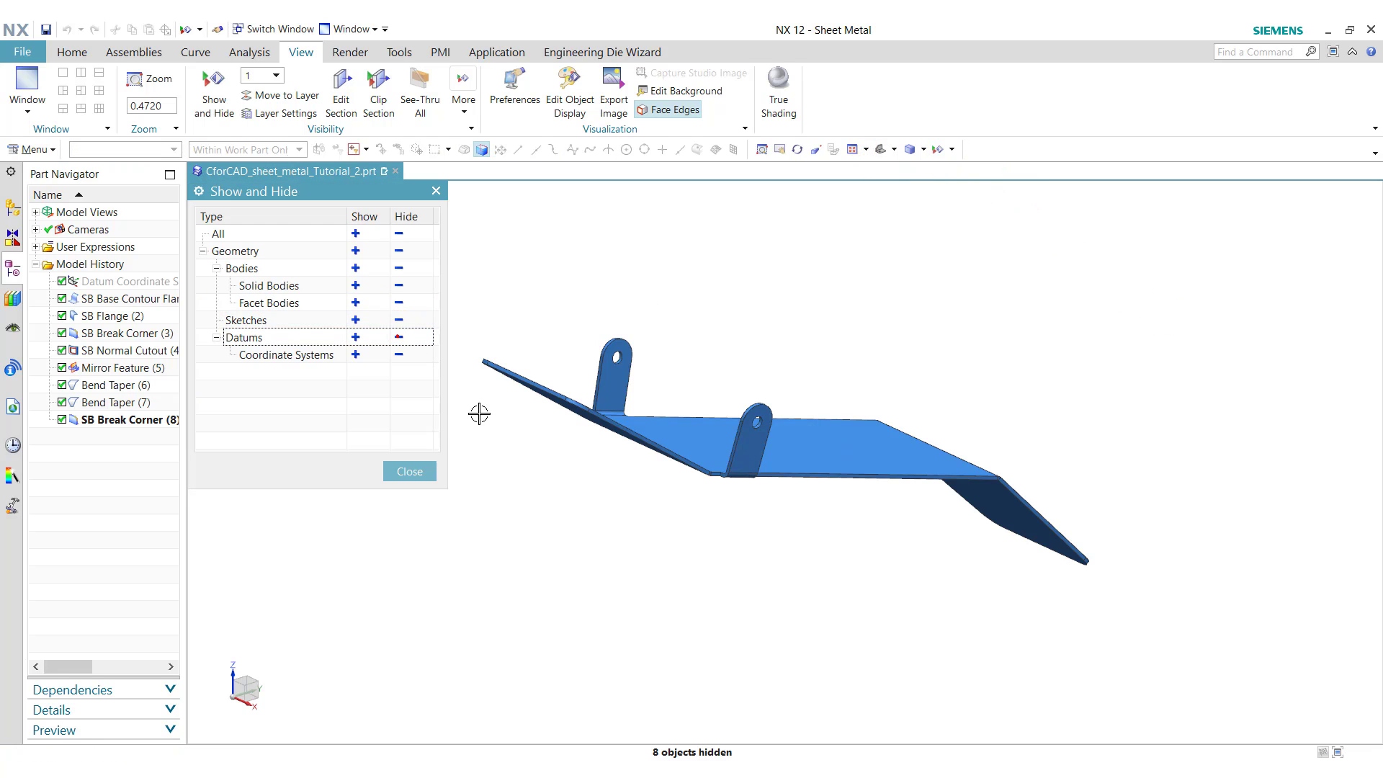
{"action": "left_click", "coordinate": [409, 472]}
{"action": "left_click", "coordinate": [922, 149]}
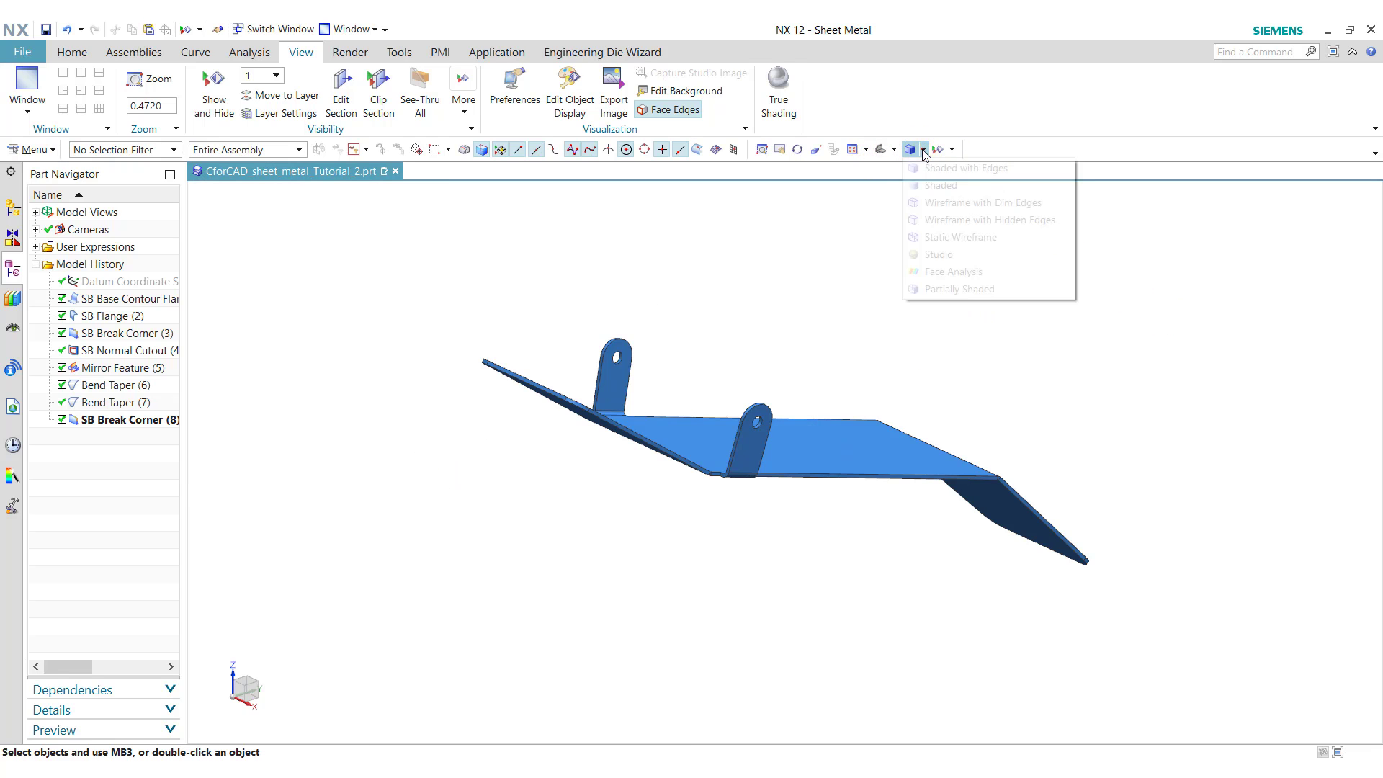
{"action": "left_click", "coordinate": [935, 185]}
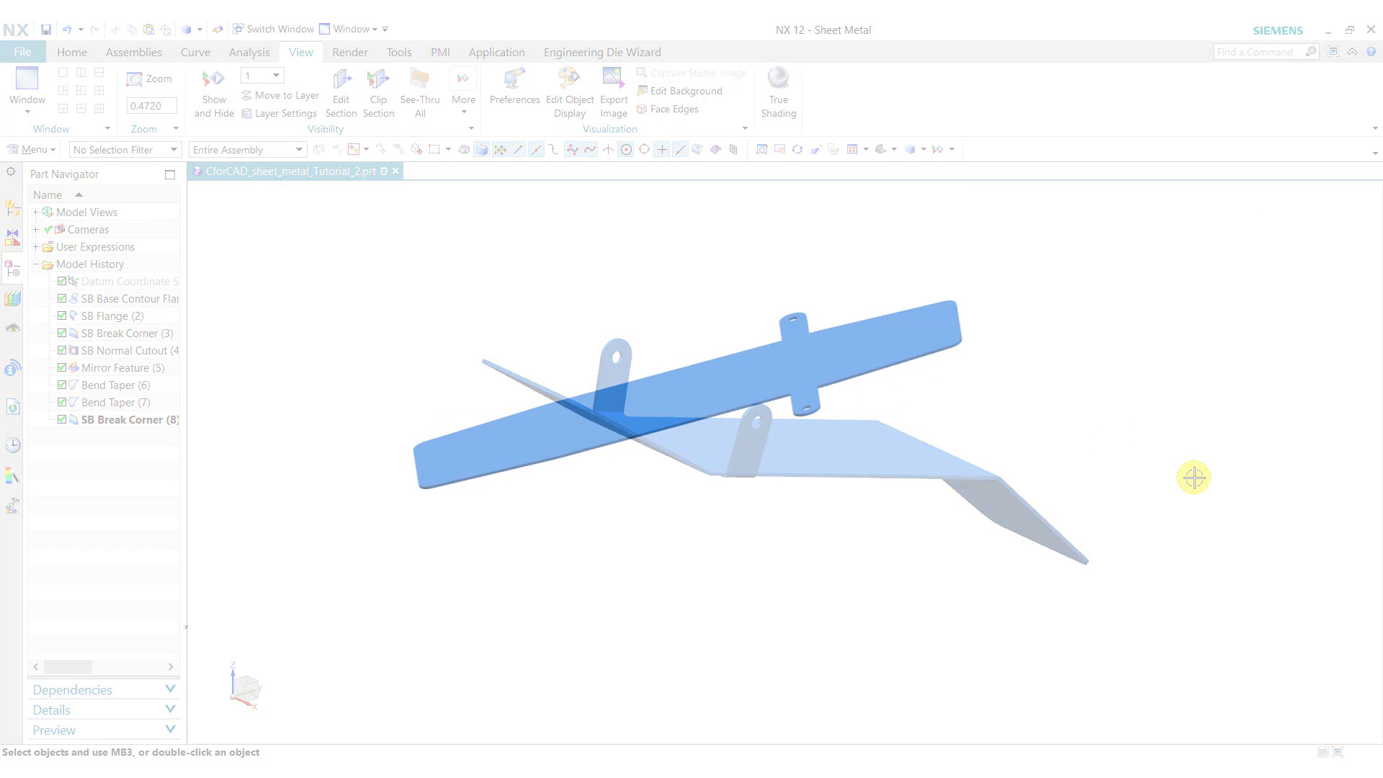